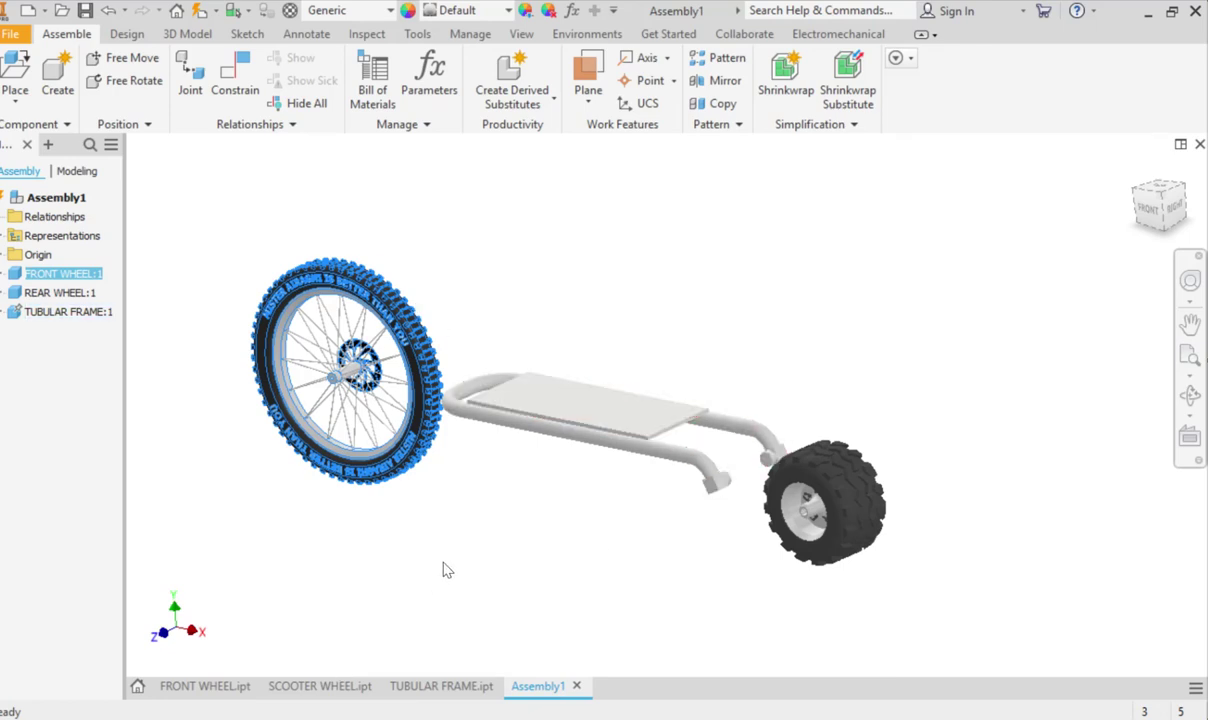
Select the rear wheel and orbit the assembly toward the frame's rear end.
middle_click_drag(578, 416, 550, 515, "shift")
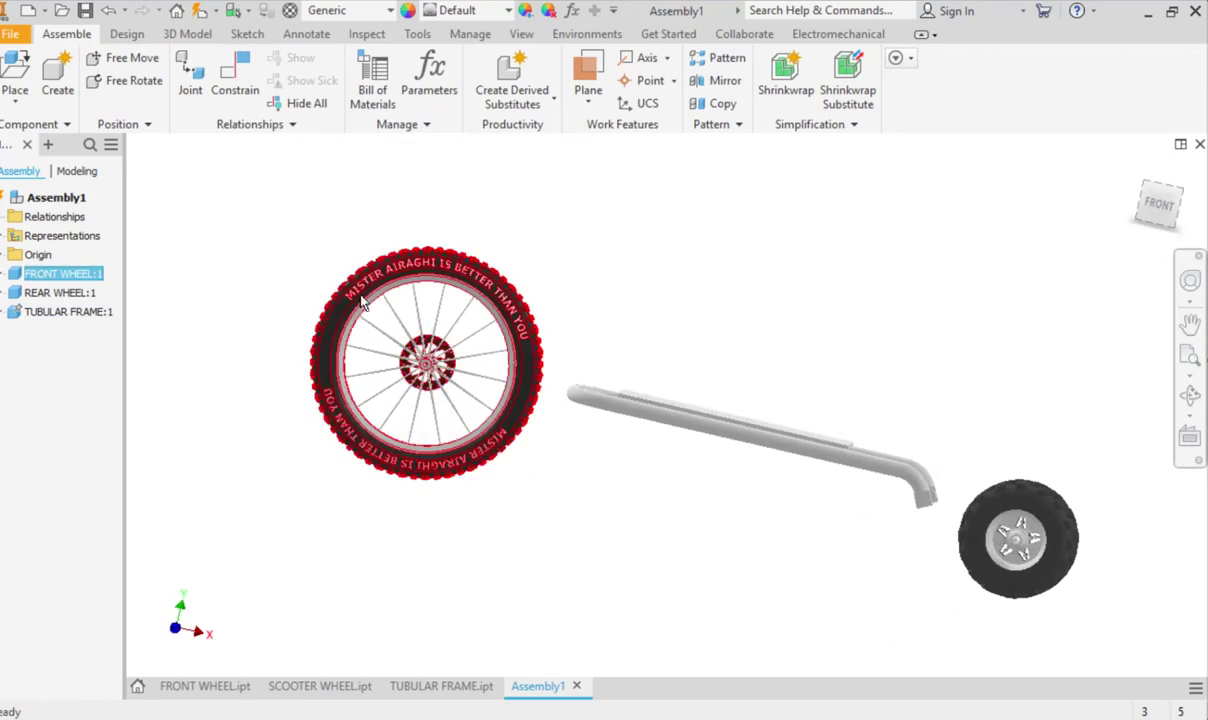
left_click(1015, 508, "ctrl")
middle_click_drag(1018, 540, 626, 489, "shift")
scroll(216, 505, "down", 3)
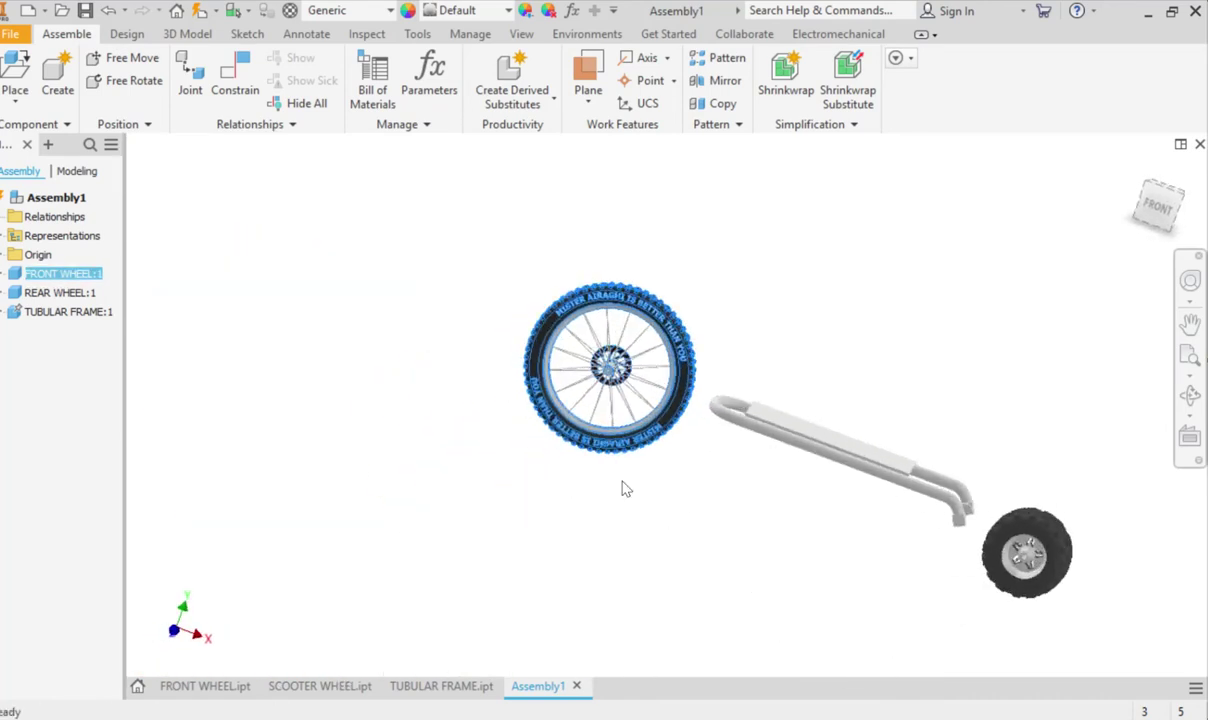
middle_click_drag(1043, 436, 820, 385, "shift")
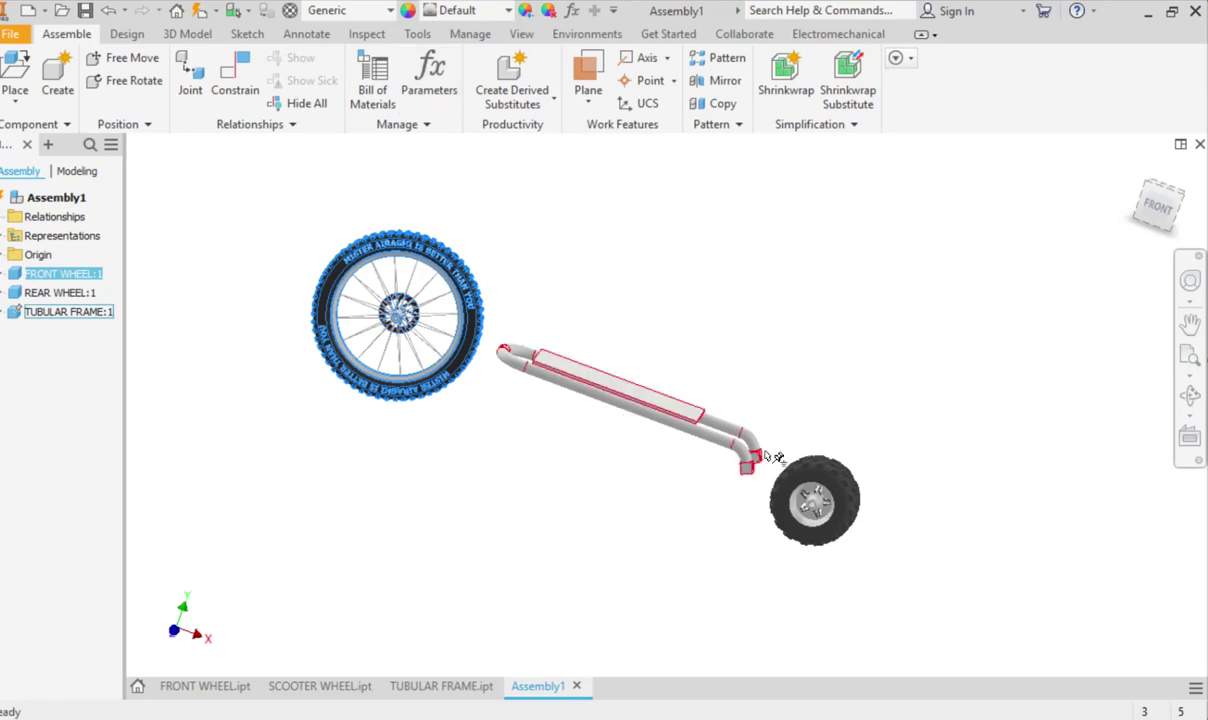
scroll(712, 503, "down", 4)
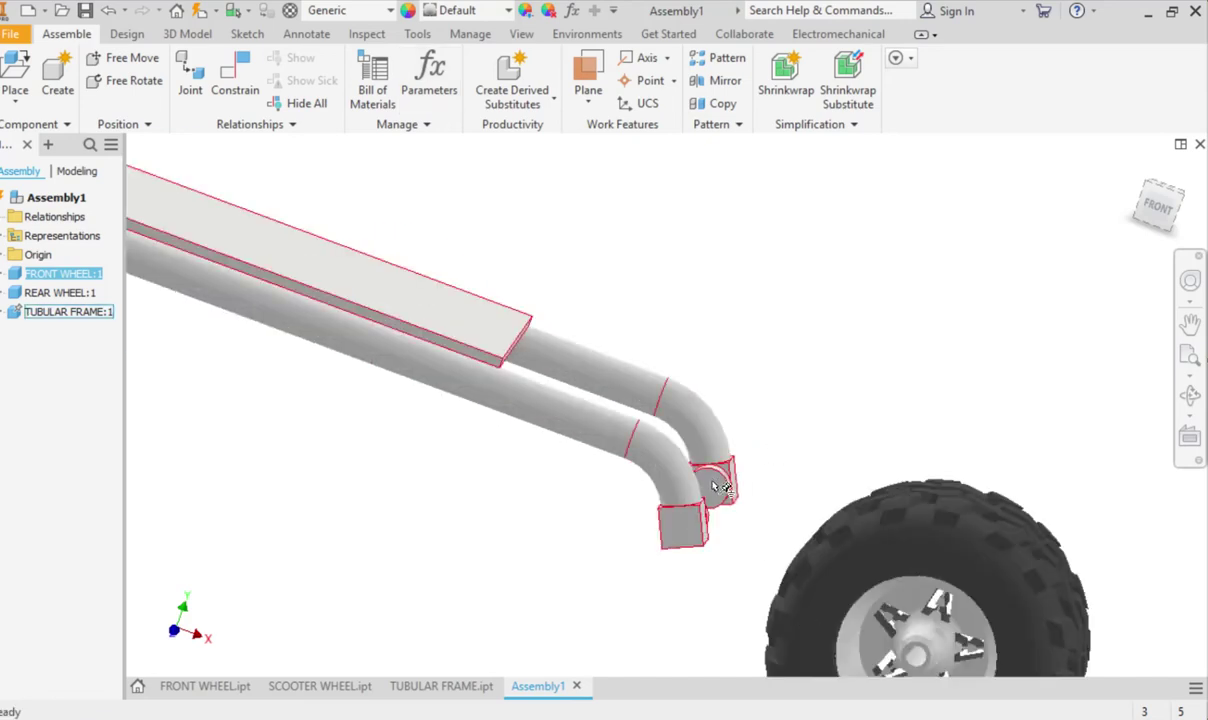
Insert-constrain the rear wheel's hub edge to the tubular frame's rear end edge.
left_click(236, 82)
left_click(212, 232)
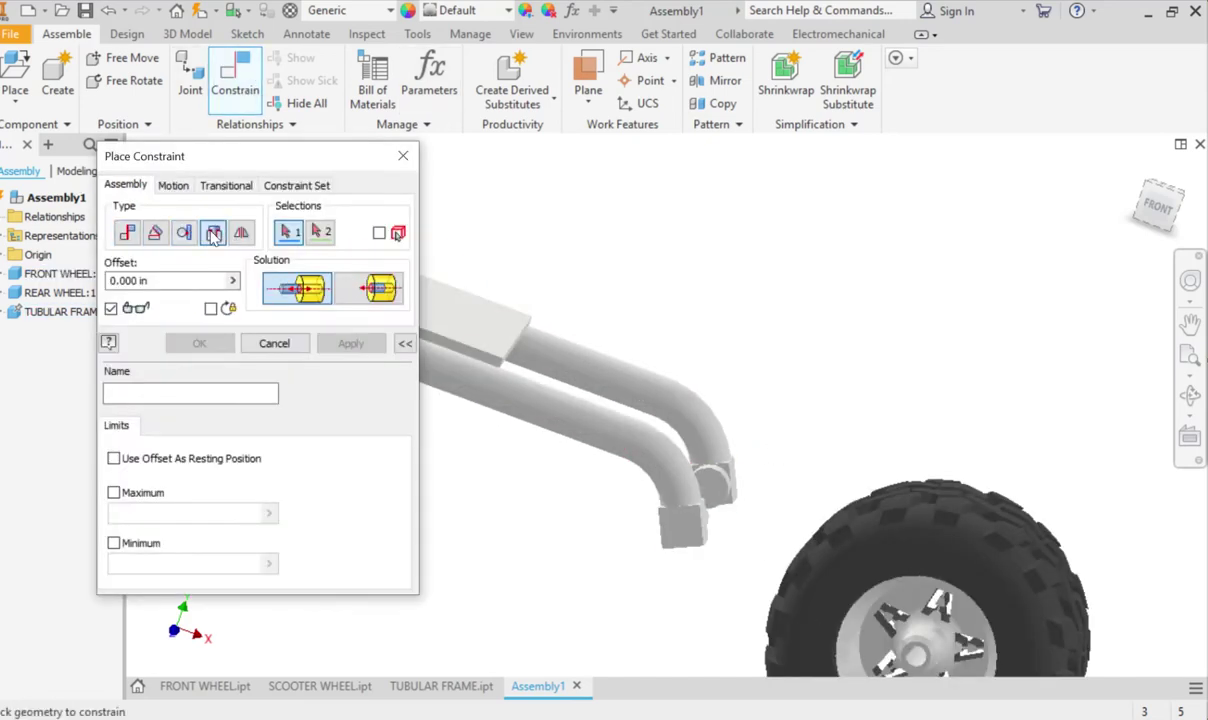
scroll(714, 530, "down", 2)
scroll(716, 543, "down", 2)
left_click(716, 543)
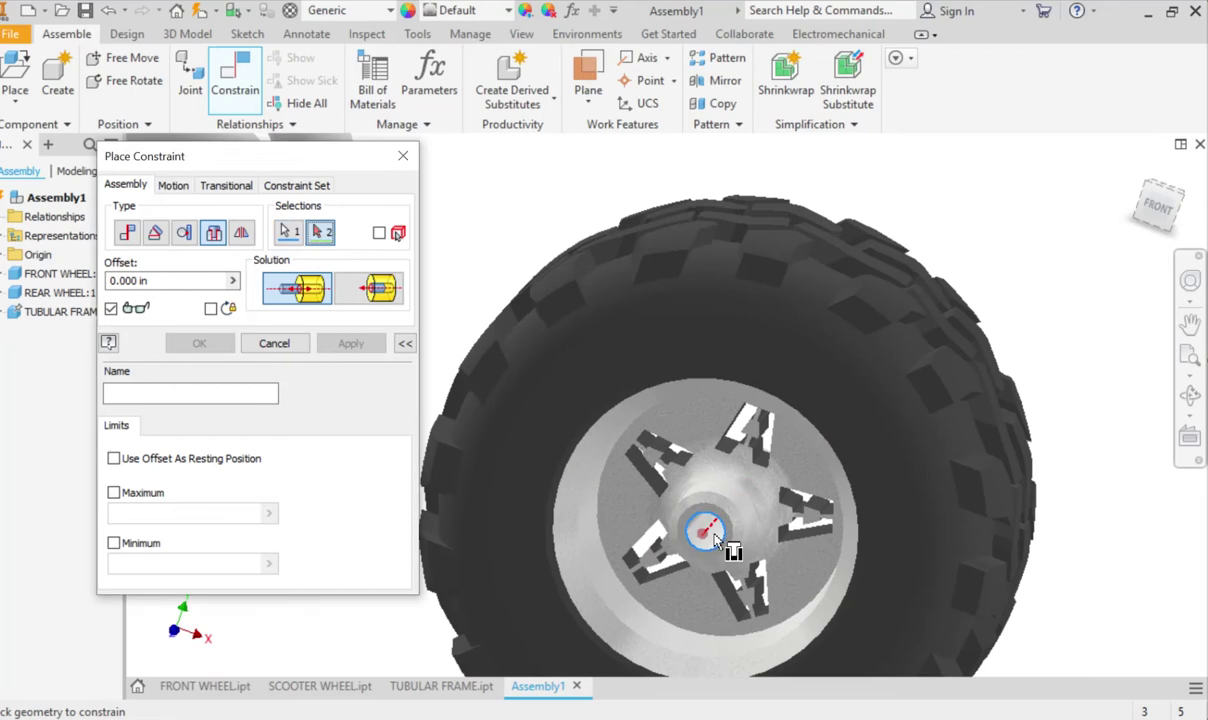
scroll(979, 445, "up", 5)
middle_click_drag(822, 377, 640, 380, "shift")
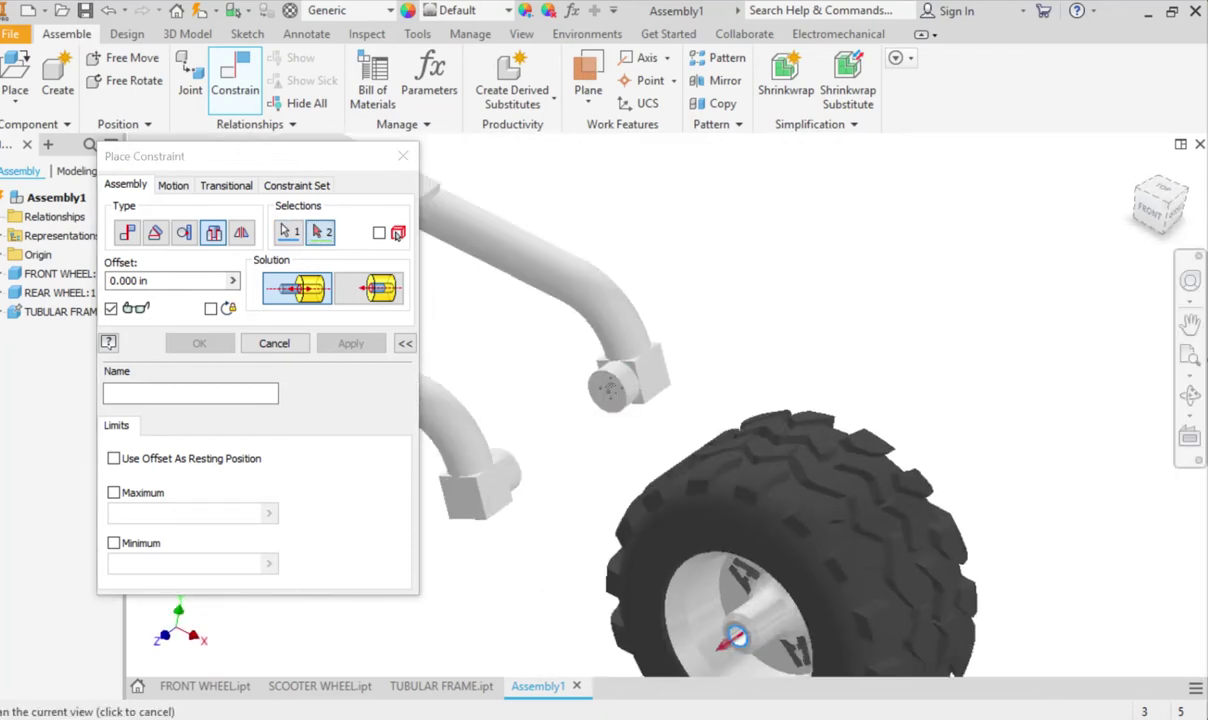
left_click(628, 388)
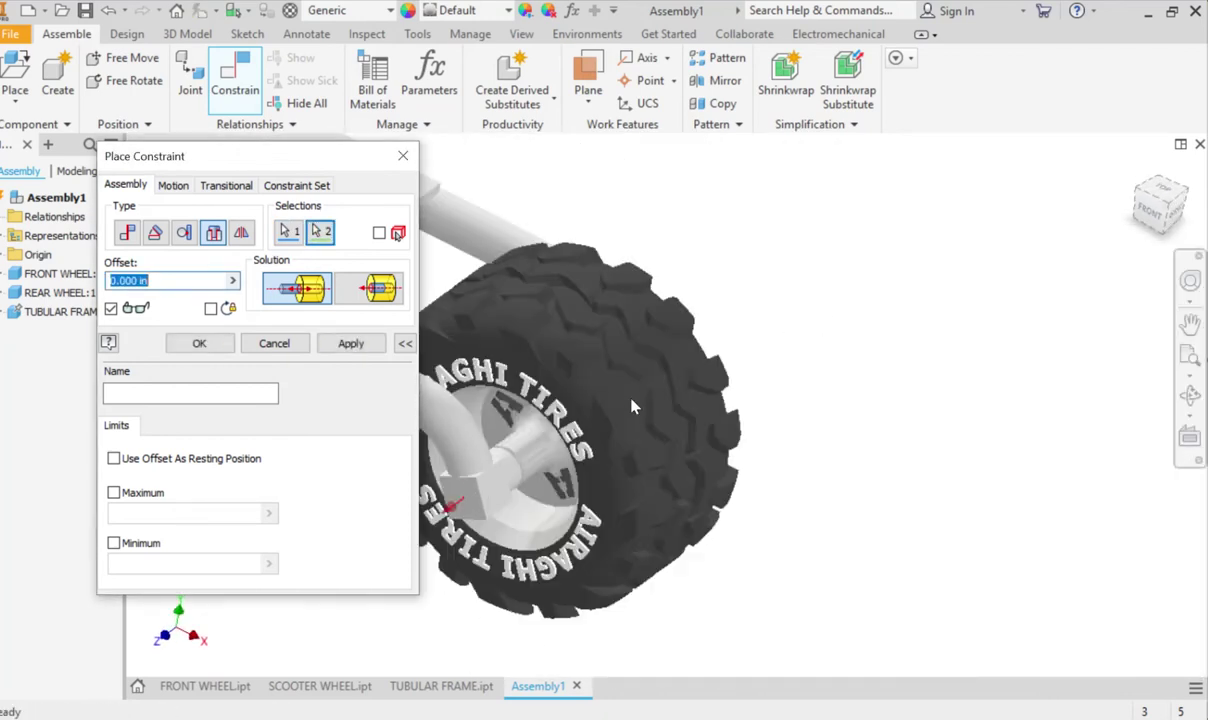
Confirm the Insert constraint and orbit around to inspect the mounted rear wheel.
left_click(200, 343)
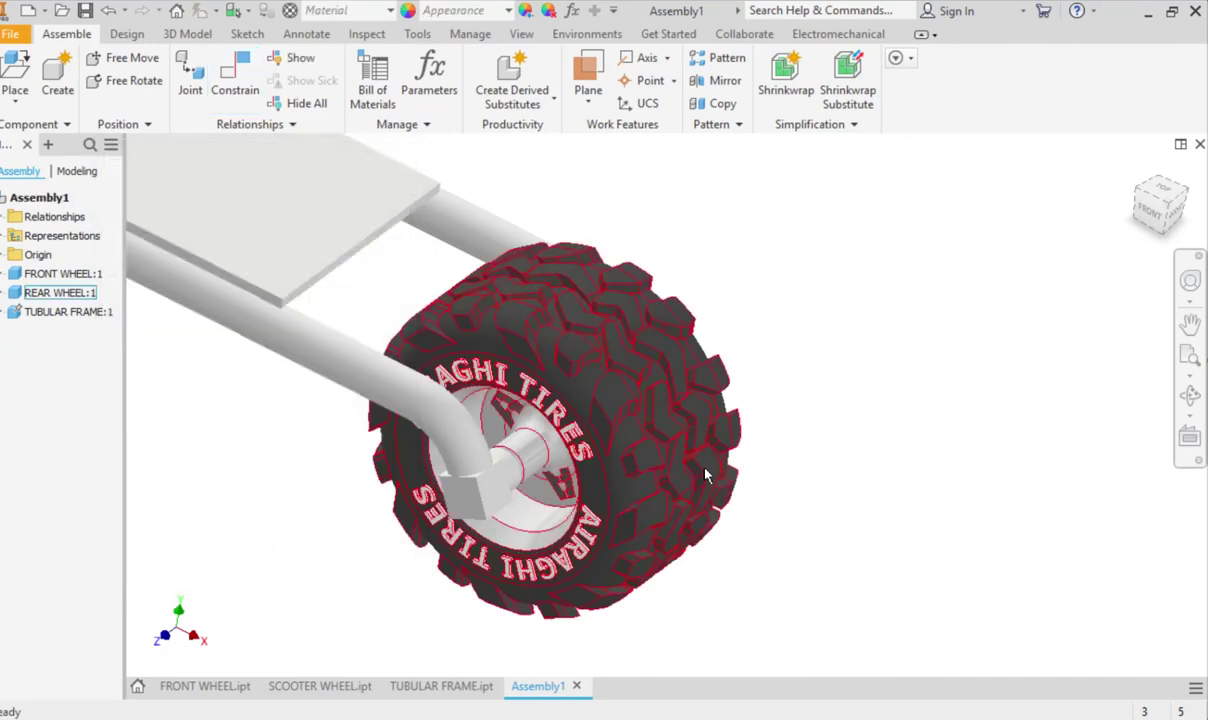
middle_click_drag(500, 420, 905, 337, "shift")
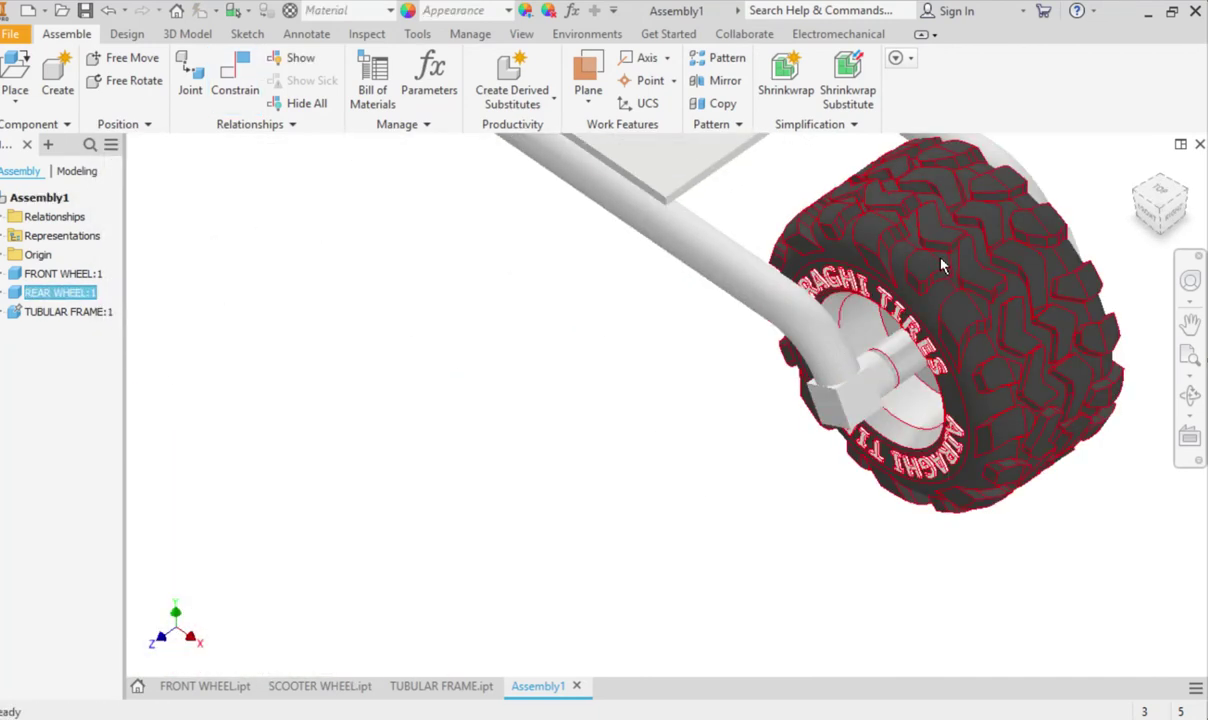
middle_click_drag(940, 265, 920, 370, "shift")
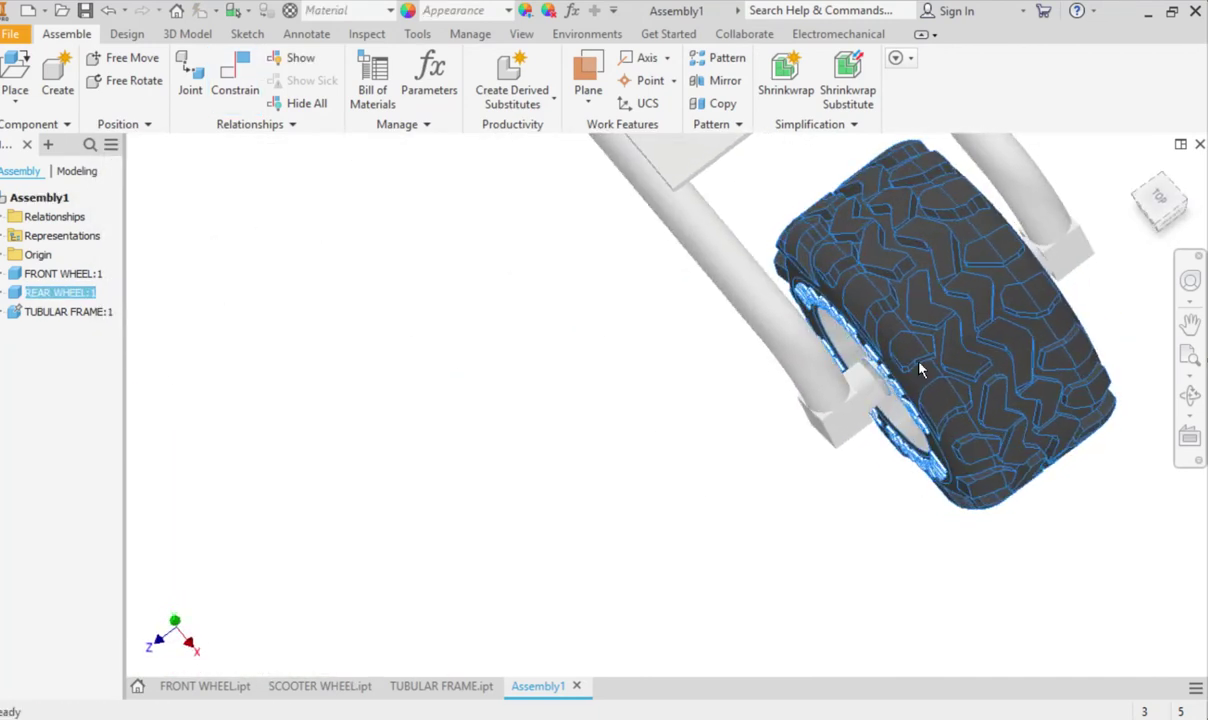
middle_click_drag(1020, 268, 718, 244, "shift")
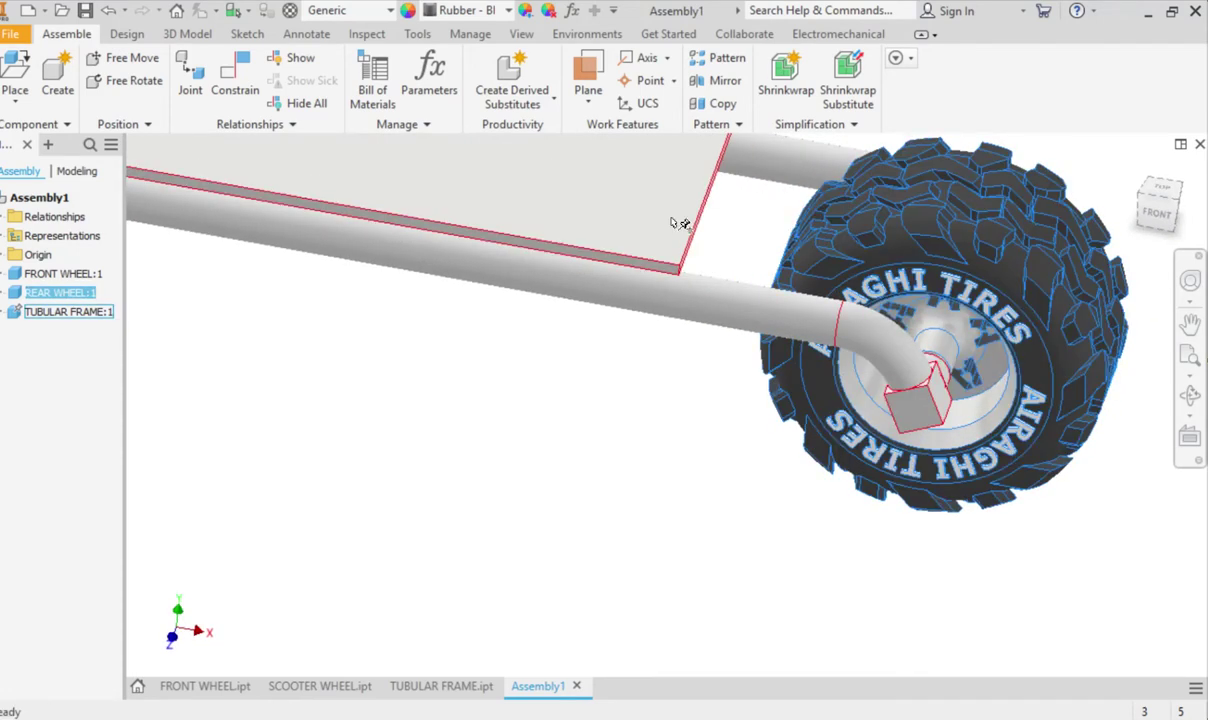
scroll(878, 243, "down", 5)
middle_click_drag(592, 392, 682, 340, "shift")
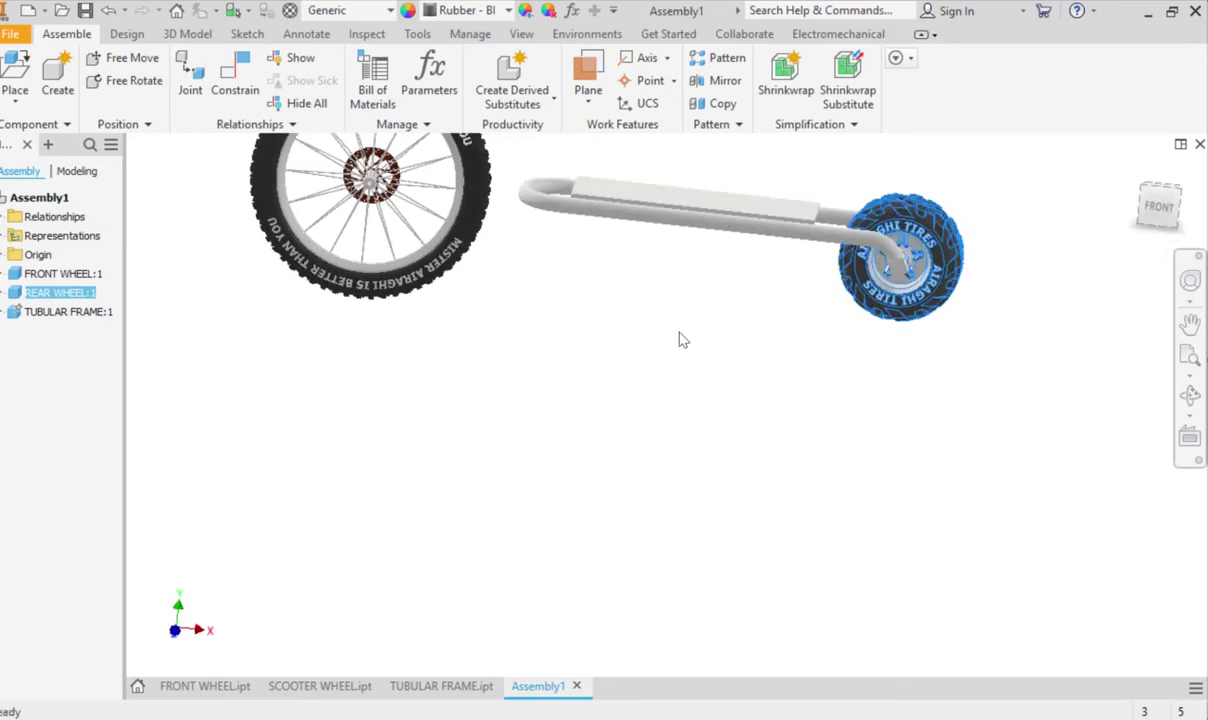
From the front view, drag the front wheel up and left into line ahead of the frame.
left_click(1158, 218)
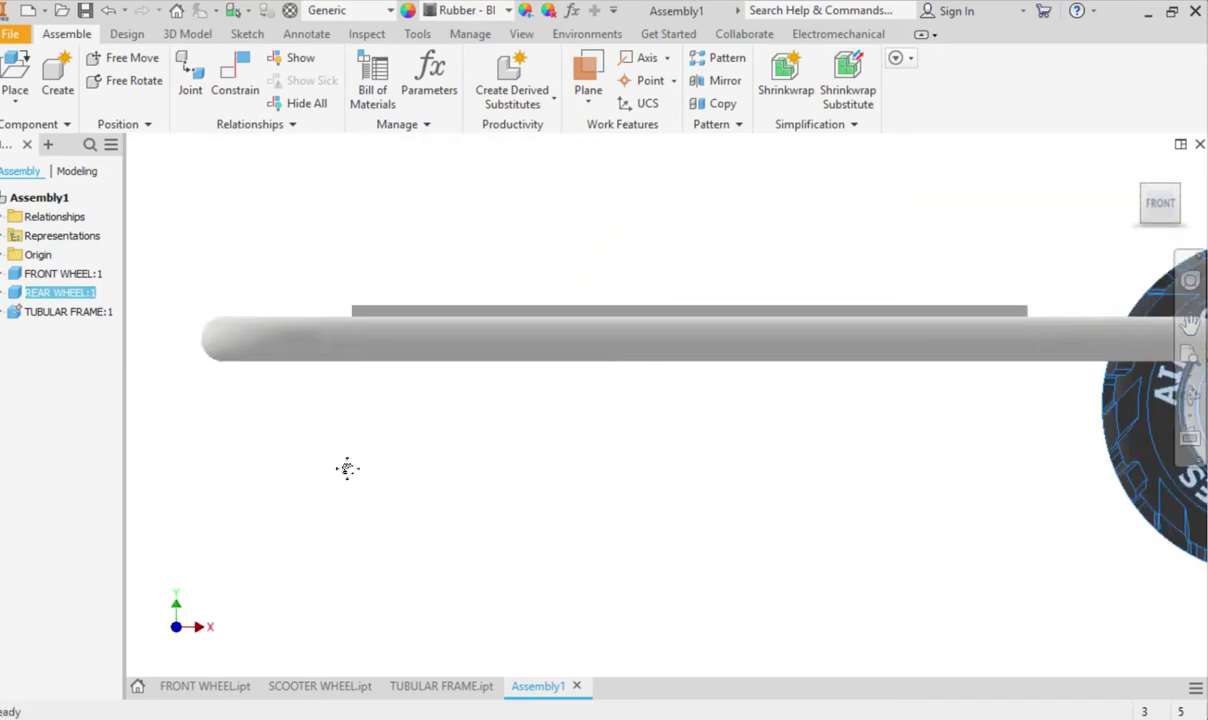
scroll(870, 505, "down", 3)
middle_click_drag(870, 505, 518, 468)
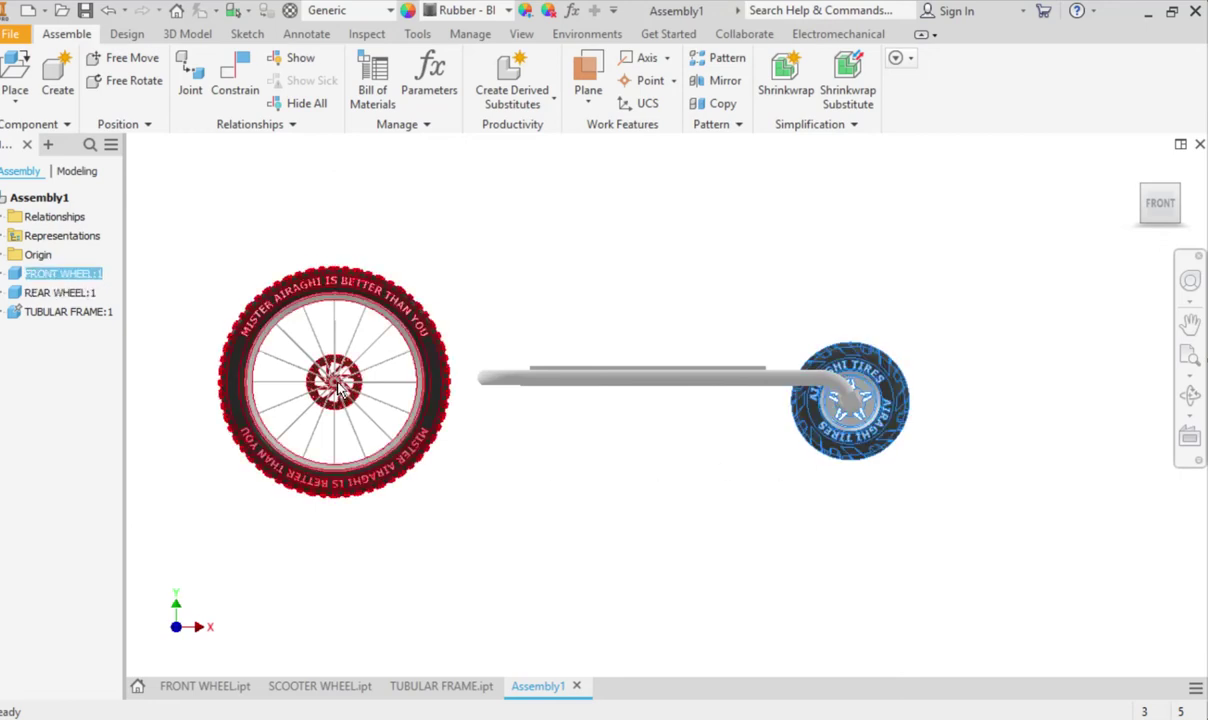
left_click_drag(338, 388, 346, 356)
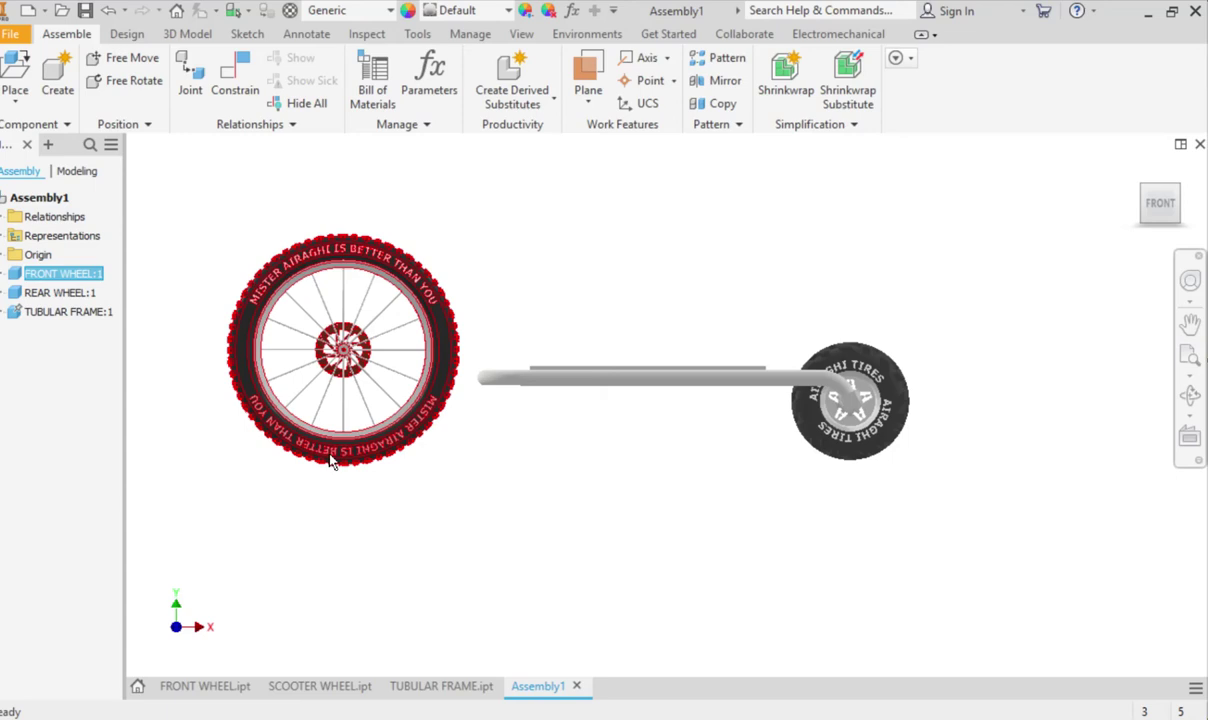
left_click_drag(329, 460, 330, 448)
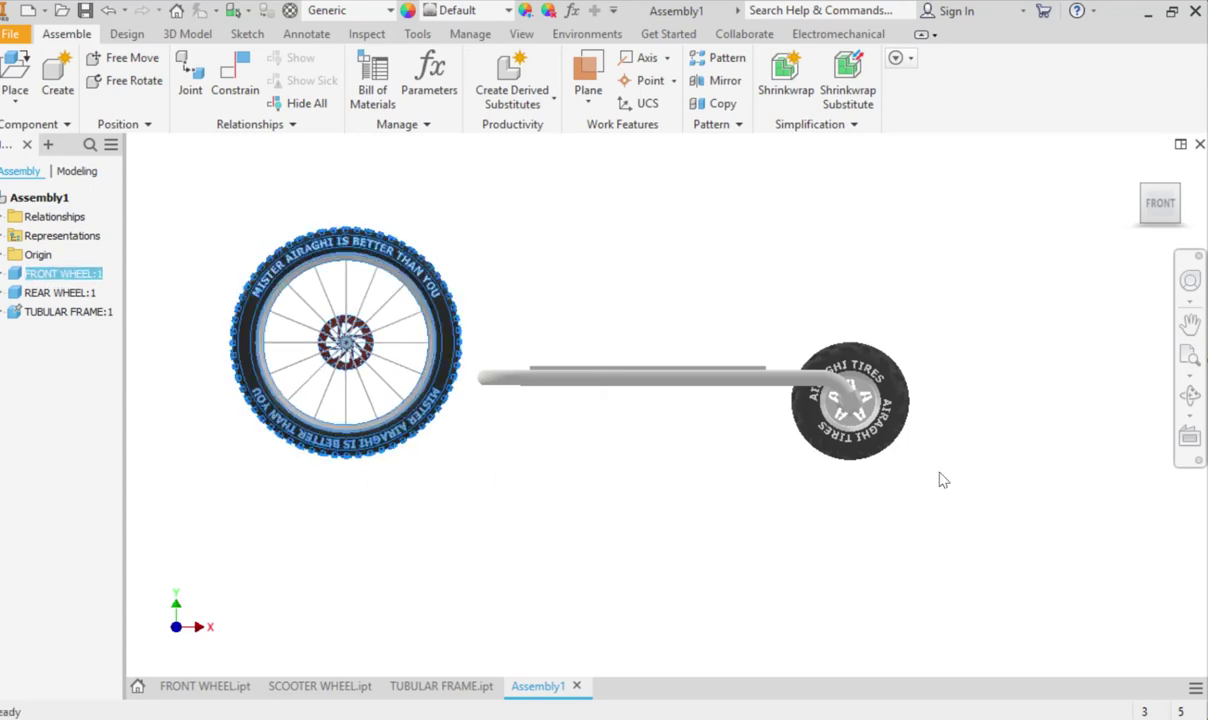
middle_click_drag(499, 278, 503, 298)
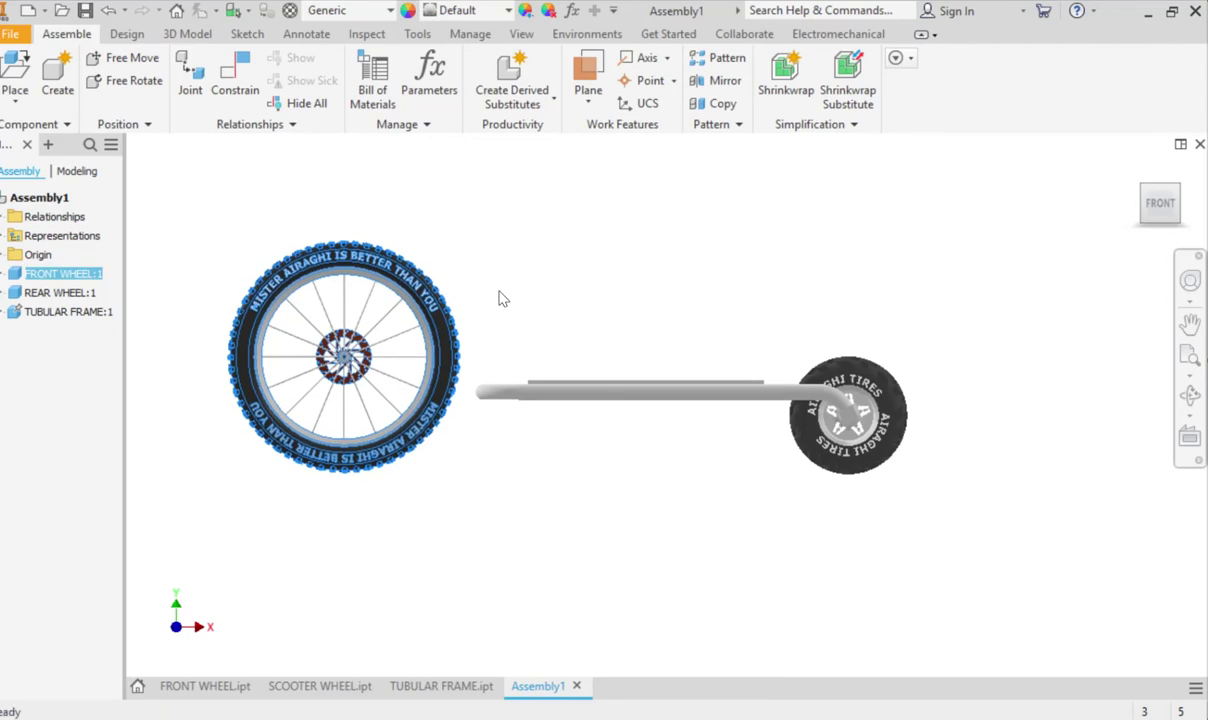
Edit TUBULAR FRAME in place within the assembly and select its Work Plane1.
double_click(590, 399)
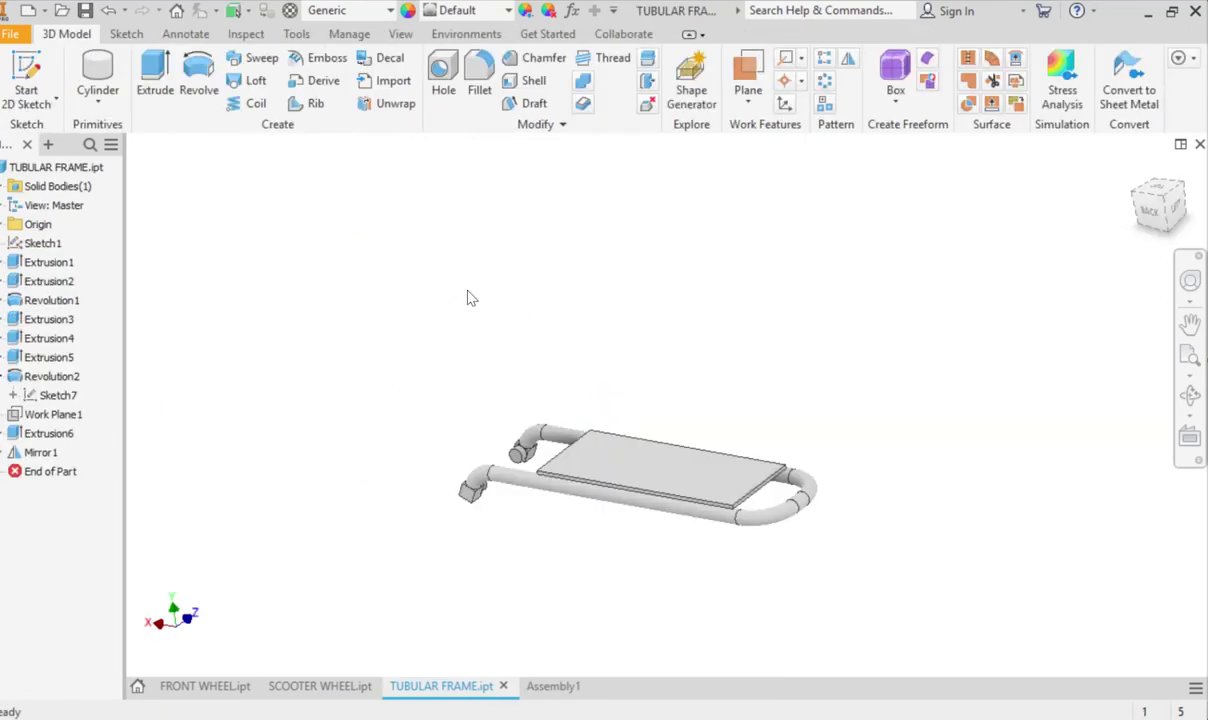
left_click(1199, 144)
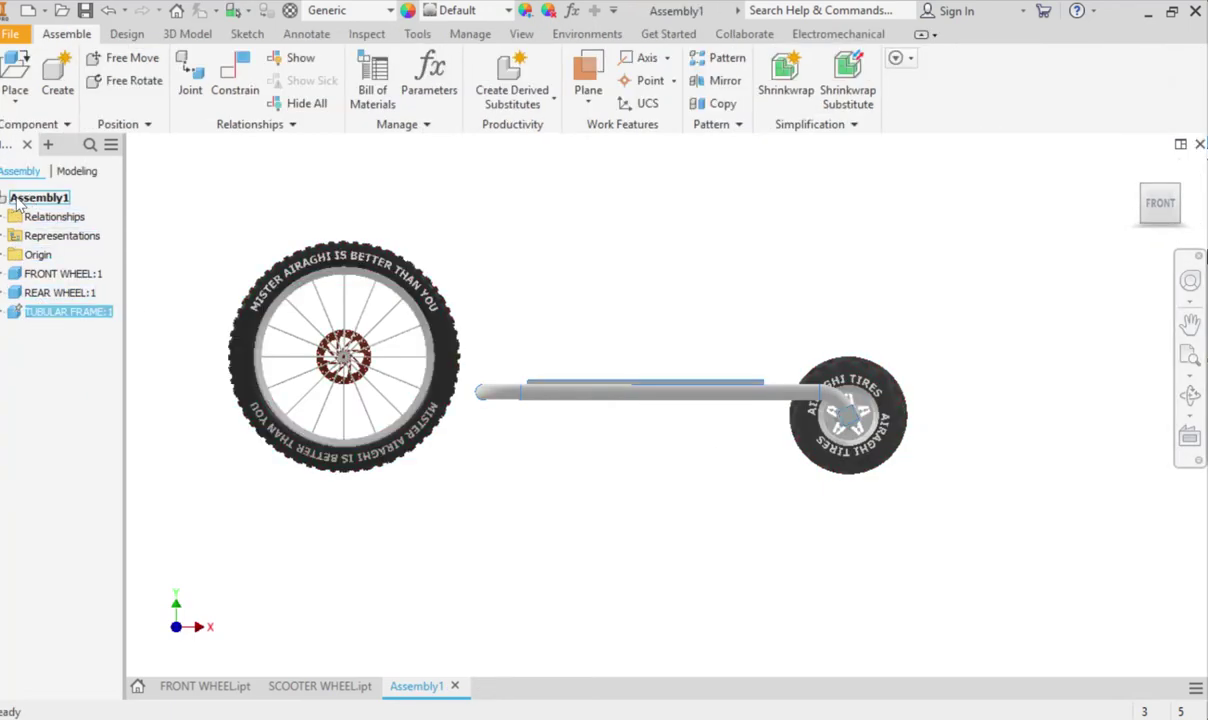
double_click(590, 392)
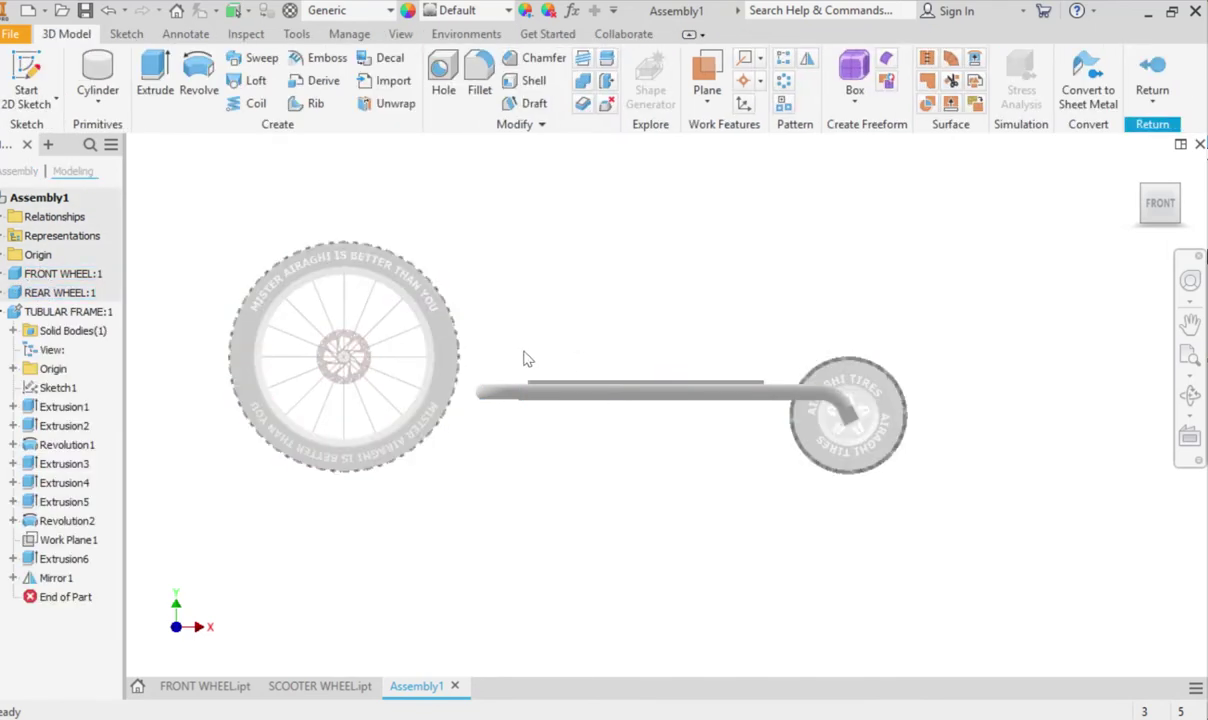
left_click(42, 541)
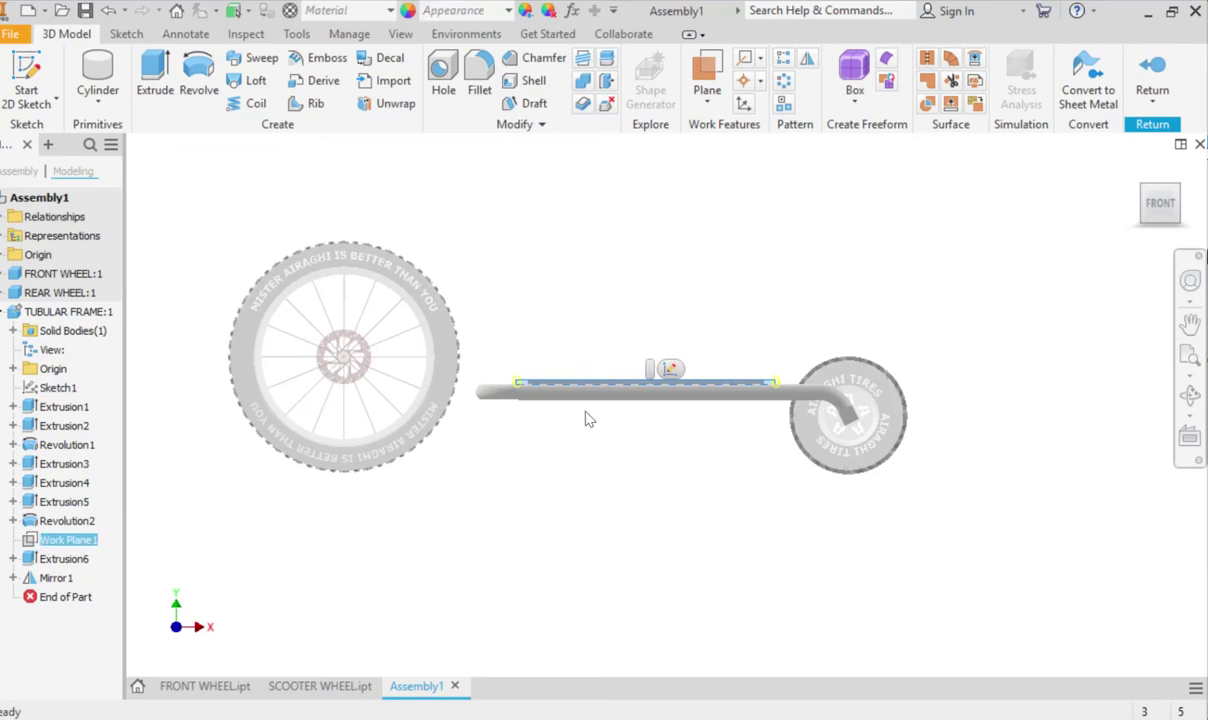
middle_click_drag(682, 426, 671, 458, "shift")
scroll(530, 371, "down", 3)
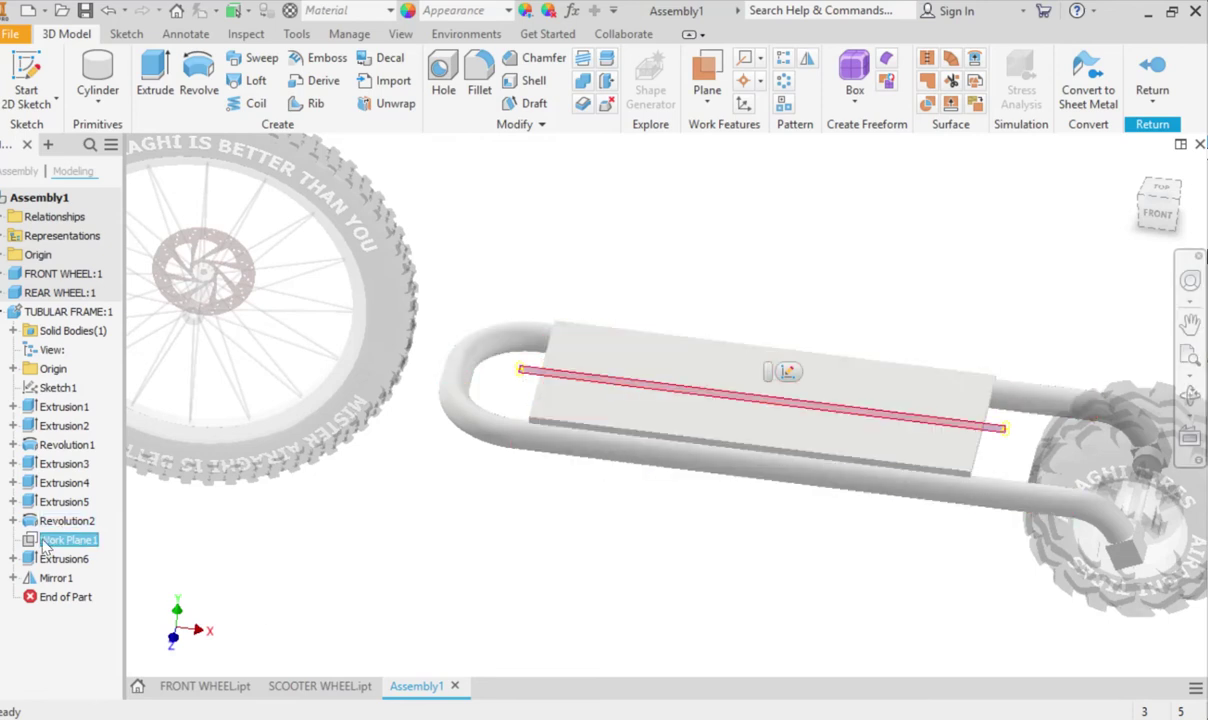
key("Home")
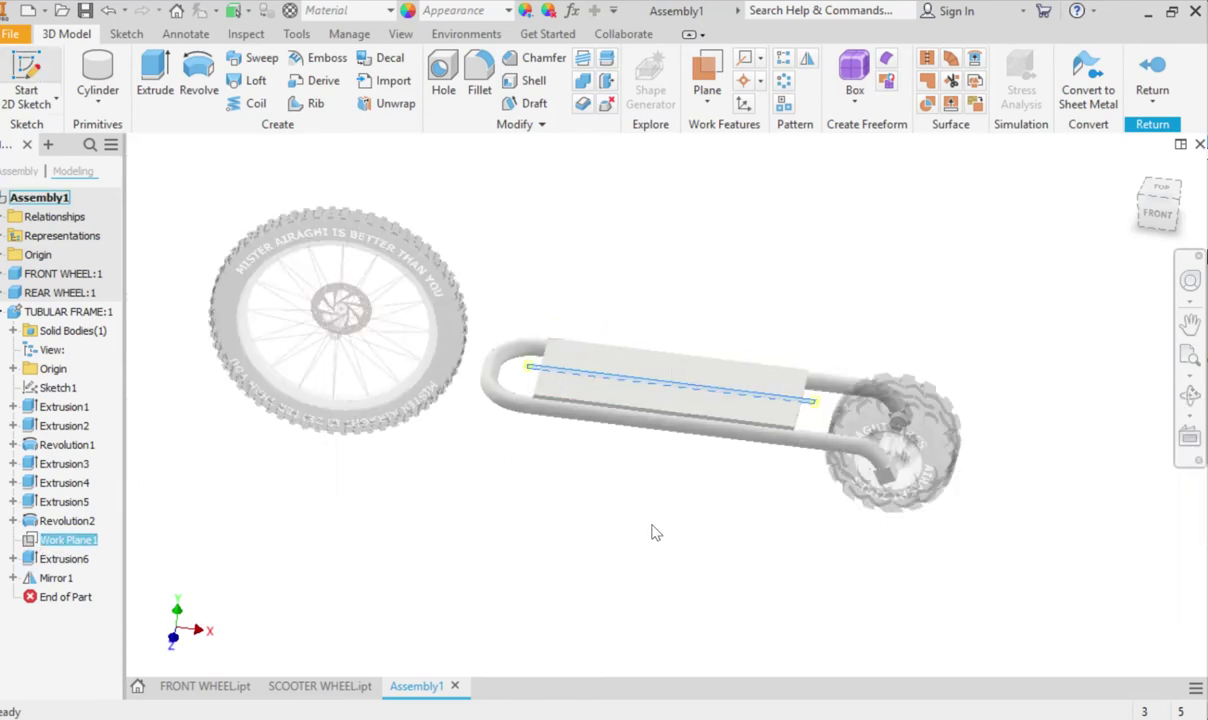
Start a sketch on Work Plane1 and draw a line up from the front wheel's centre.
key("s")
left_click(1159, 205)
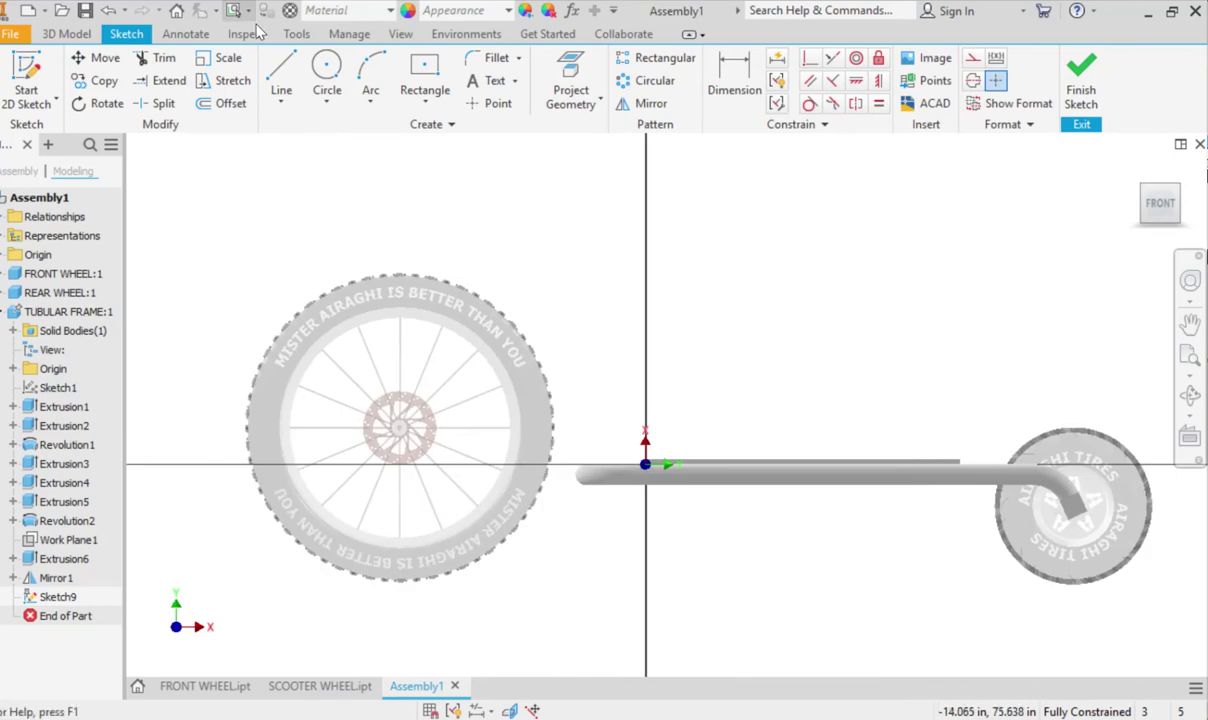
left_click(281, 70)
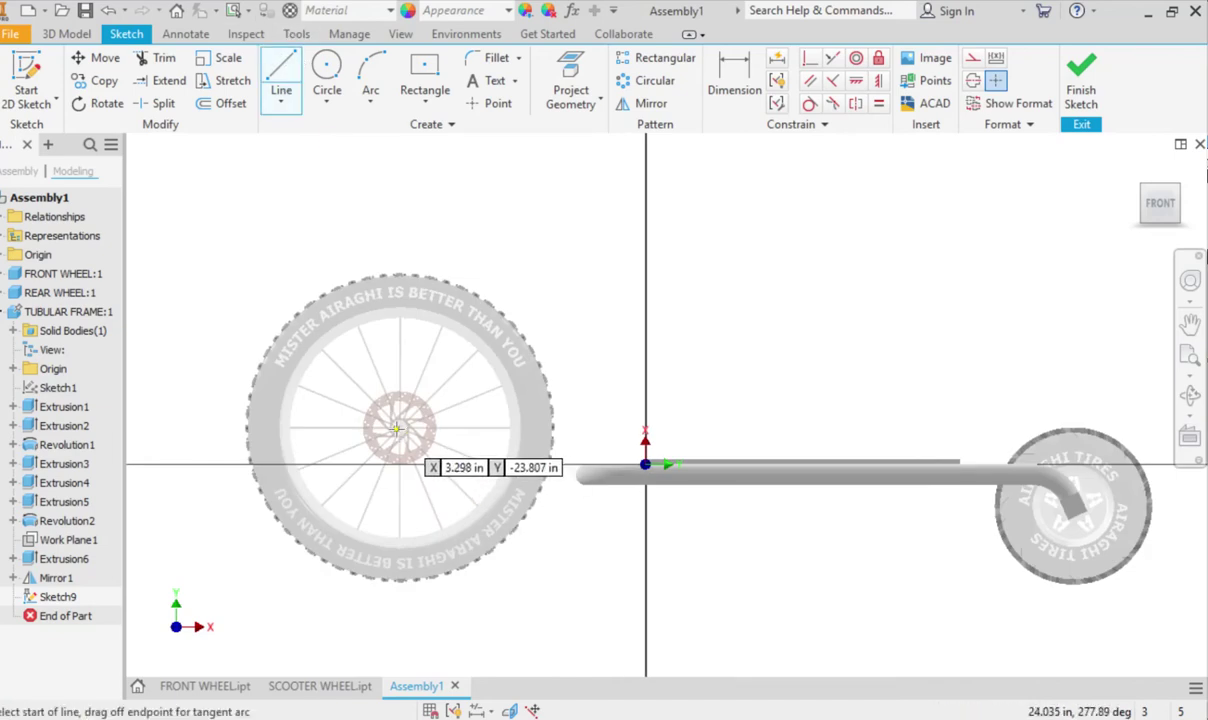
left_click(400, 425)
middle_click_drag(556, 173, 480, 314)
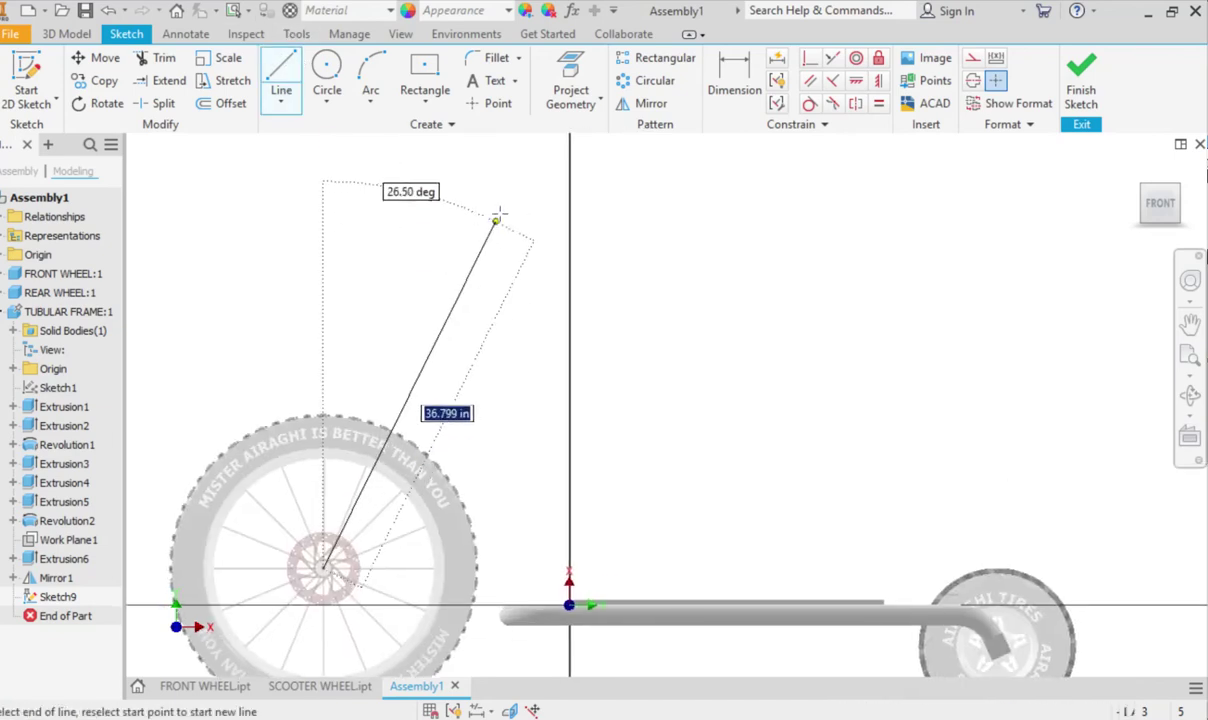
left_click(520, 176)
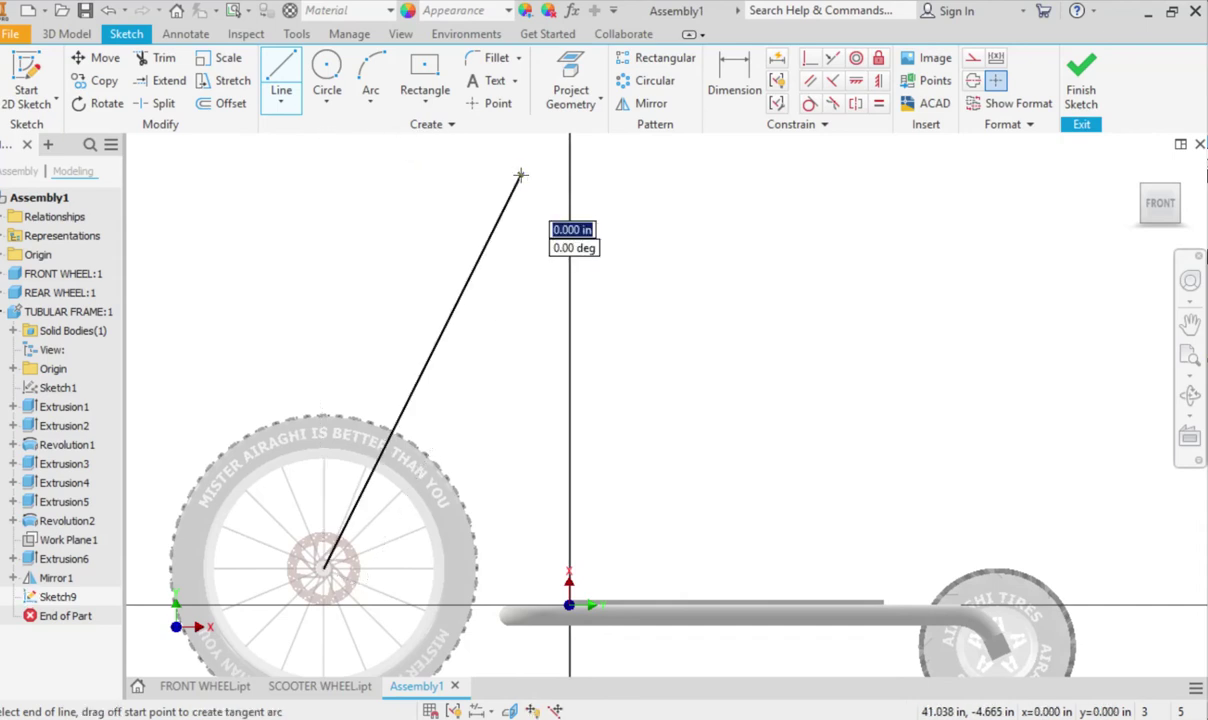
key("Escape")
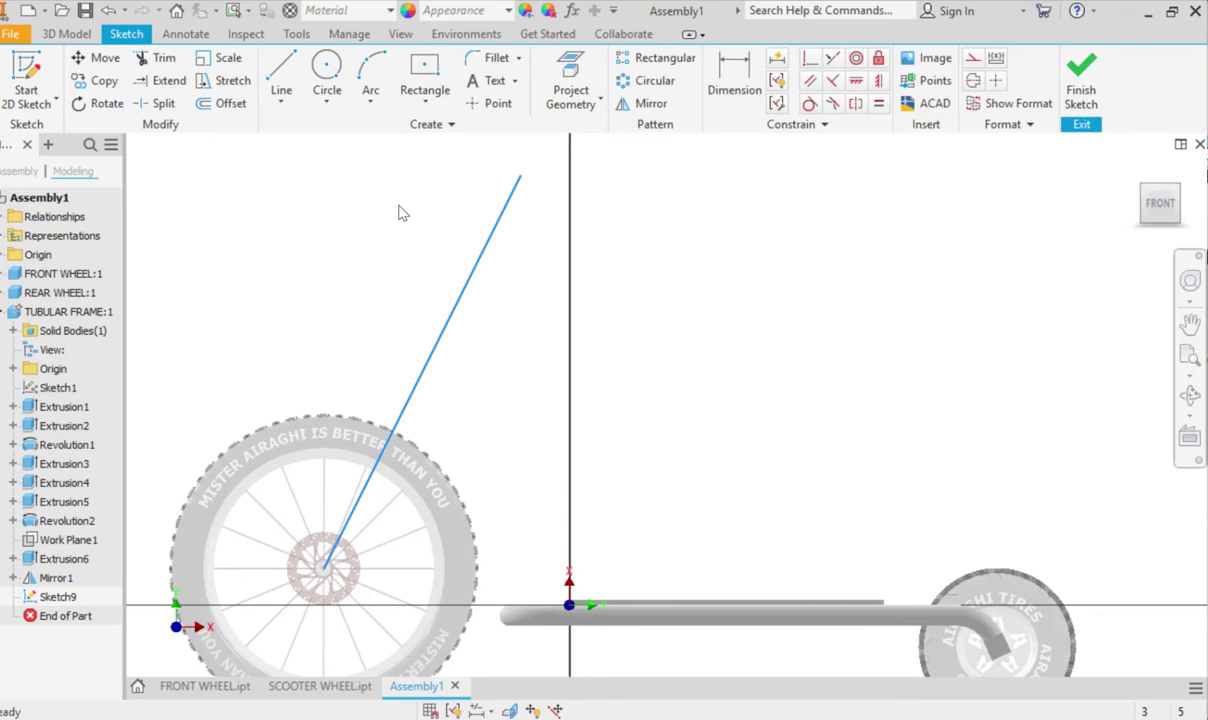
Dimension the steering line's length to 40.
left_click(734, 75)
left_click(411, 383)
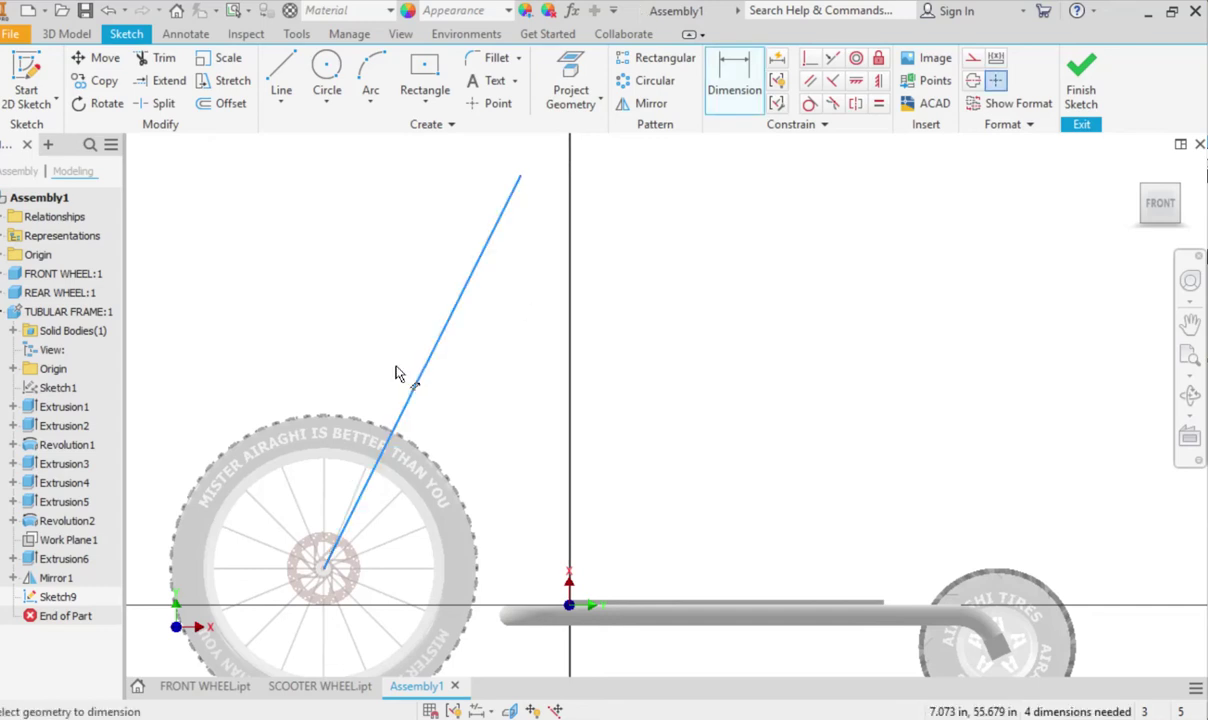
left_click(340, 330)
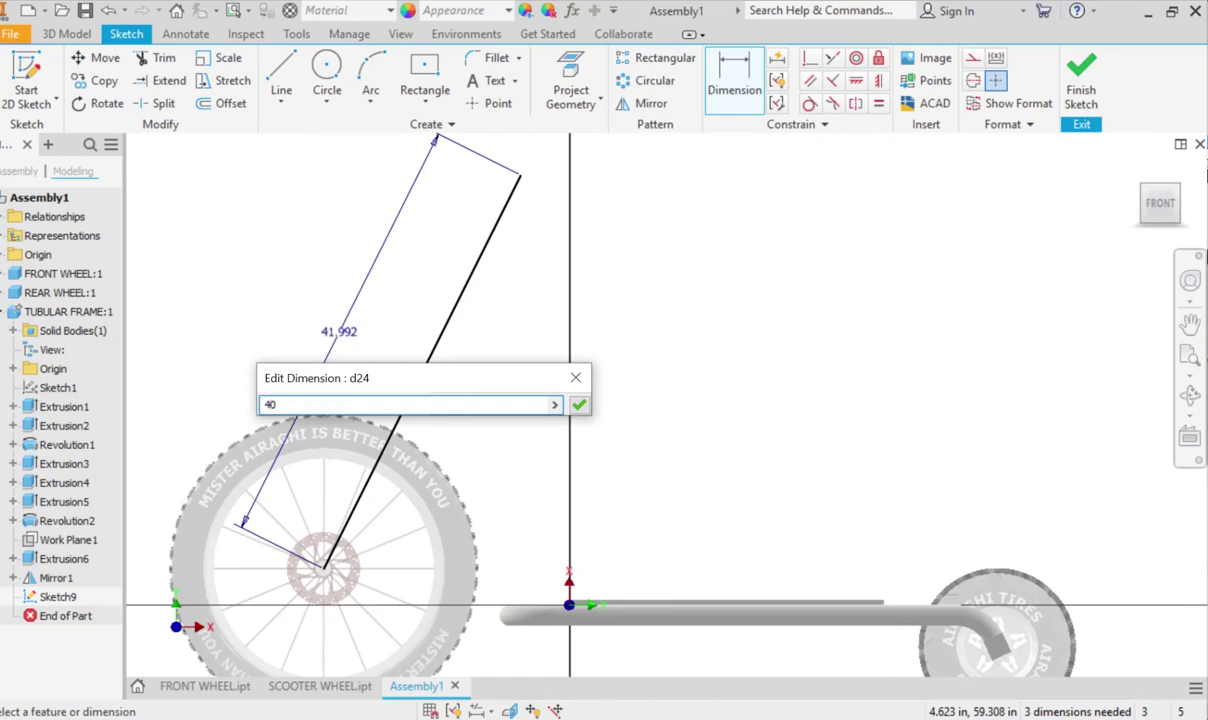
key("Return")
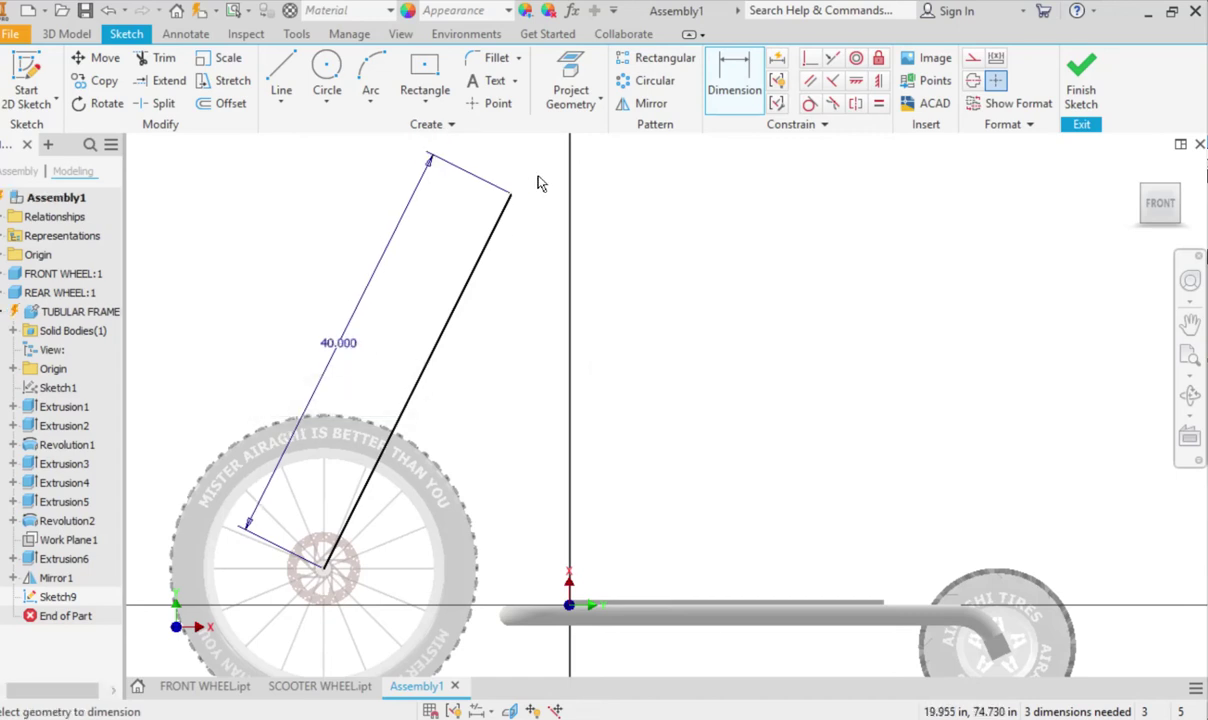
Add a small circle at the line's top end and snap its lower end to the wheel centre.
left_click(327, 72)
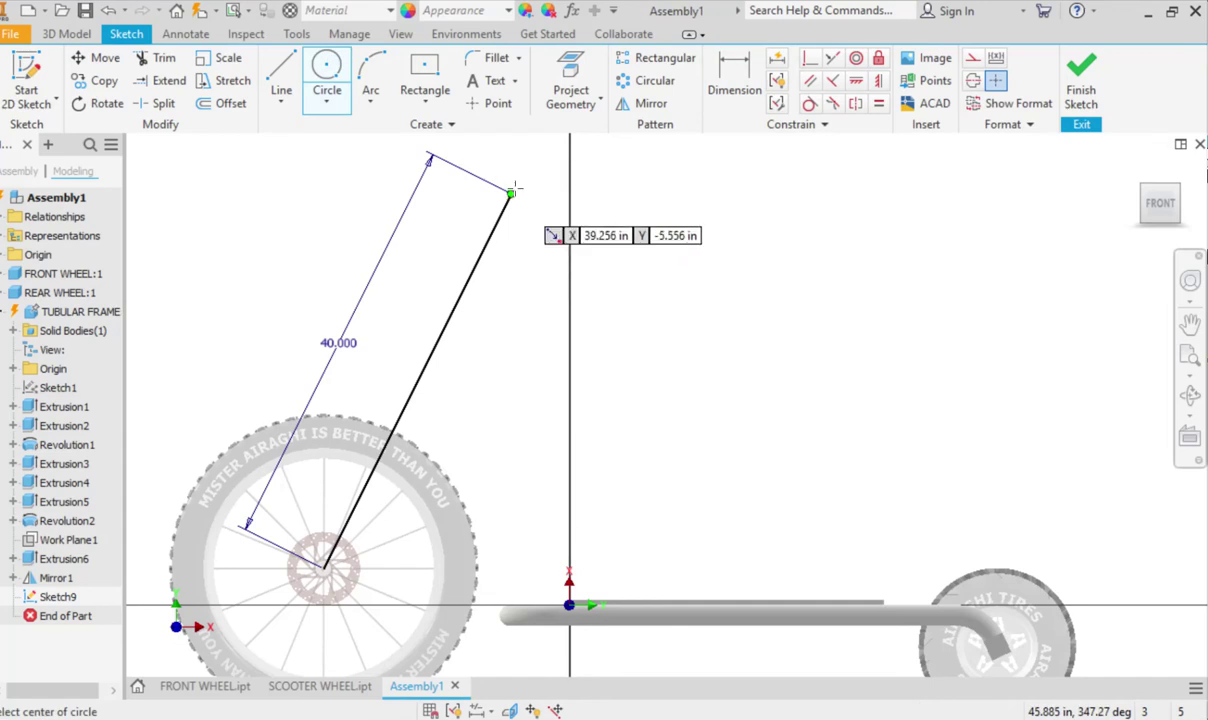
left_click(510, 193)
left_click(526, 206)
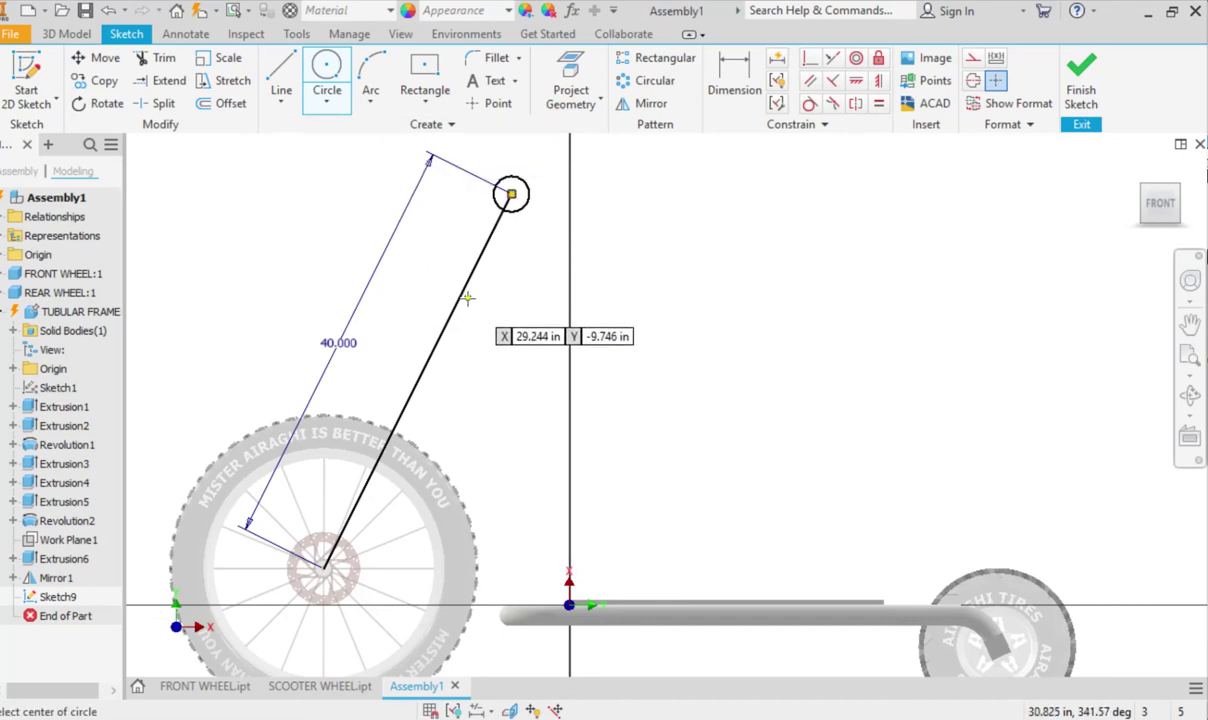
left_click(510, 615)
left_click(521, 615)
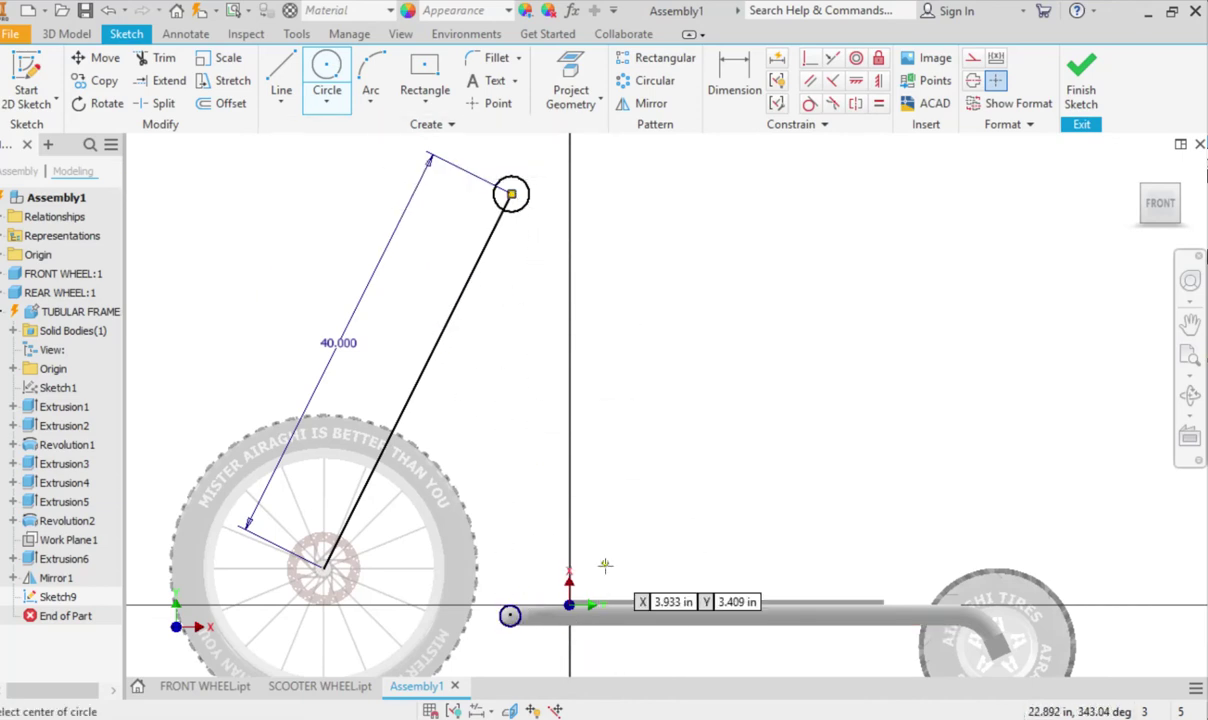
key("ctrl+z")
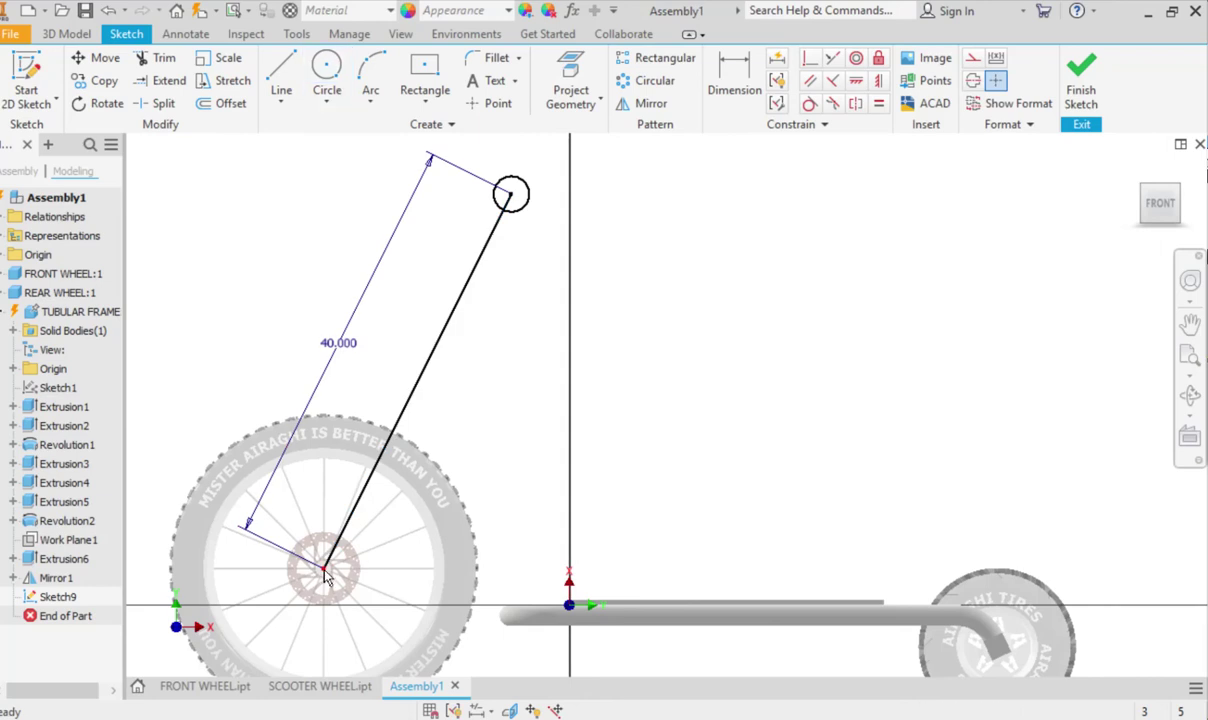
left_click_drag(324, 578, 322, 566)
Finish the steering sketch, return to the assembly, and move the front wheel further left.
left_click(1081, 78)
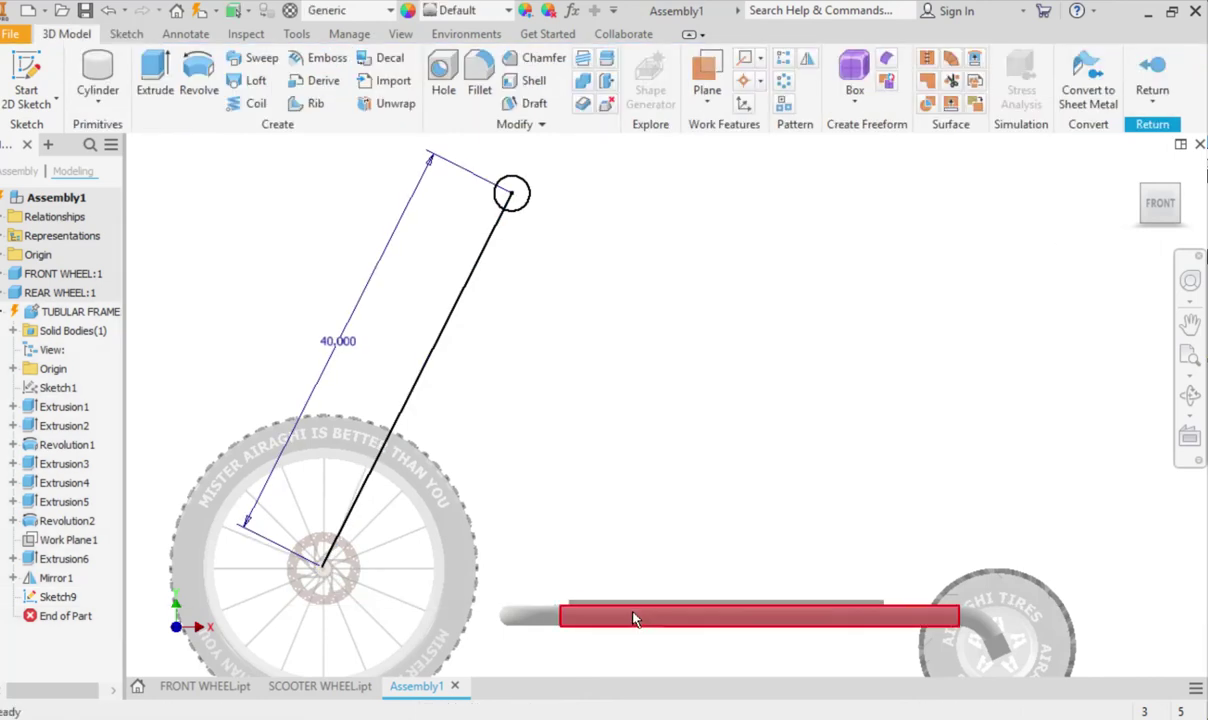
scroll(596, 577, "down", 3)
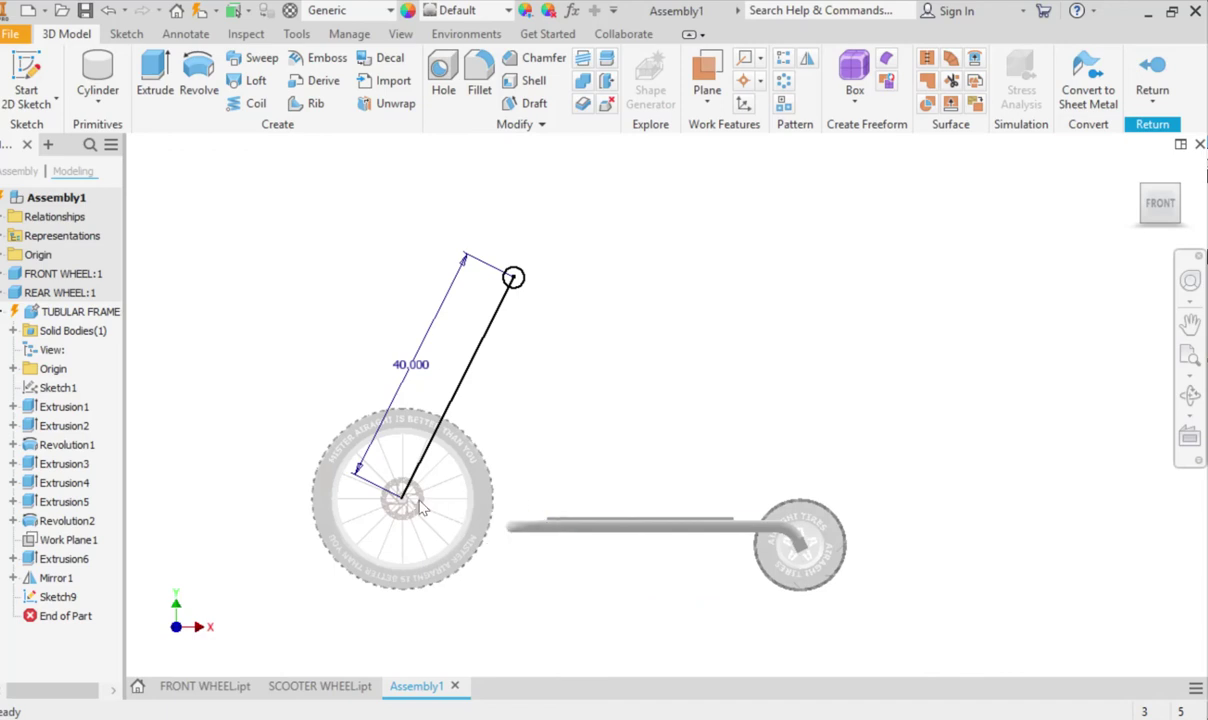
left_click(1163, 66)
left_click_drag(404, 505, 385, 545)
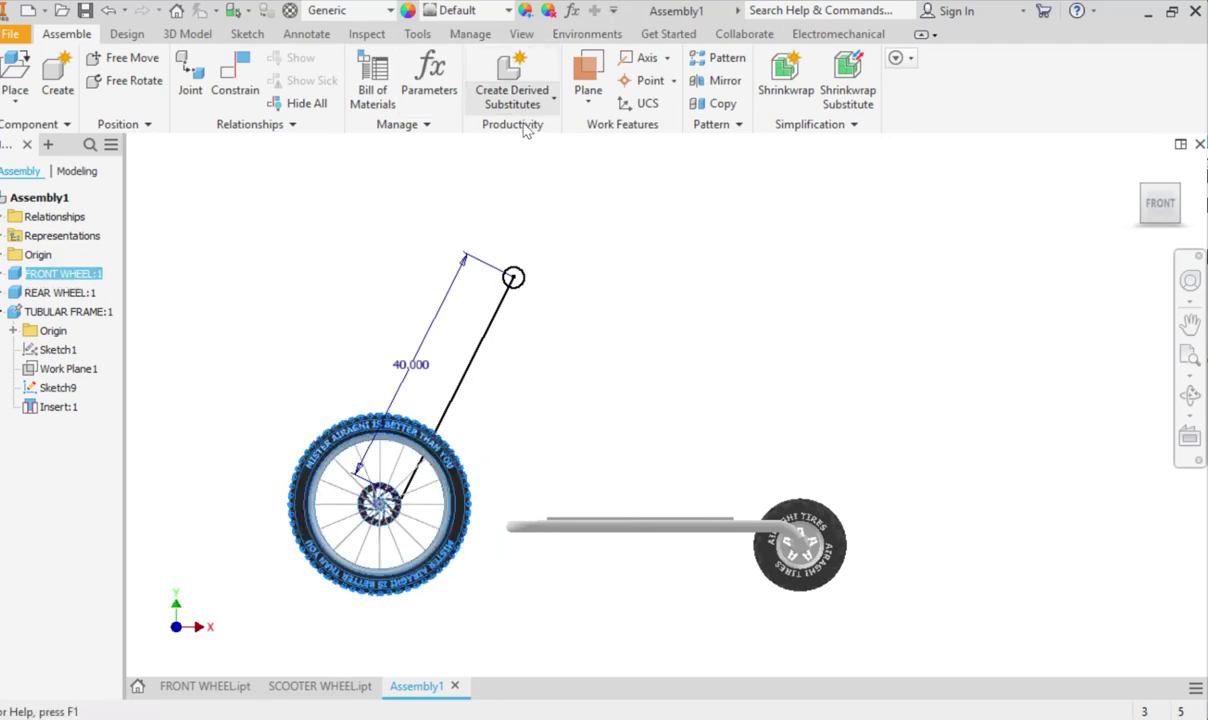
Edit the frame in place again and reattach the steering line's ends to the hub and top.
double_click(632, 529)
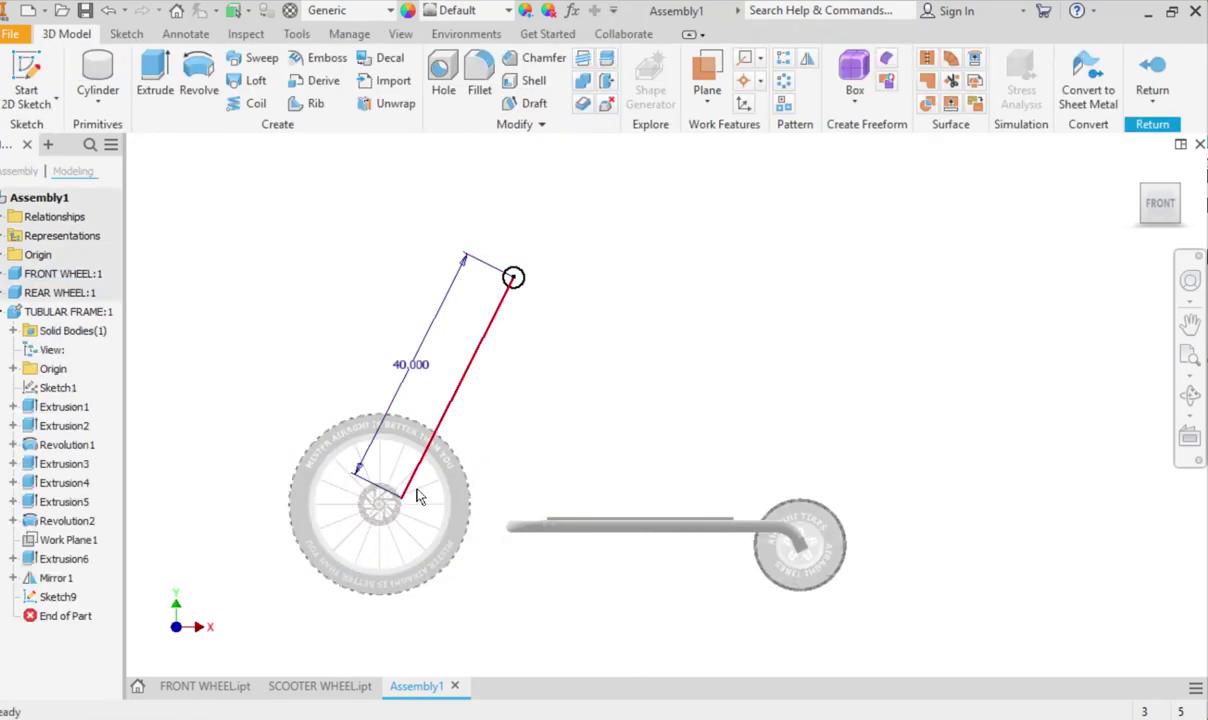
scroll(405, 503, "up", 3)
left_click_drag(395, 507, 352, 505)
scroll(600, 420, "down", 3)
scroll(573, 369, "up", 2)
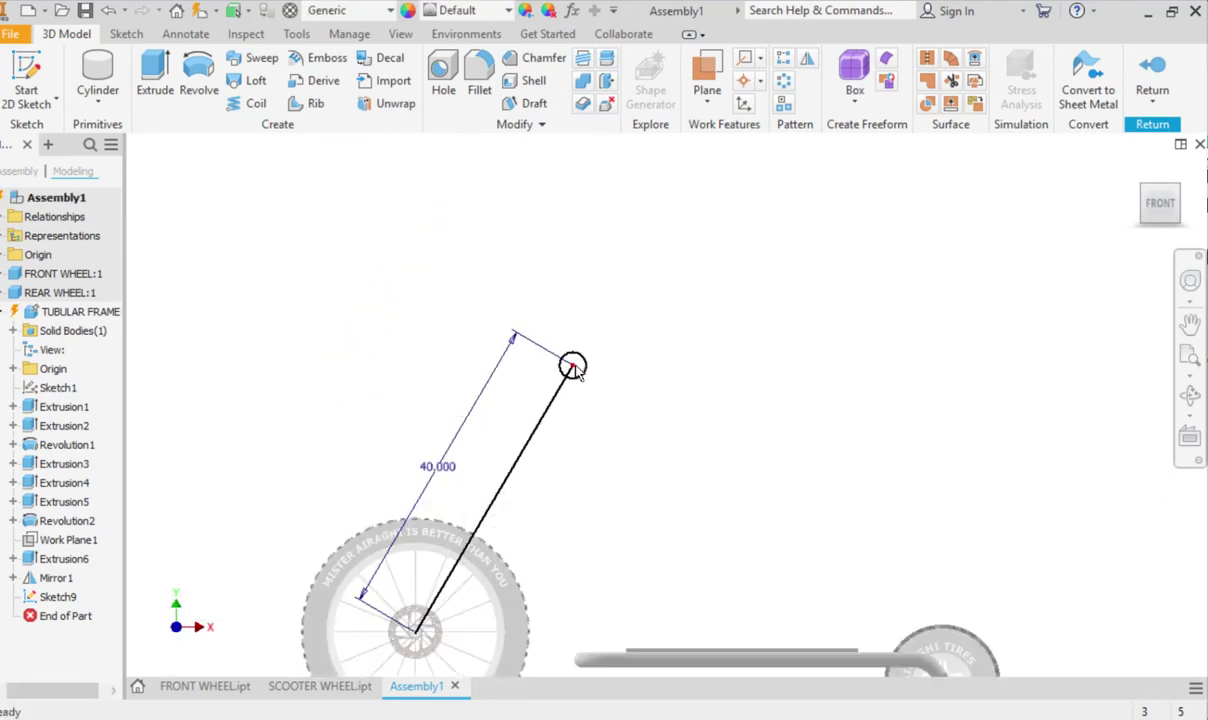
mouse_move(574, 368)
left_mouse_down()
mouse_move(551, 355)
mouse_move(566, 365)
left_mouse_up()
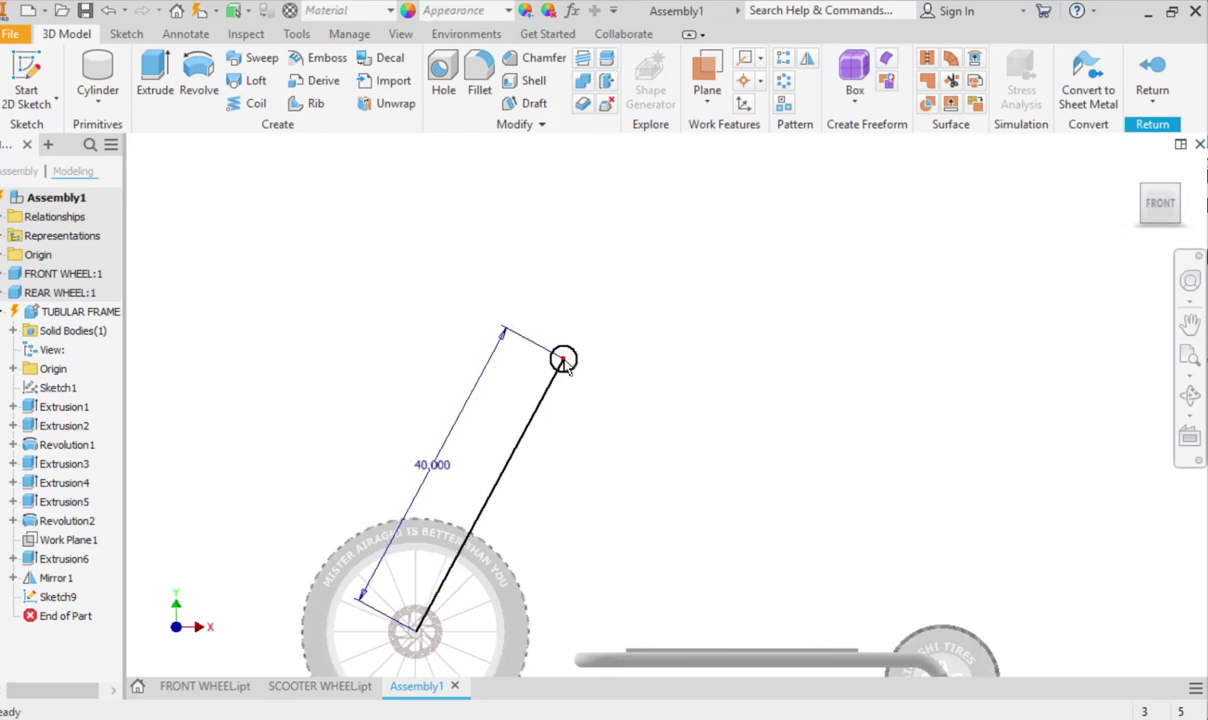
middle_click_drag(758, 503, 640, 402)
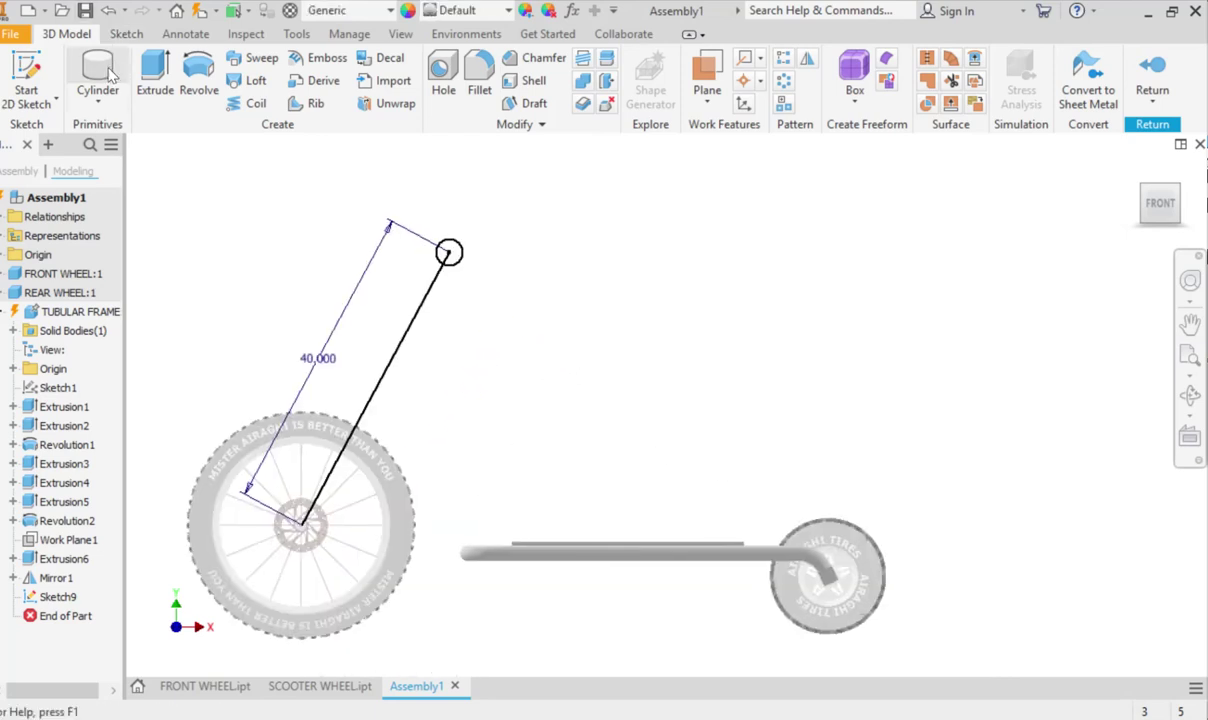
Reopen Sketch9 and draw a three-point centre rectangle along the middle of the steering line.
double_click(40, 598)
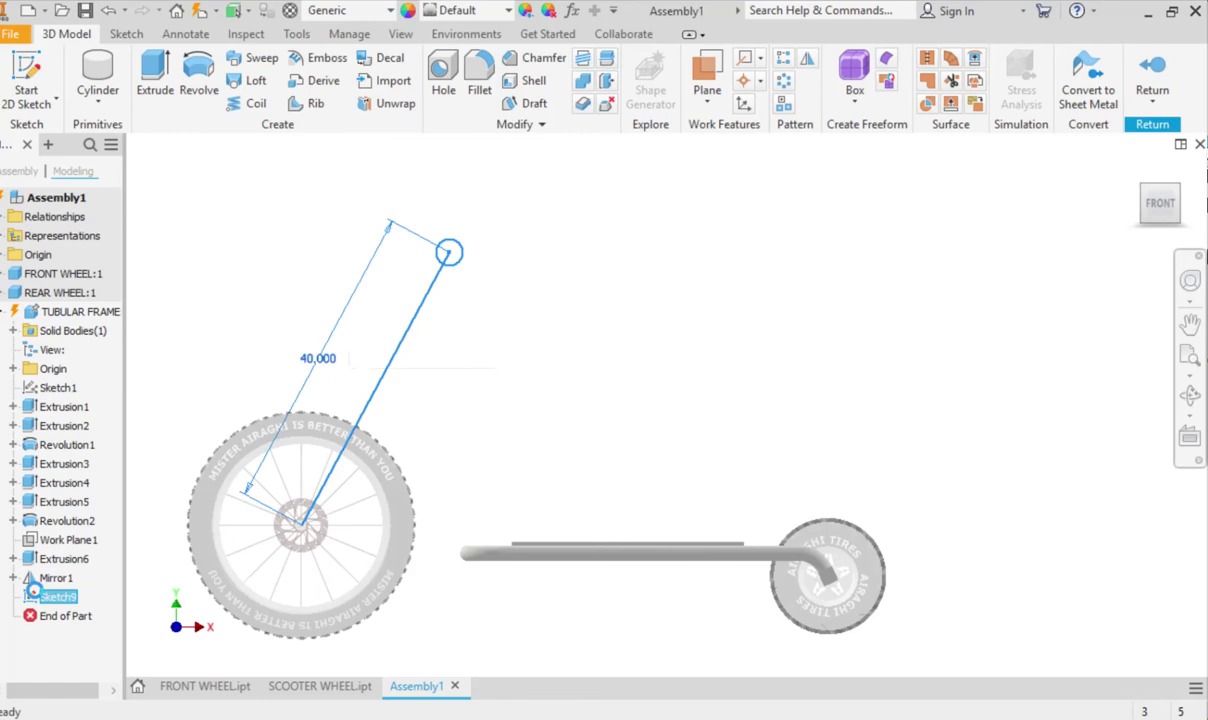
left_click(425, 92)
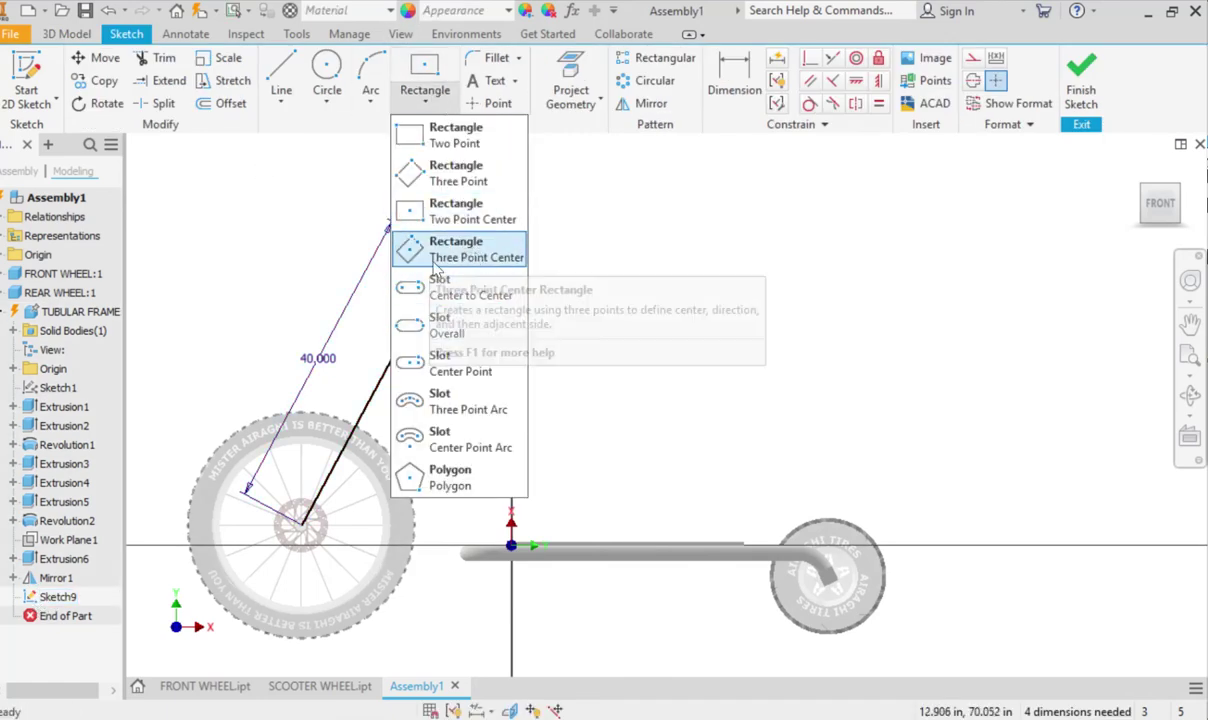
left_click(467, 256)
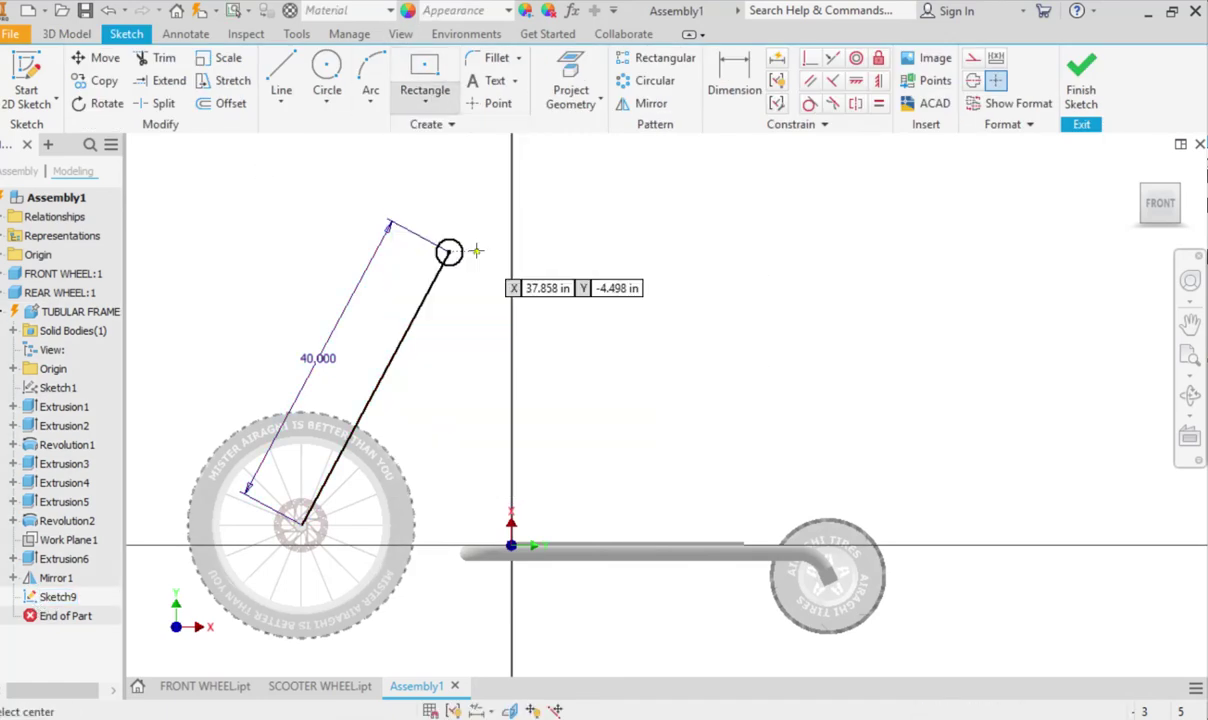
left_click(390, 365)
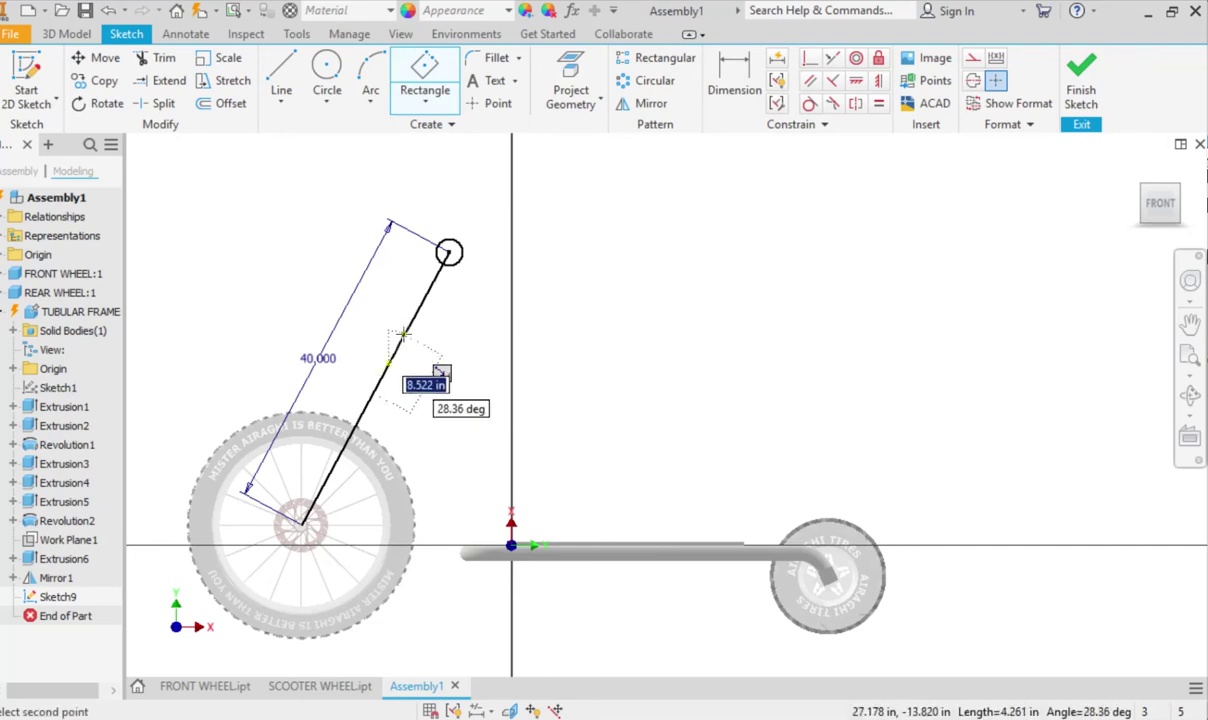
left_click(401, 334)
left_click(414, 344)
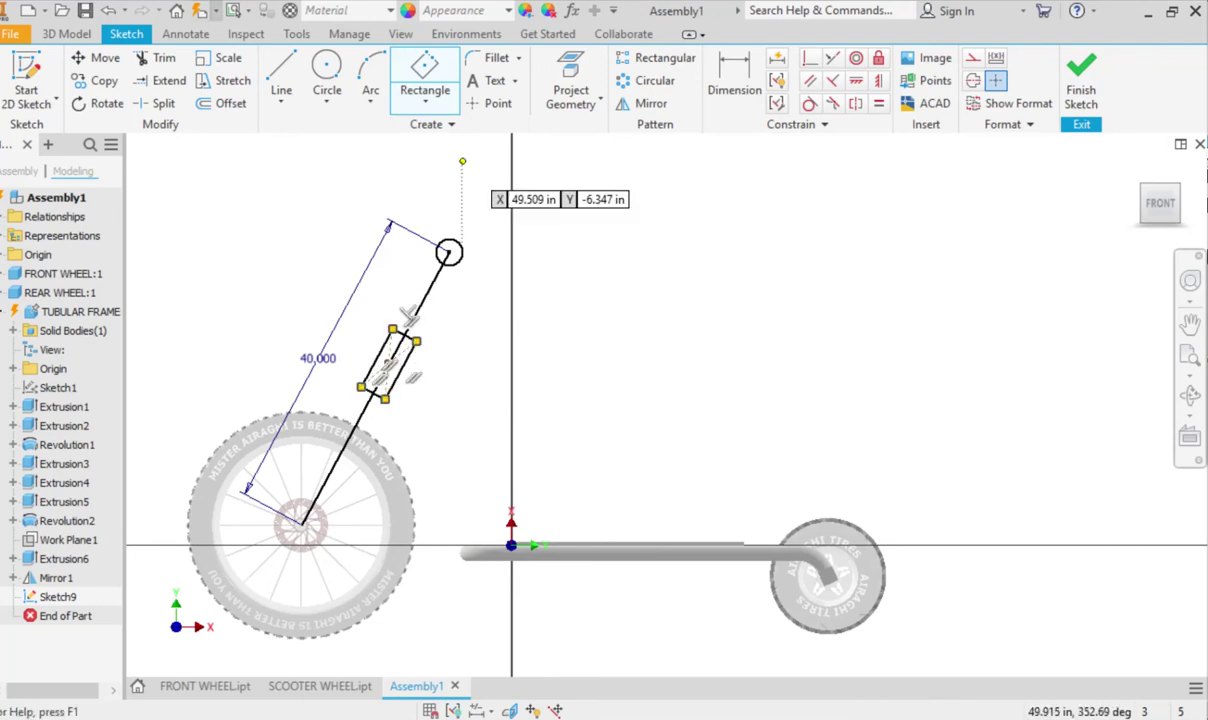
left_click(370, 68)
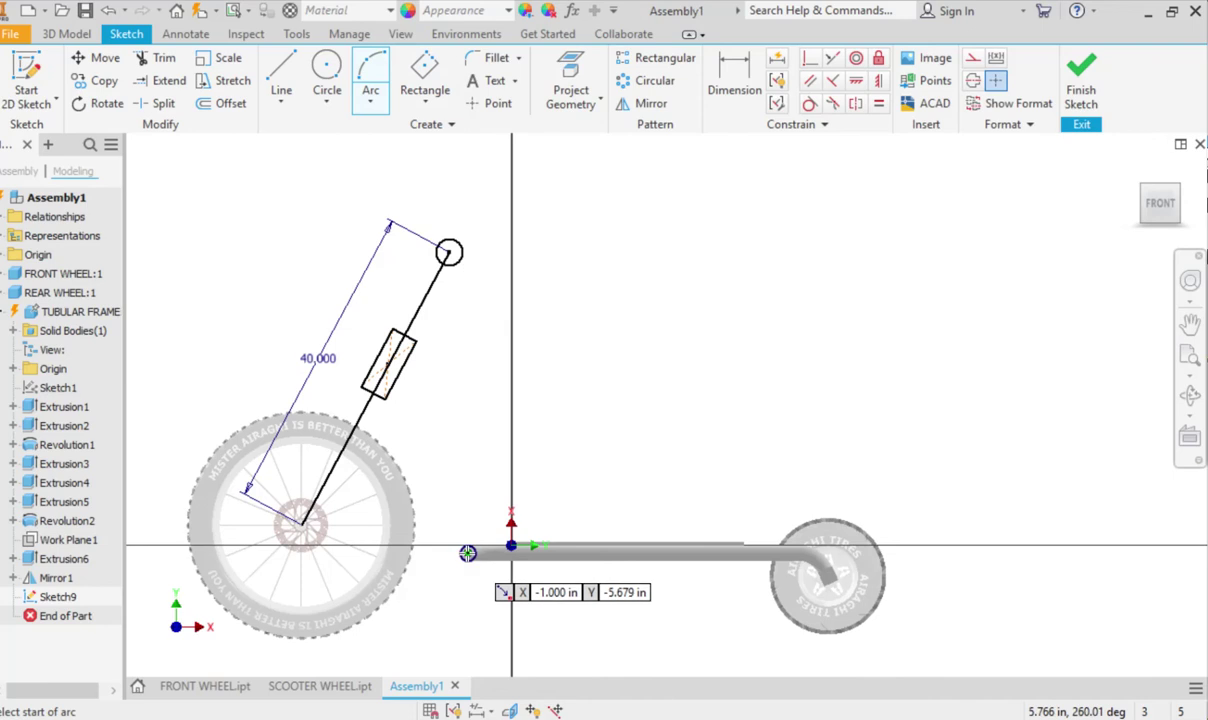
scroll(470, 551, "up", 3)
Project the frame tube's front-end circle into Sketch9, then return to the front view.
left_click(552, 78)
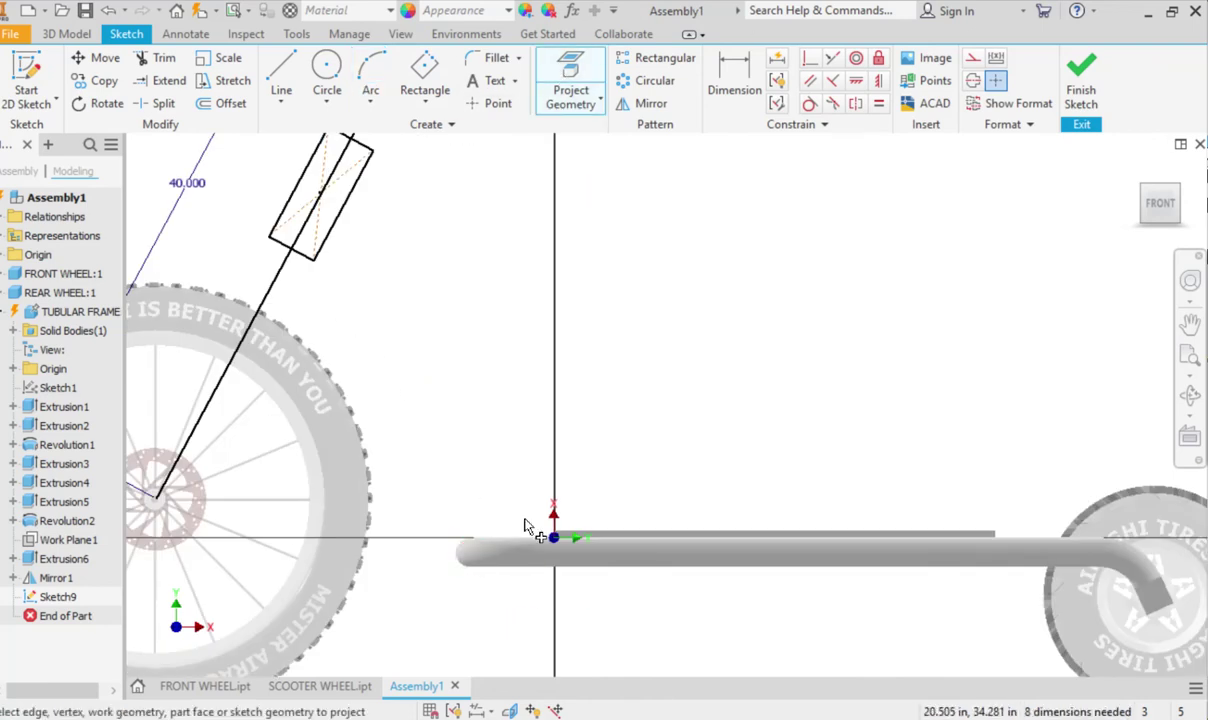
key("Escape")
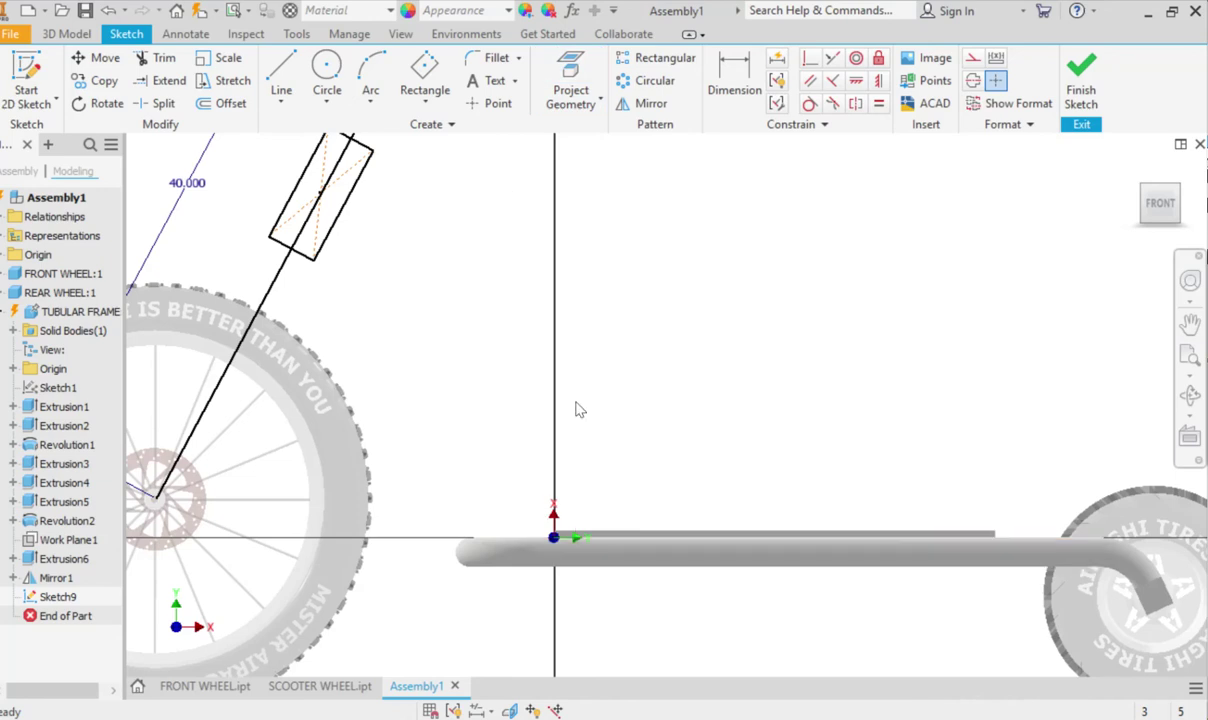
right_click(561, 320)
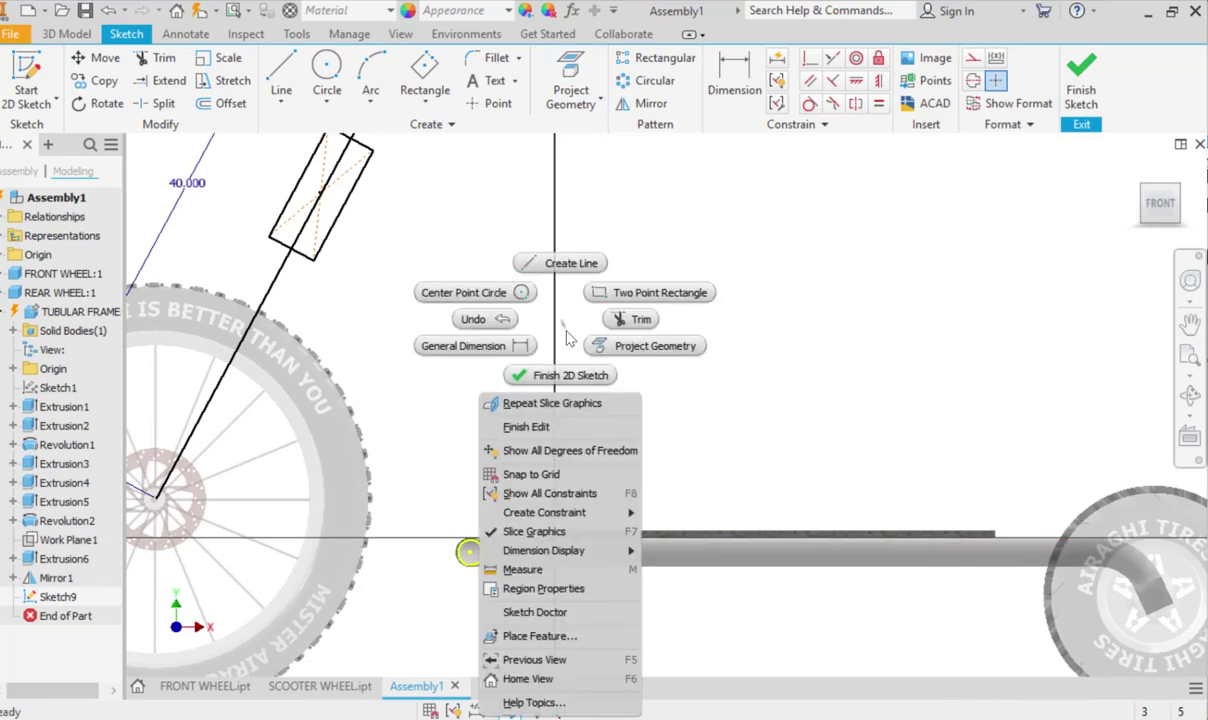
left_click(800, 400)
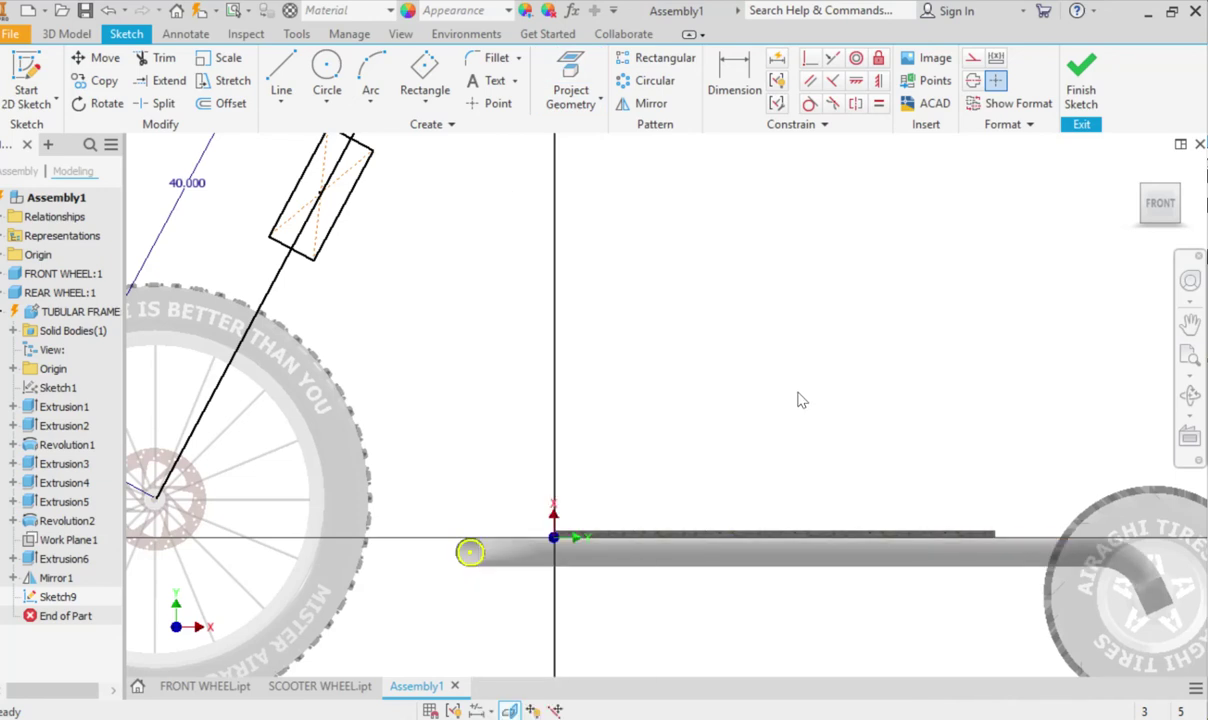
mouse_move(800, 412)
middle_mouse_down("shift")
mouse_move(725, 399)
mouse_move(687, 423)
mouse_move(701, 412)
mouse_move(733, 437)
mouse_move(774, 412)
mouse_move(622, 425)
middle_mouse_up("shift")
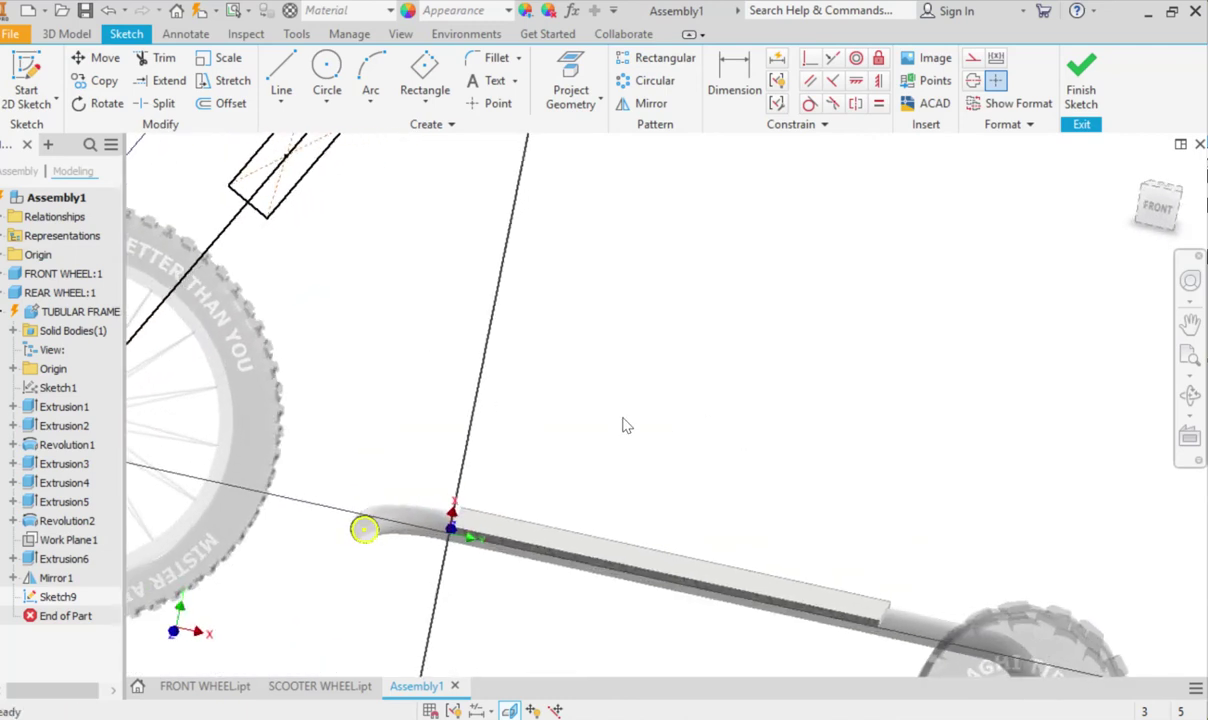
left_click(1163, 215)
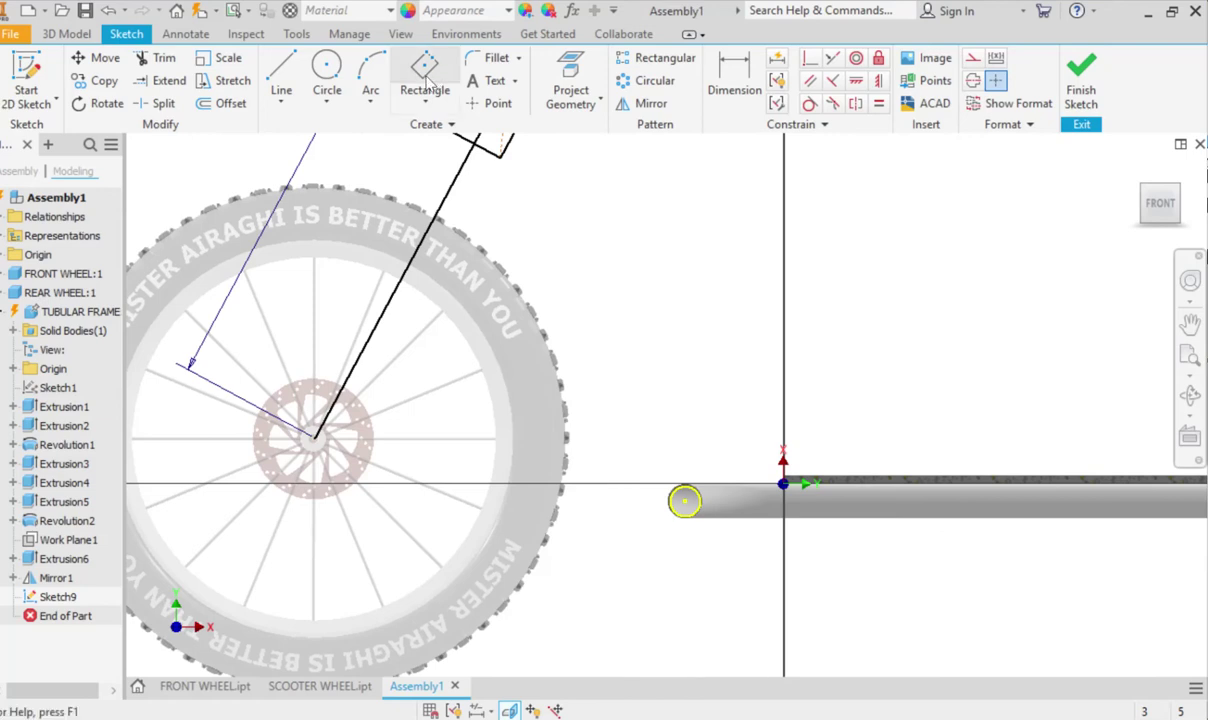
Draw the first three-point arc from the head block's corner down to the tube-end circle's left edge.
left_click(370, 72)
middle_click_drag(532, 347, 514, 497)
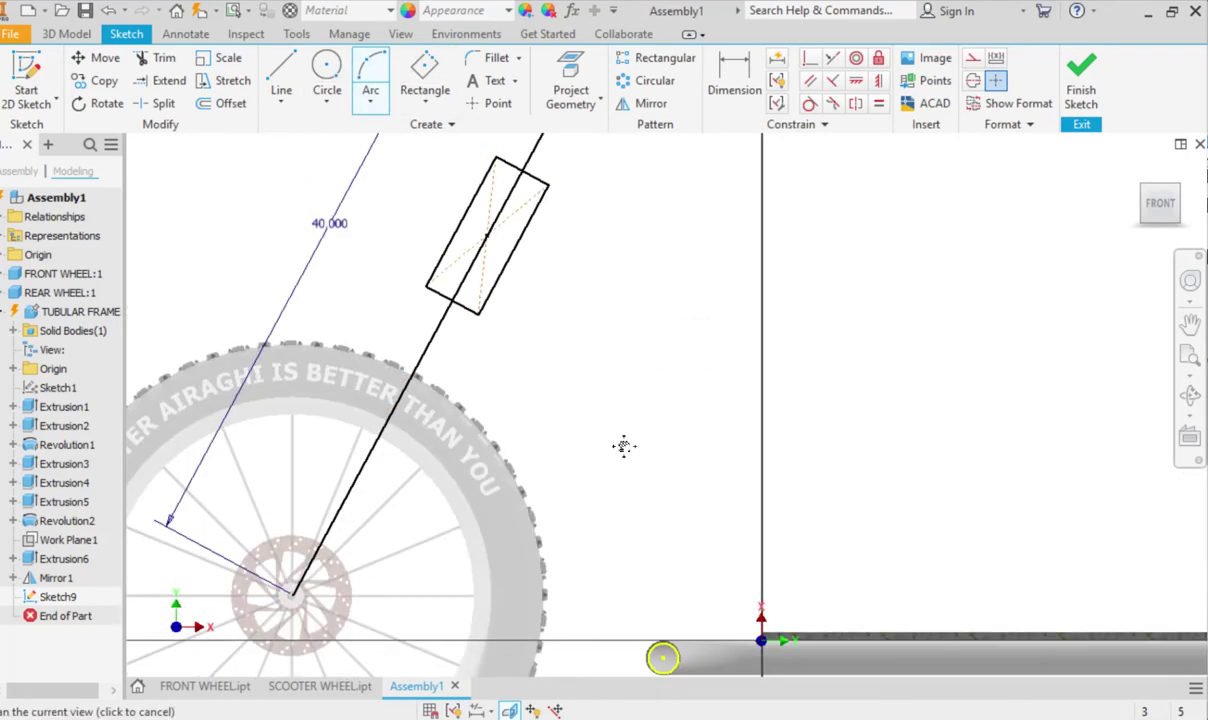
left_click(494, 277)
scroll(662, 648, "up", 5)
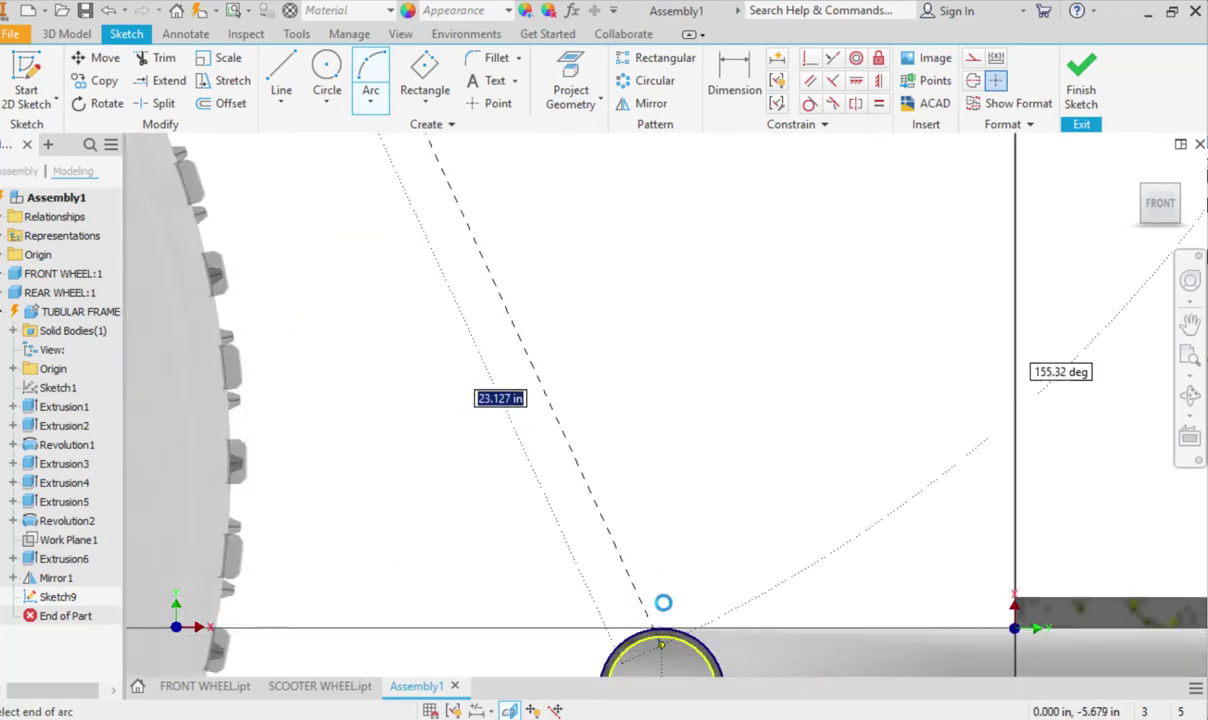
middle_click_drag(790, 536, 783, 359)
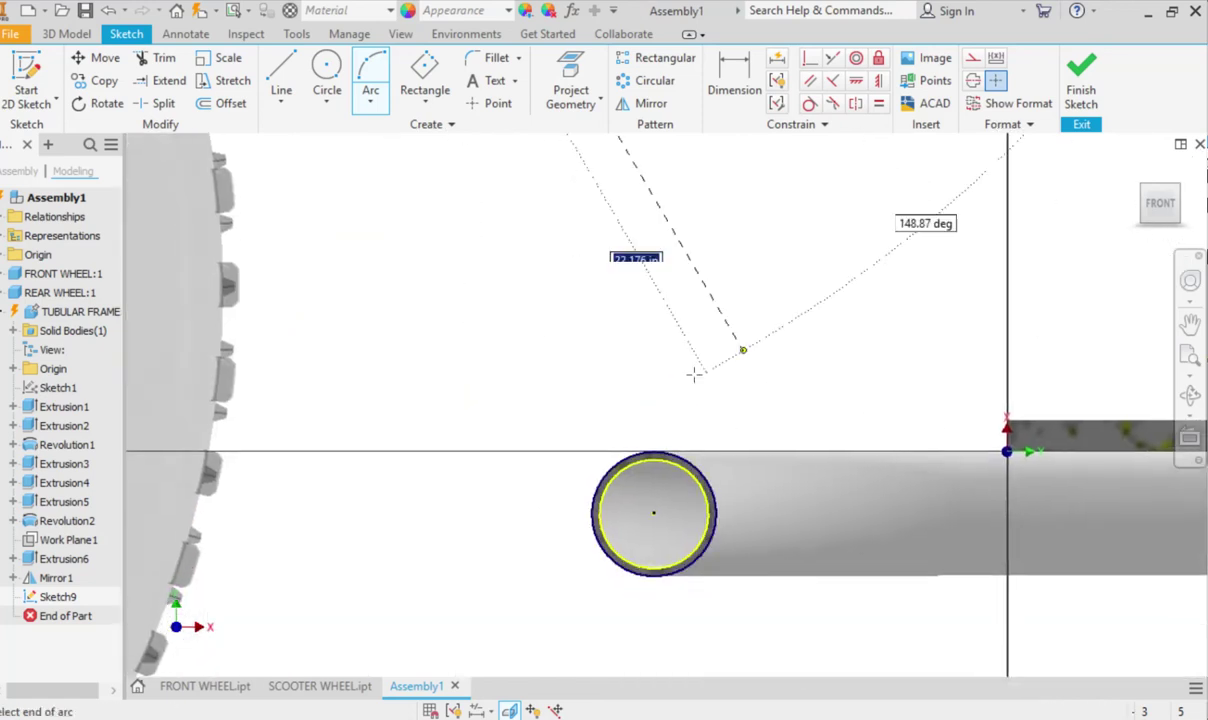
left_click(593, 508)
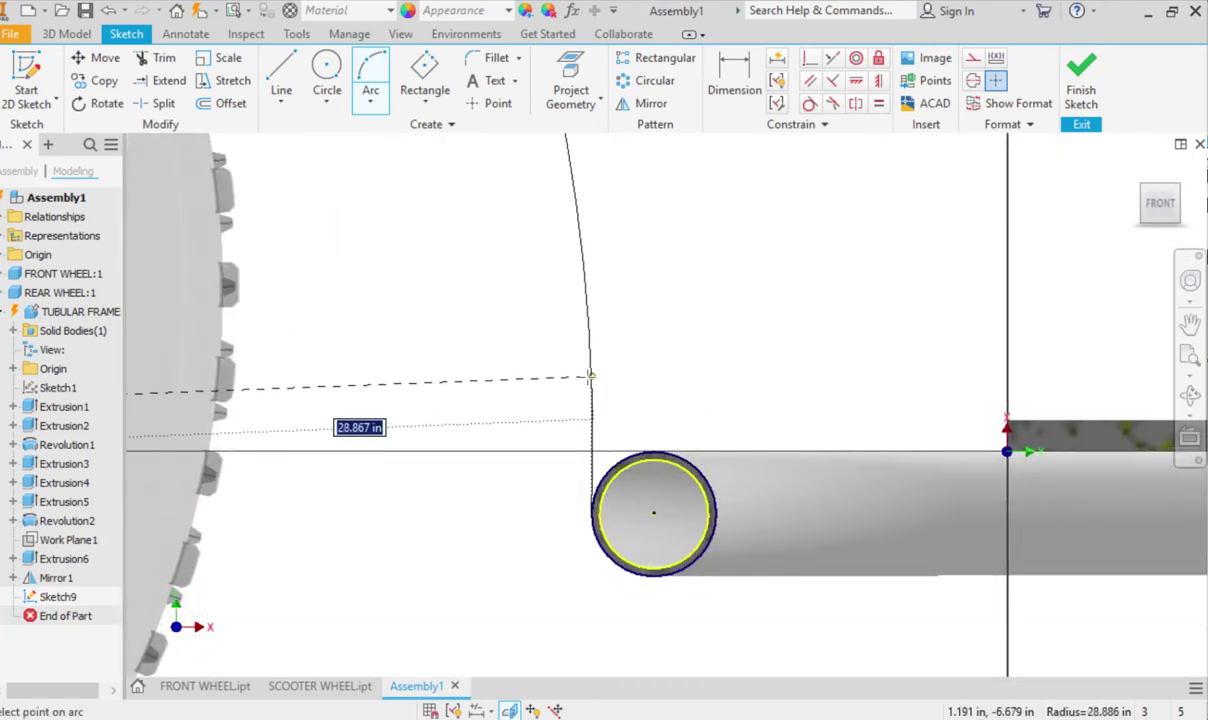
left_click(598, 373)
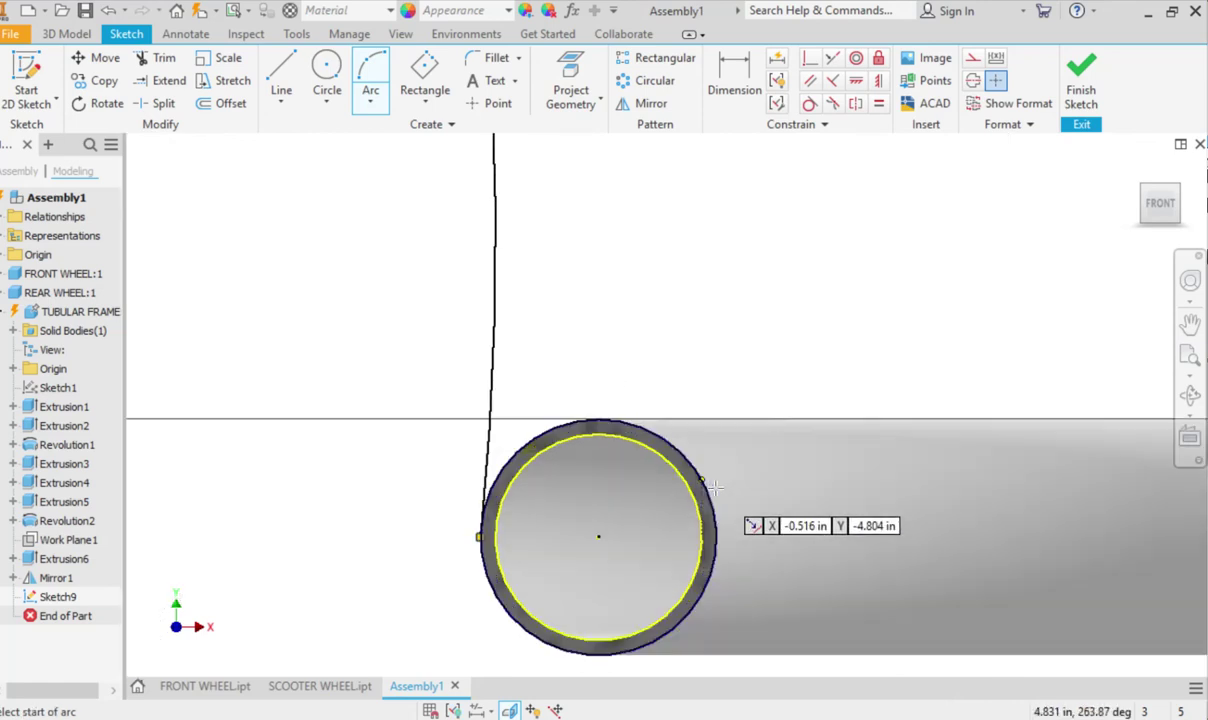
Draw the second arc from the tube-end circle up to the head block.
middle_click_drag(696, 313, 696, 329)
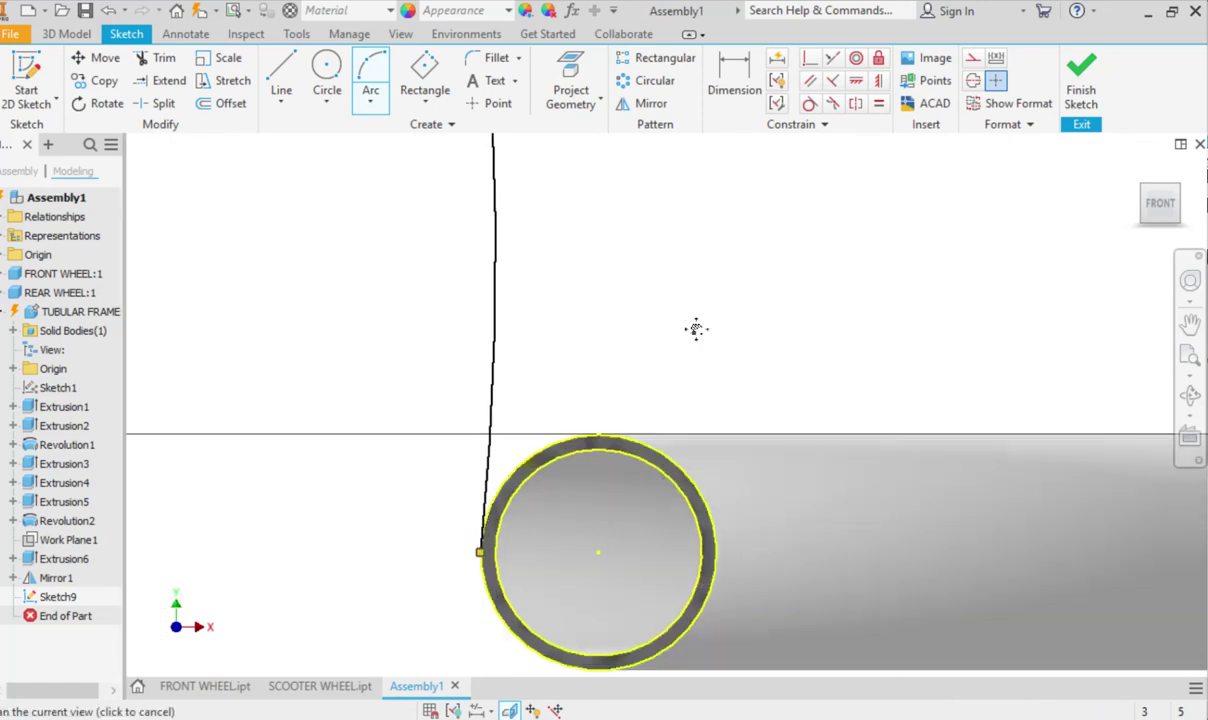
scroll(740, 400, "down", 8)
scroll(663, 394, "down", 1)
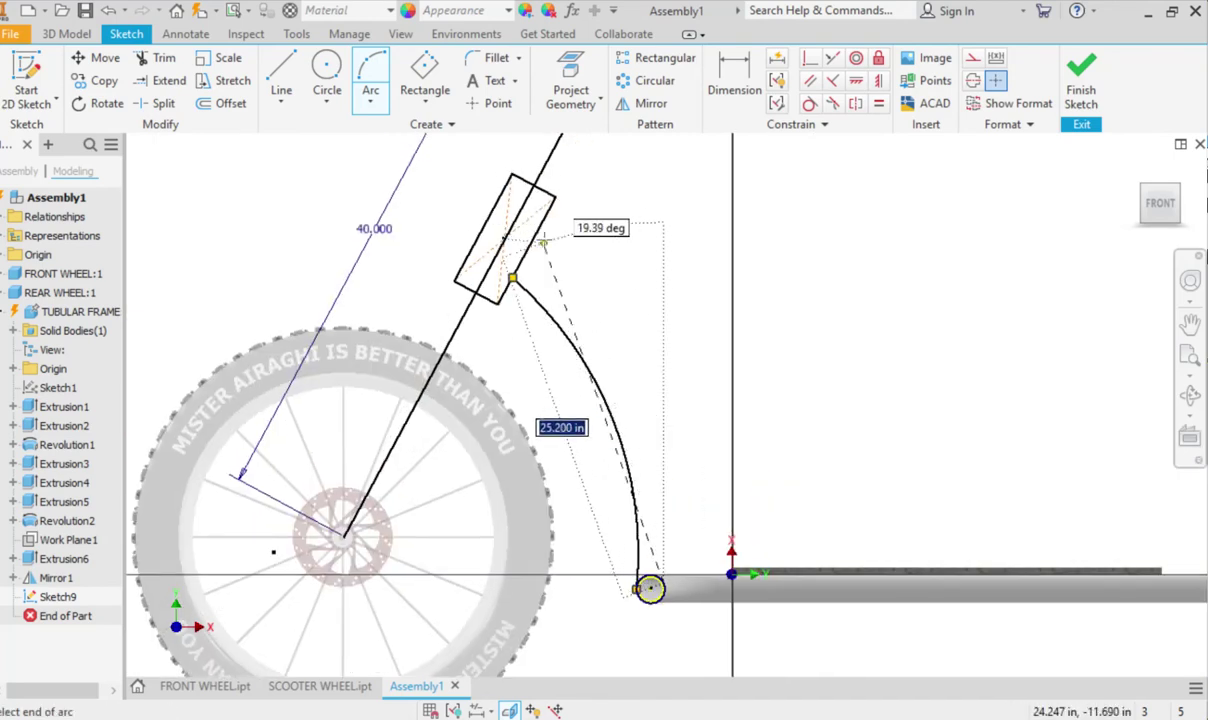
scroll(545, 236, "up", 4)
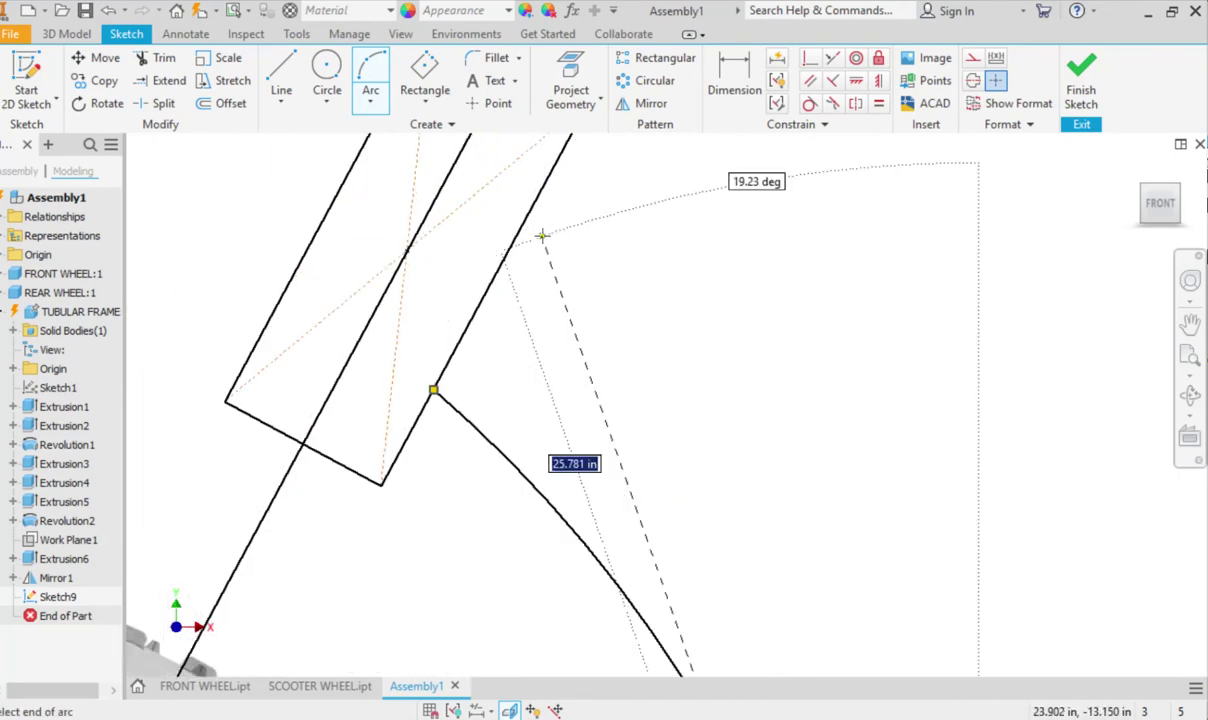
left_click(528, 221)
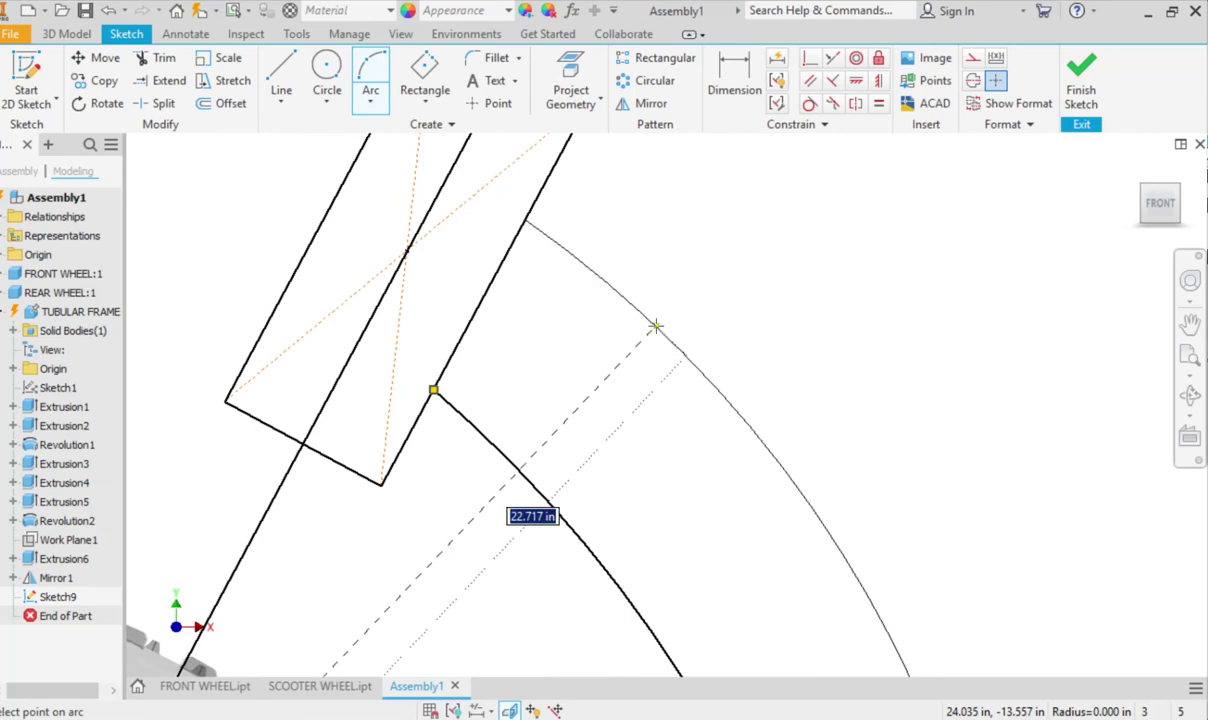
left_click(655, 326)
scroll(755, 291, "down", 5)
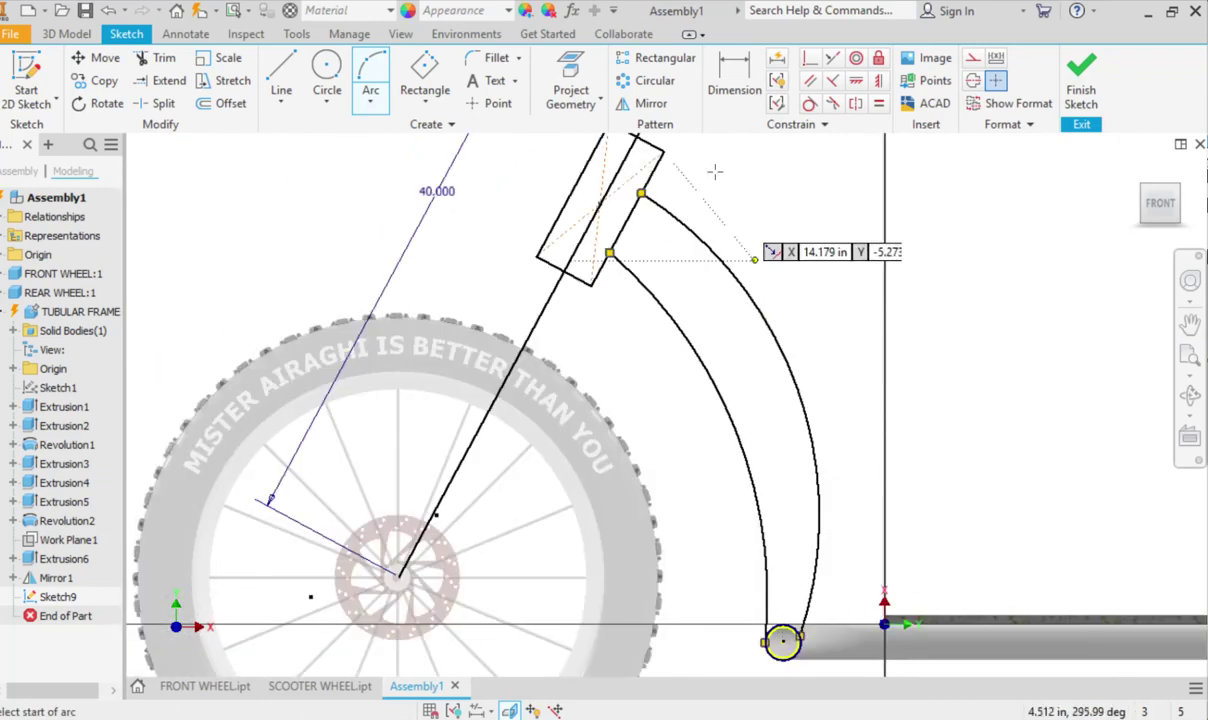
left_click(809, 81)
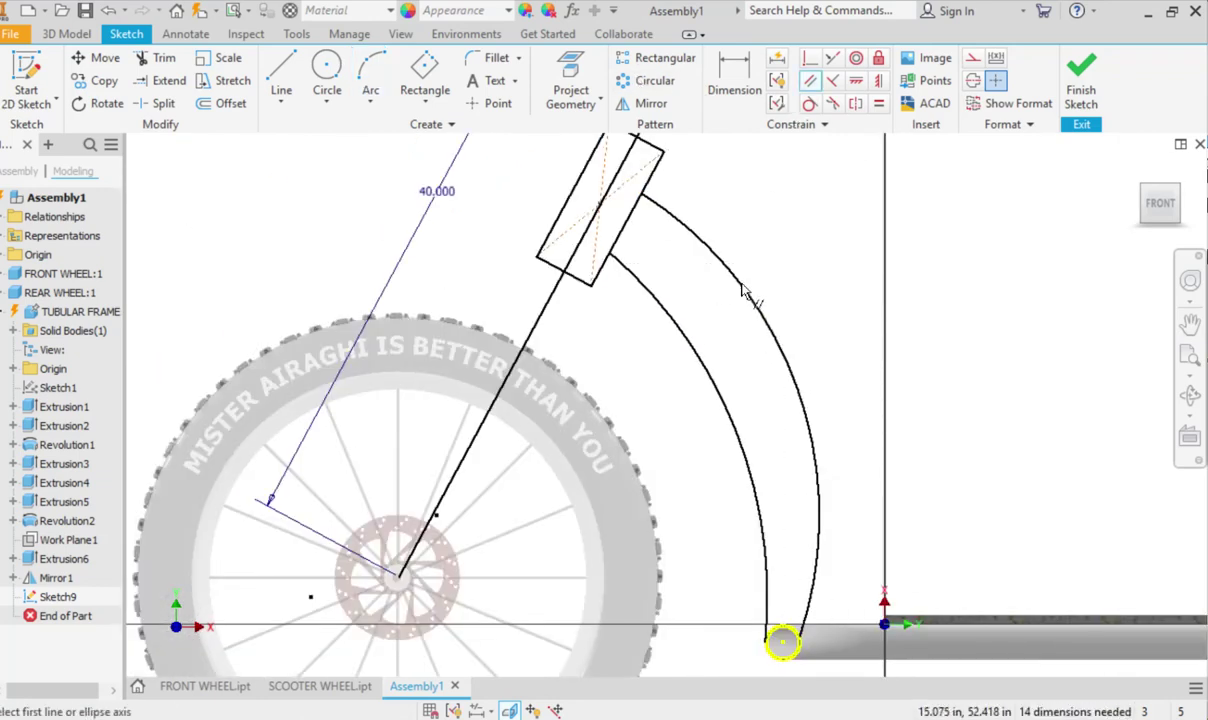
Make the outer and inner steering-arm arcs concentric.
left_click(856, 60)
left_click(727, 272)
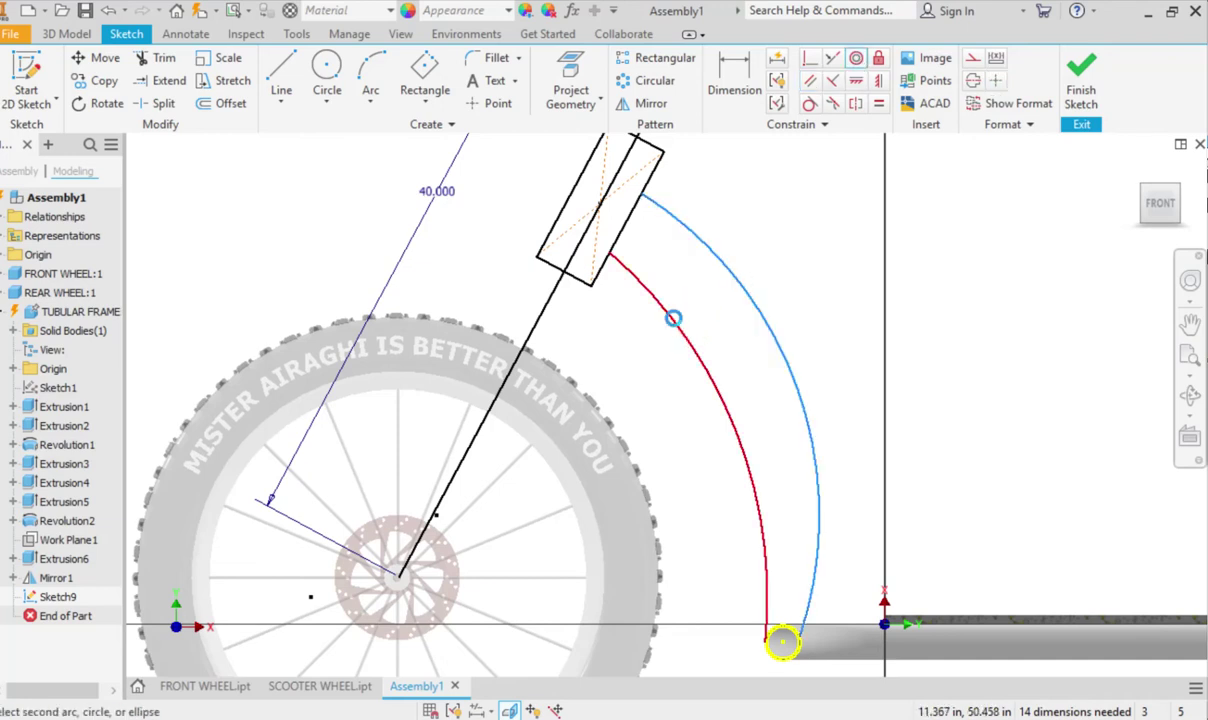
left_click(688, 324)
key("Escape")
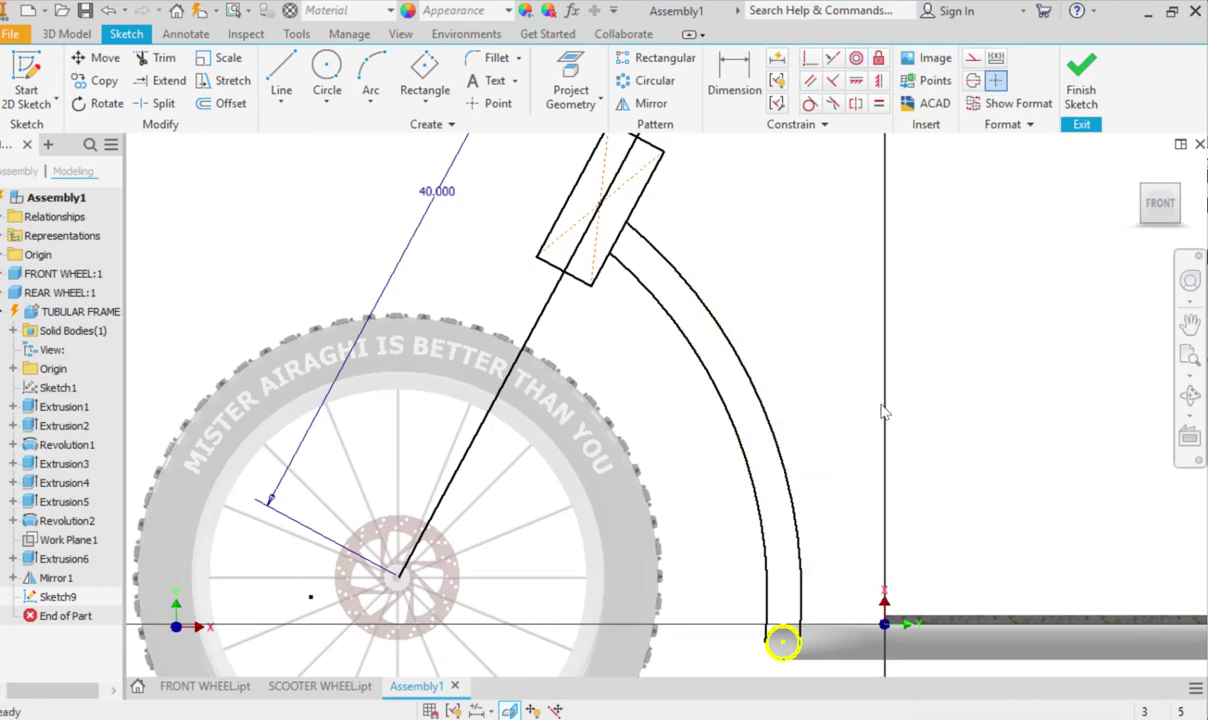
scroll(828, 340, "down", 3)
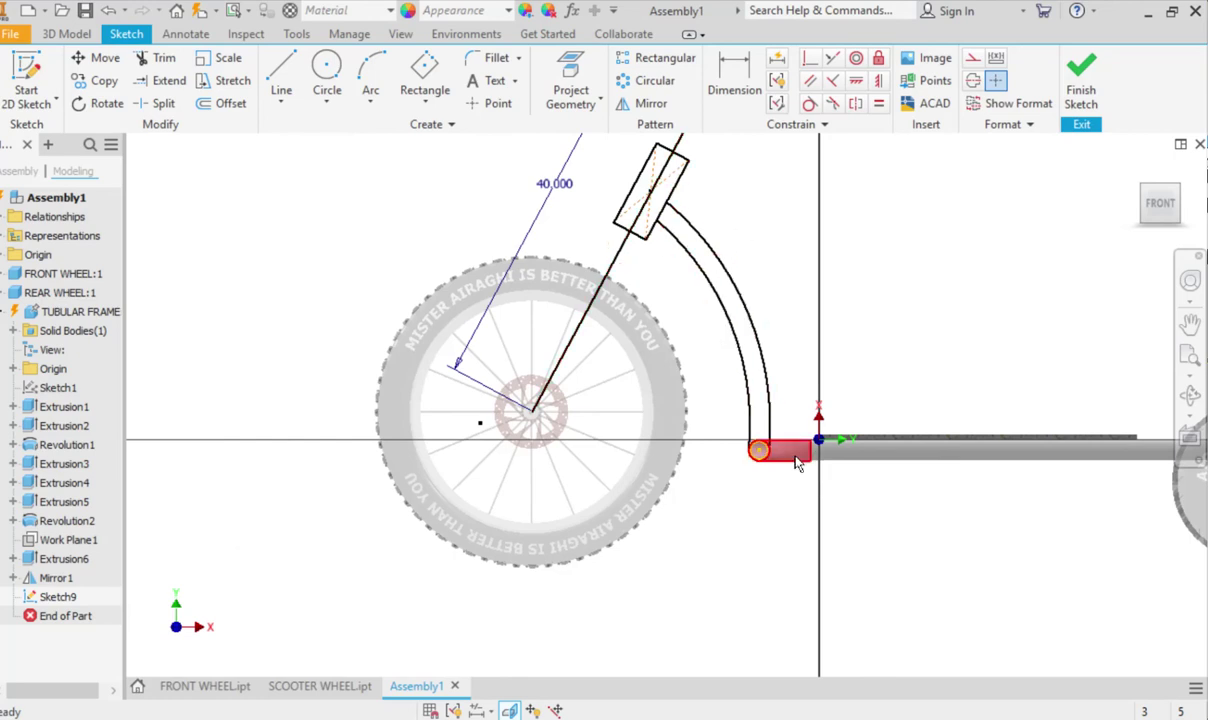
scroll(776, 432, "up", 2)
scroll(770, 441, "down", 2)
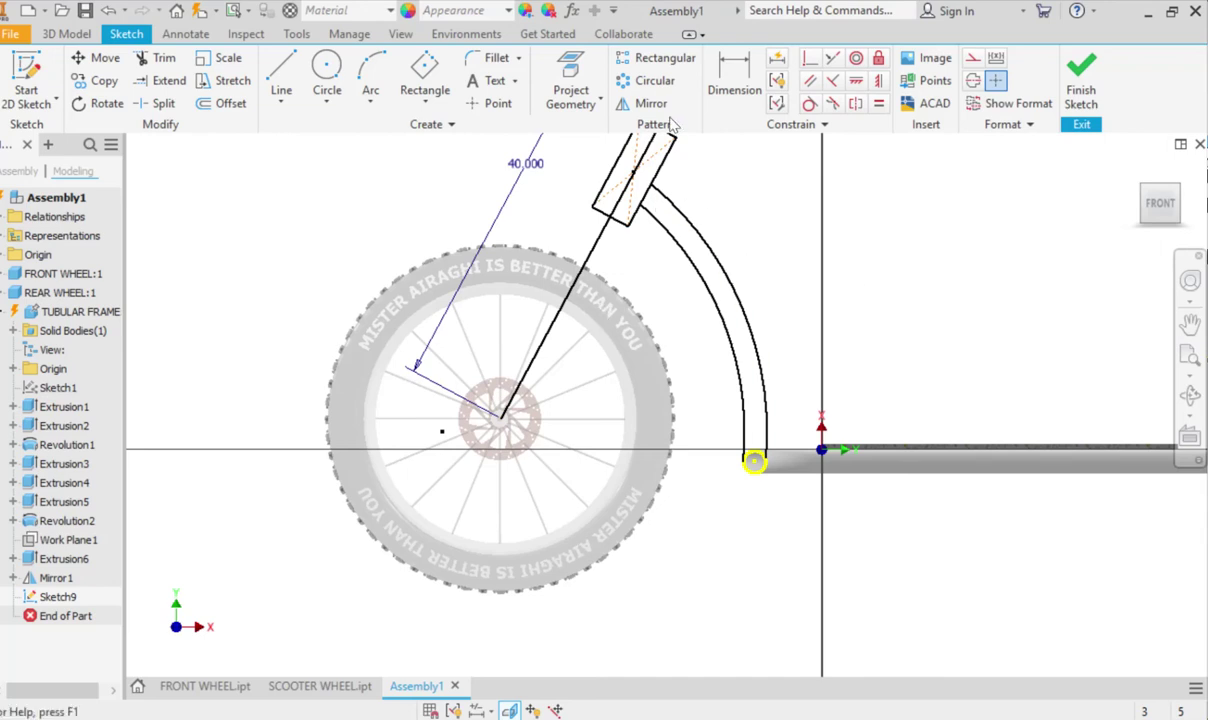
Recentre on the wheel and arm, then begin an arc at the fork top and cancel it.
middle_click_drag(863, 368, 754, 395)
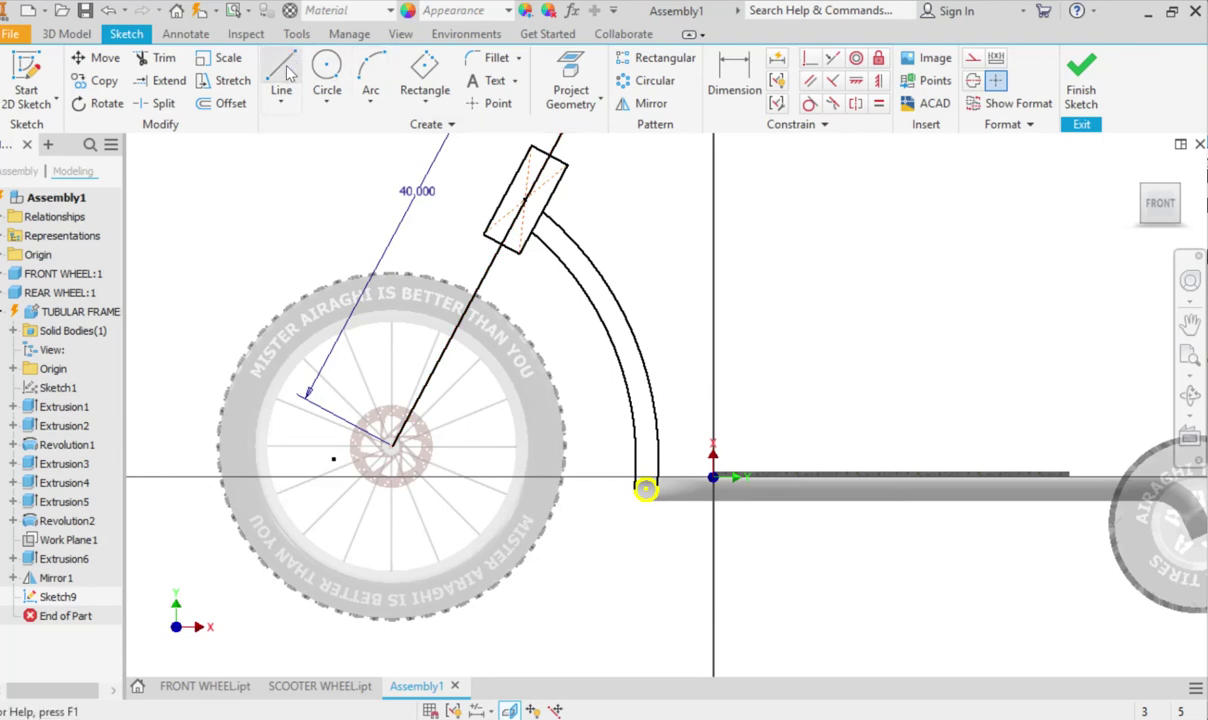
left_click(370, 72)
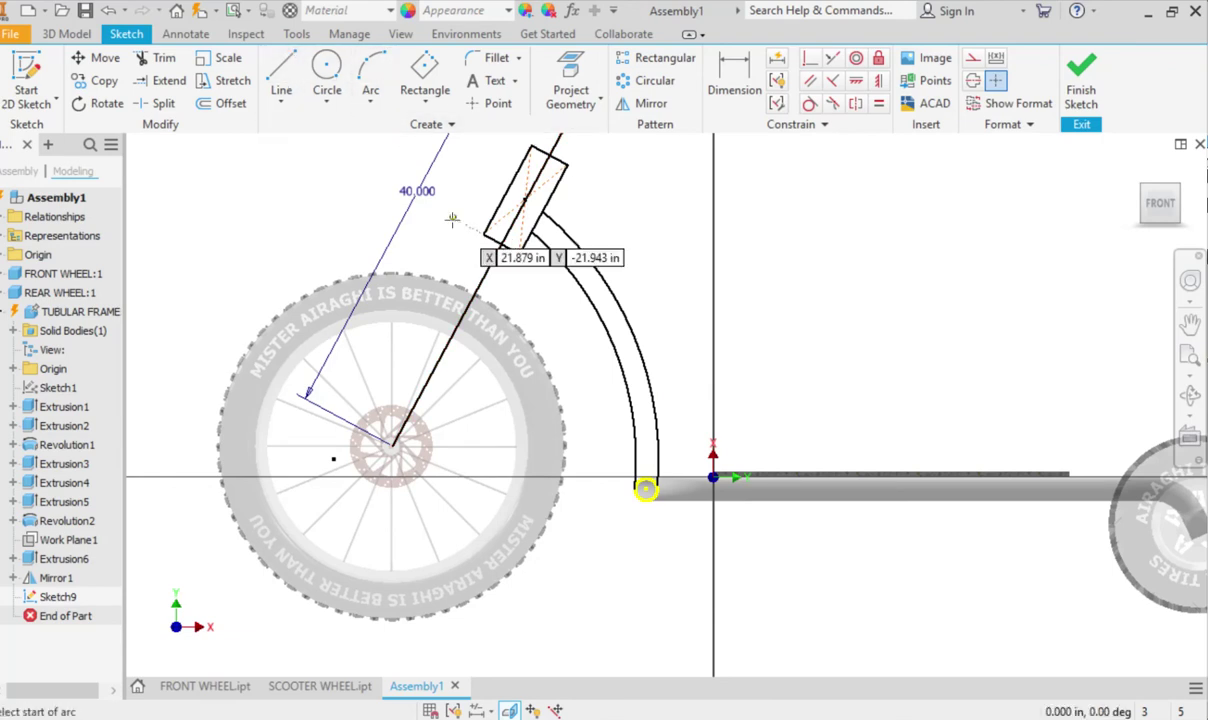
left_click(528, 233)
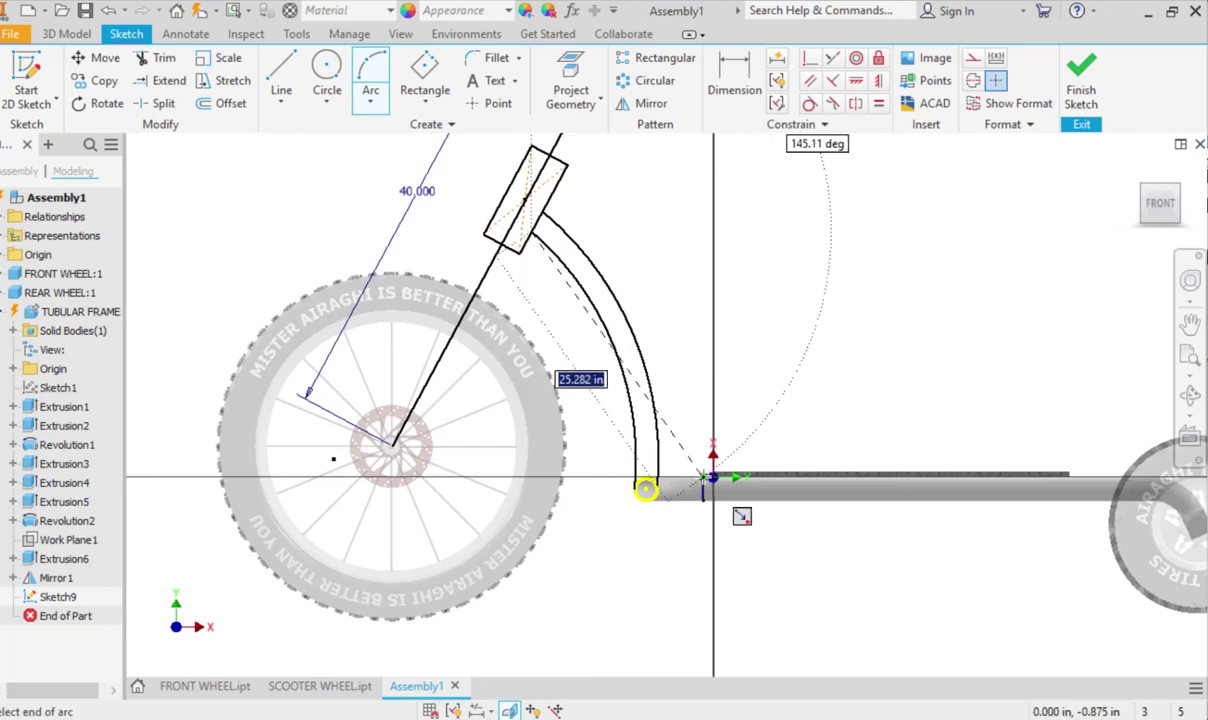
key("Escape")
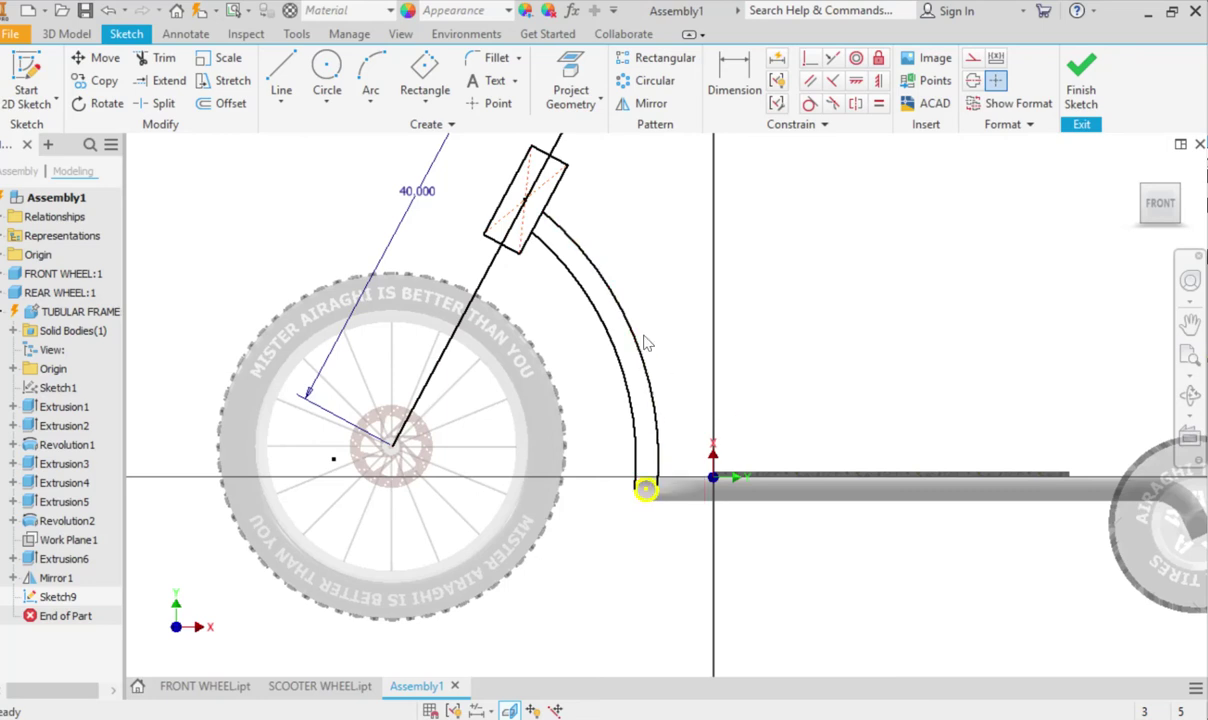
Make both sides of the steering arm tangent to the tube's end circle.
scroll(648, 470, "up", 5)
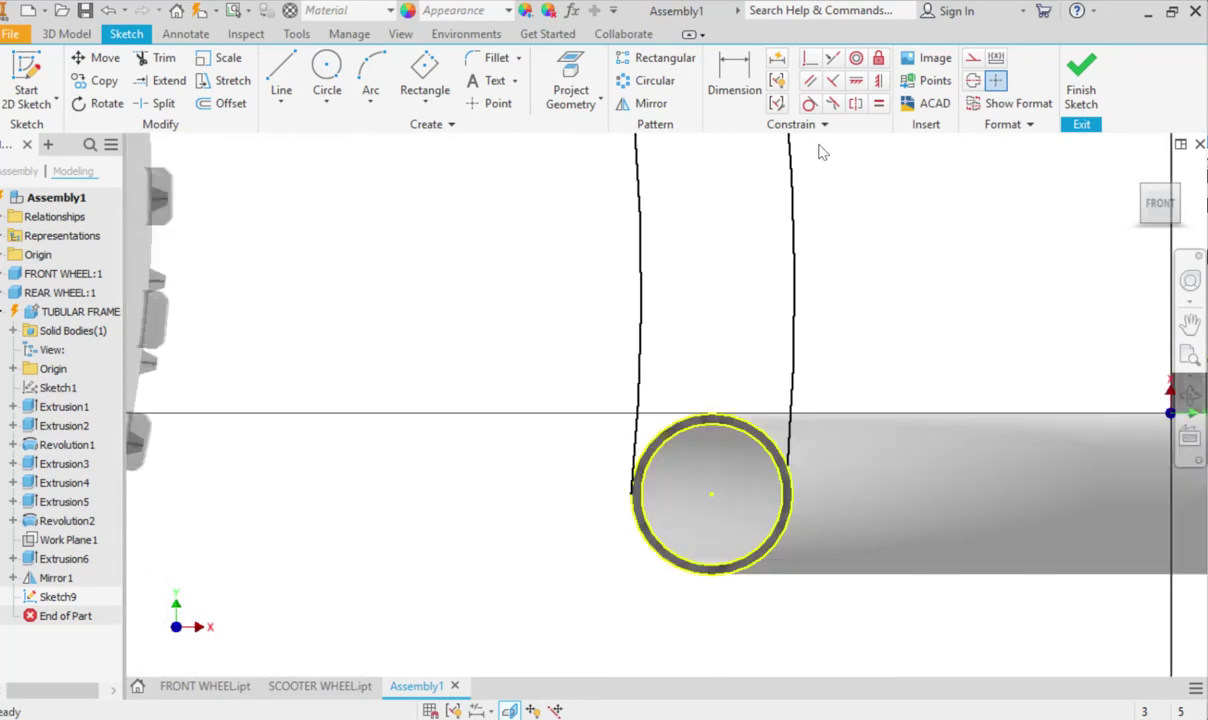
left_click(810, 103)
left_click(638, 415)
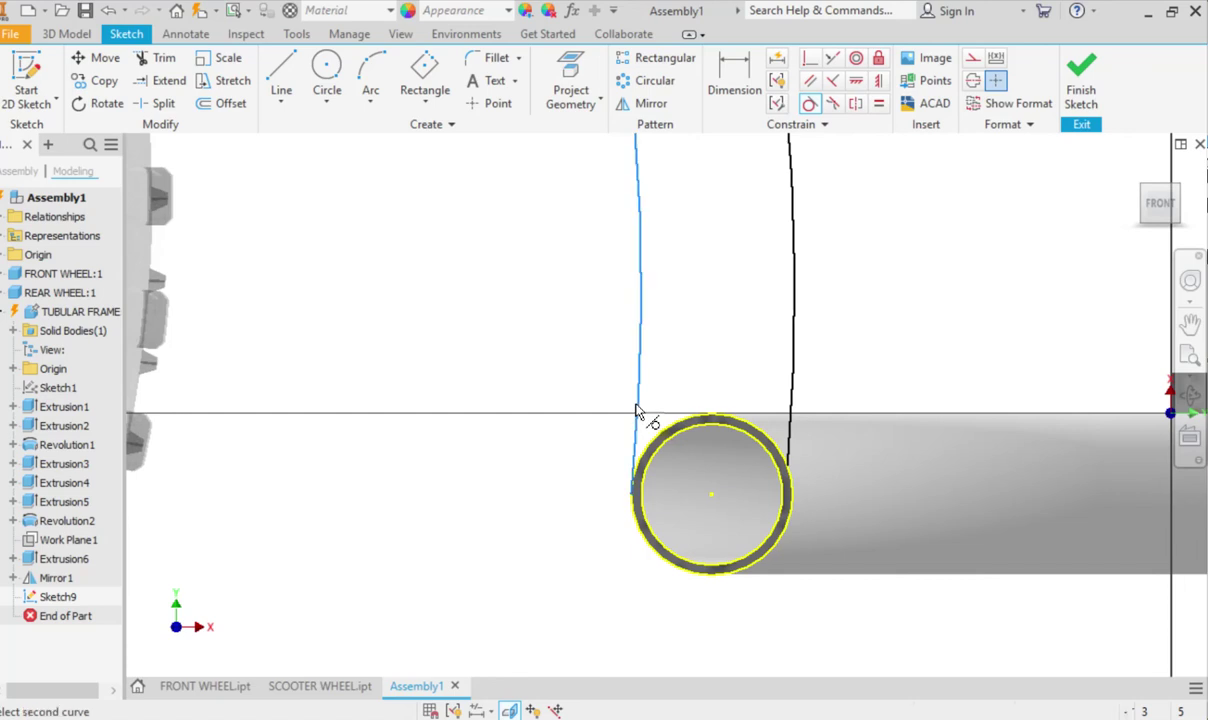
left_click(650, 455)
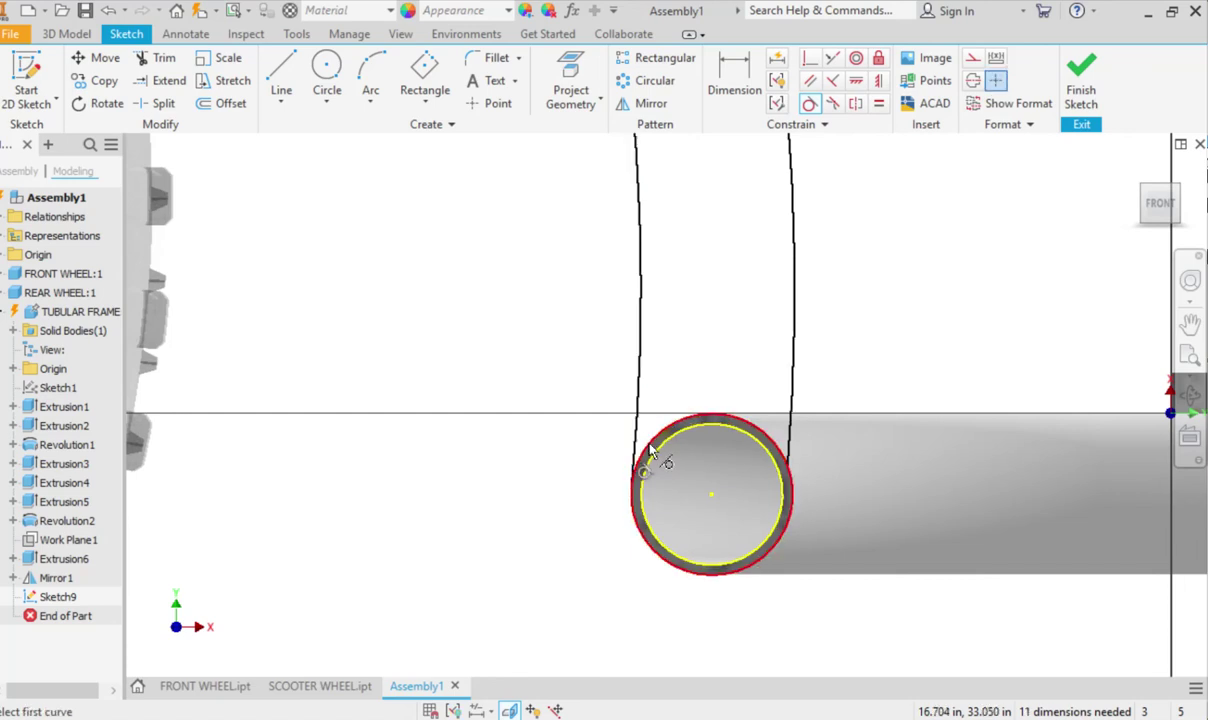
left_click(784, 432)
left_click(773, 436)
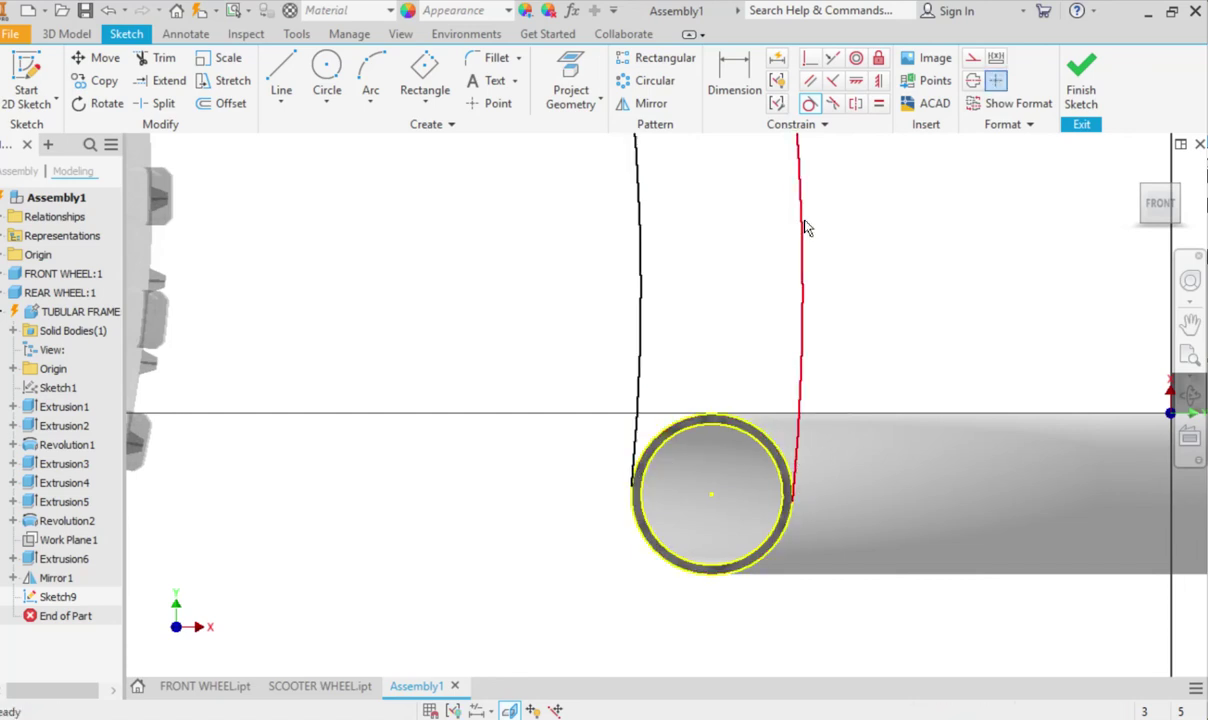
scroll(687, 359, "down", 3)
scroll(687, 359, "up", 4)
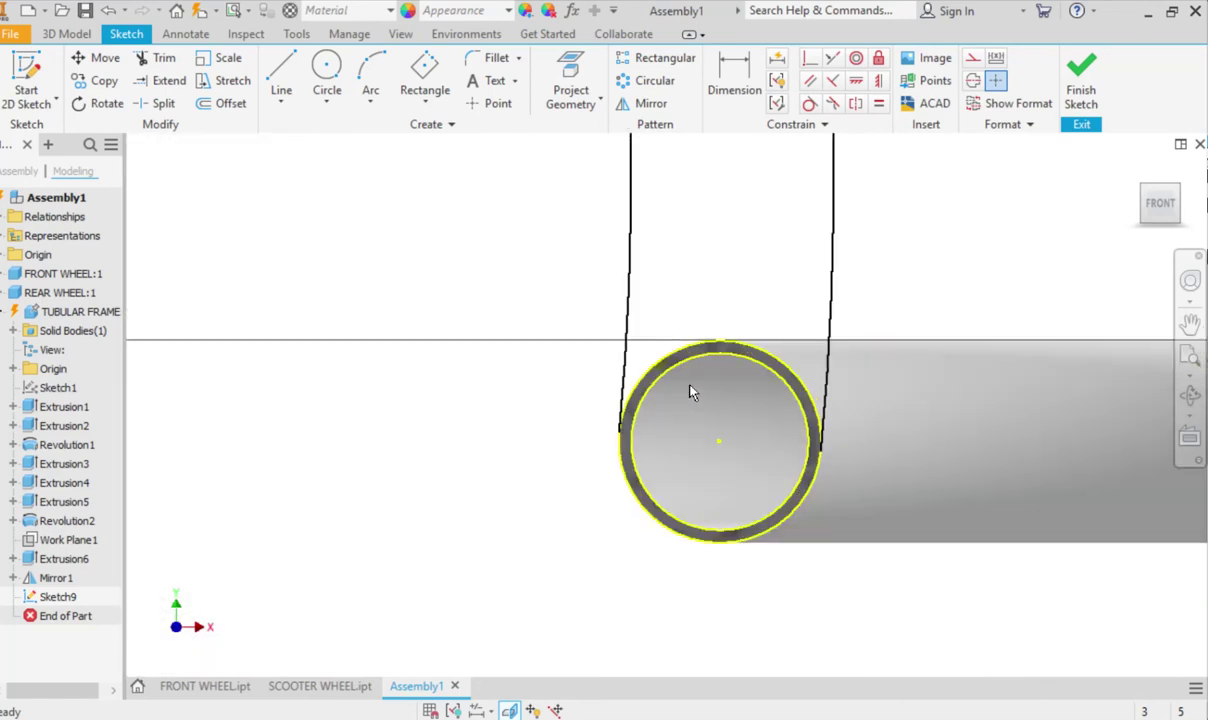
scroll(687, 385, "down", 2)
scroll(566, 550, "up", 6)
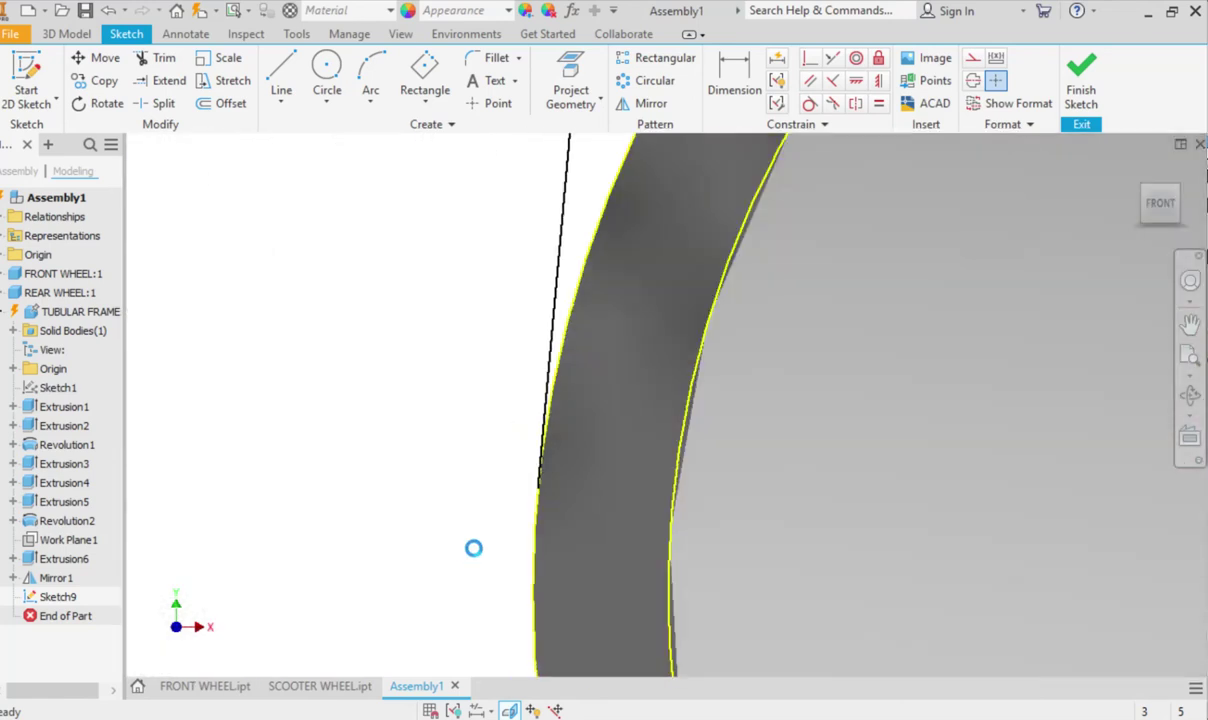
scroll(736, 468, "down", 5)
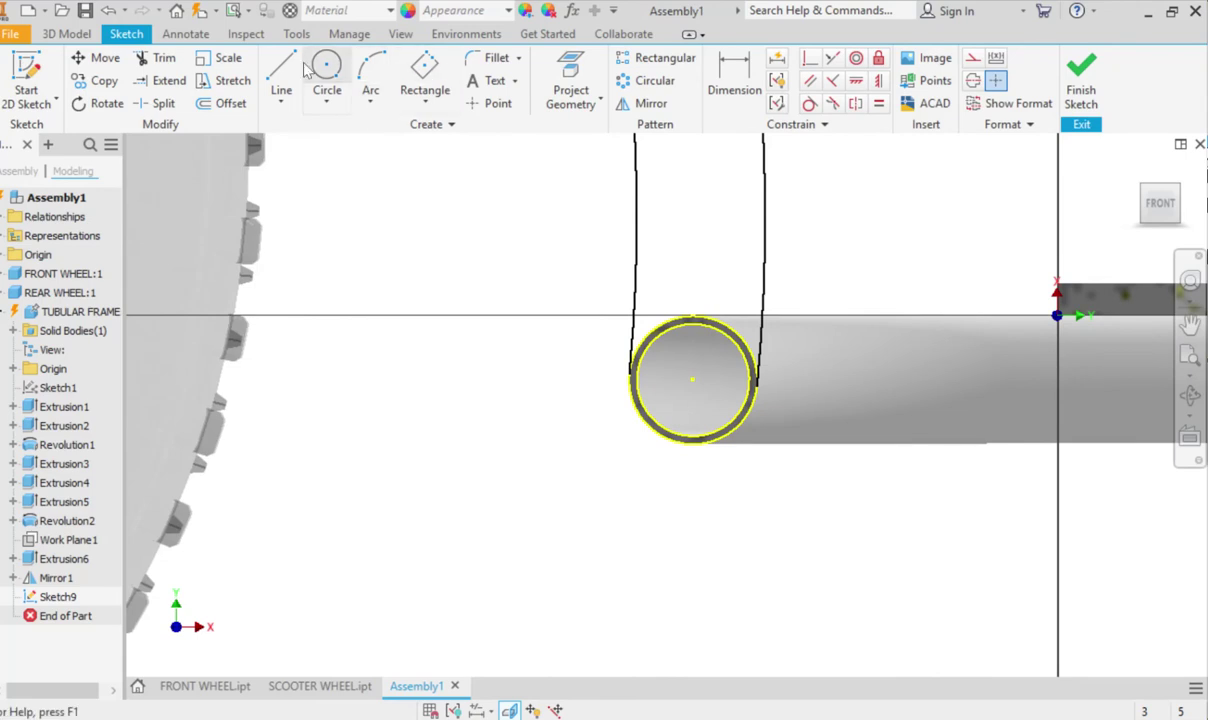
Draw a three-point arc around the bottom of the frame tube's end.
left_click(370, 72)
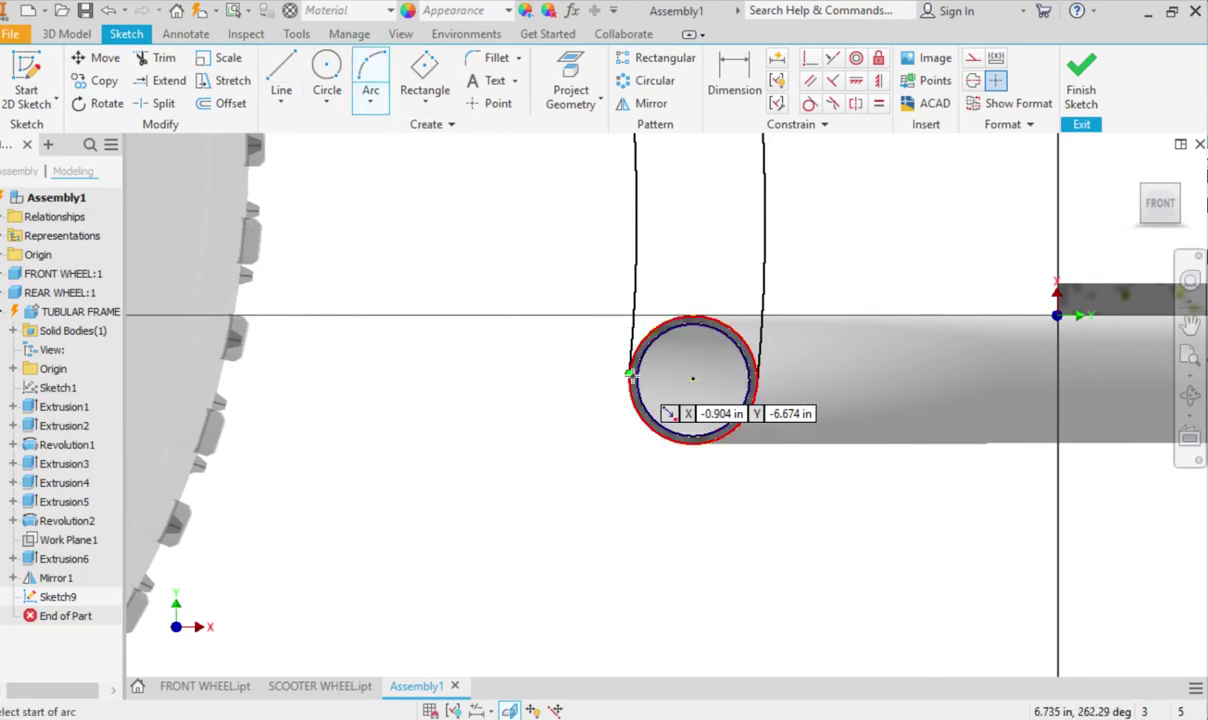
left_click(632, 375)
left_click(757, 383)
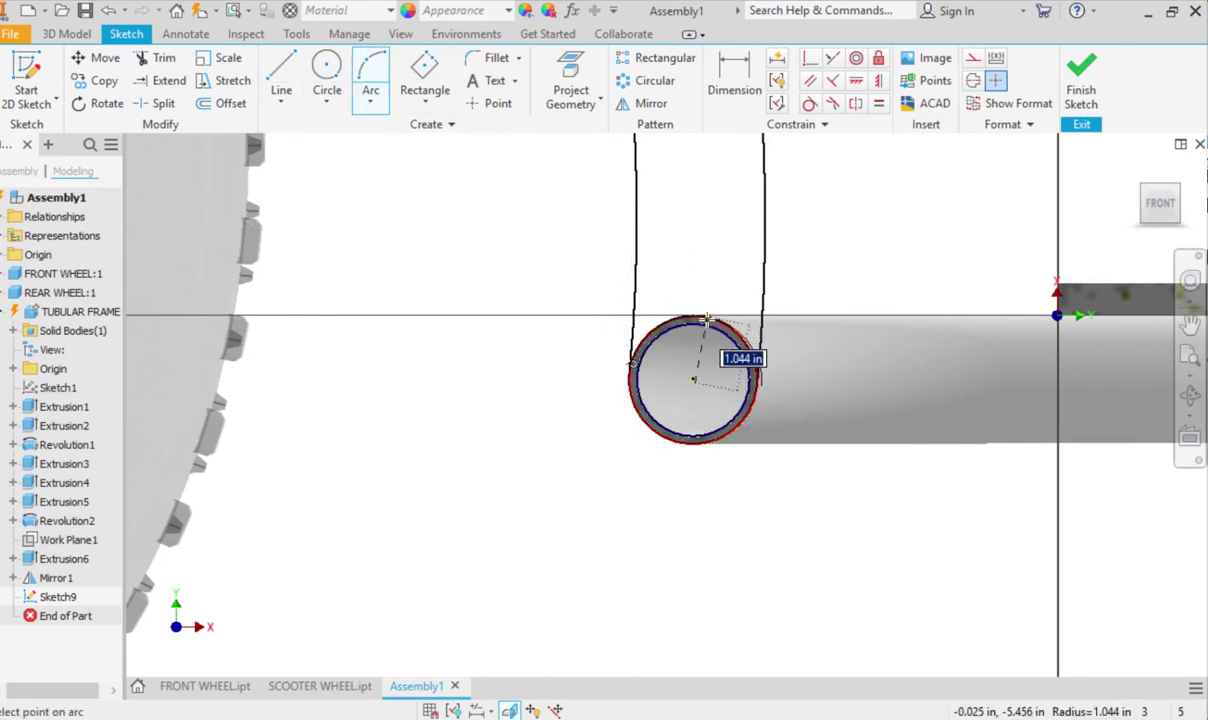
left_click(735, 335)
key("Escape")
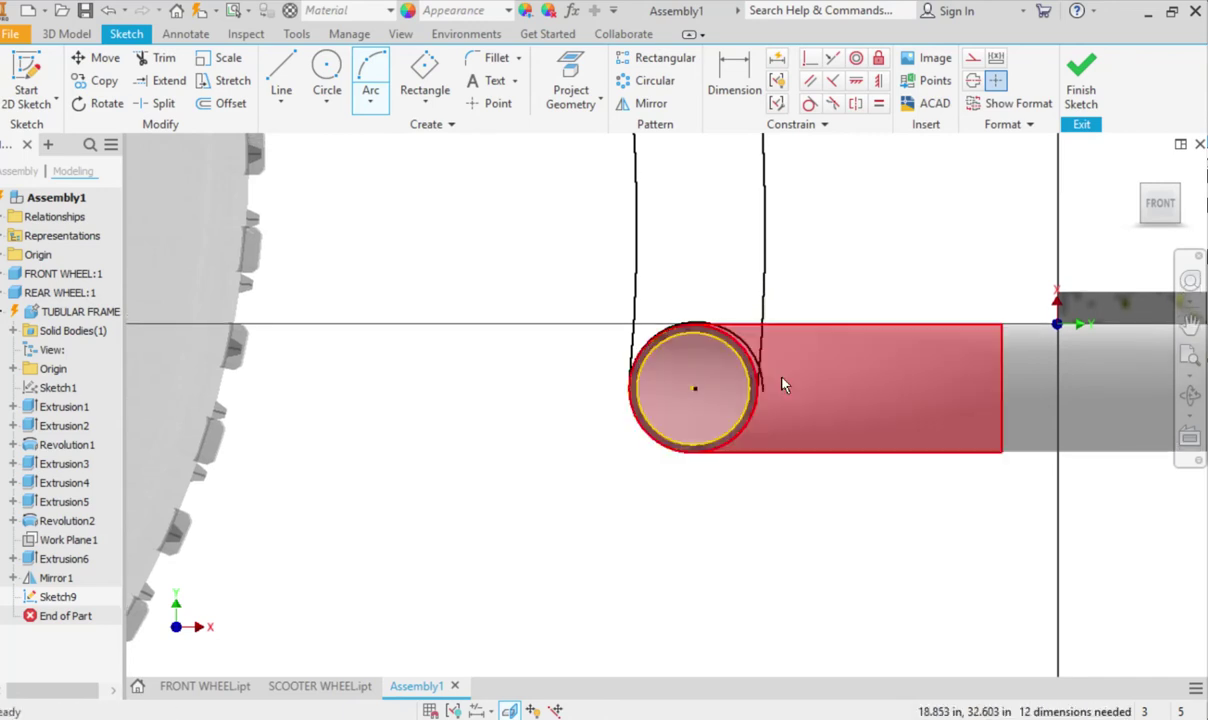
scroll(780, 375, "up", 5)
Make the arc's loose endpoint coincident with the tube circle.
left_click(810, 58)
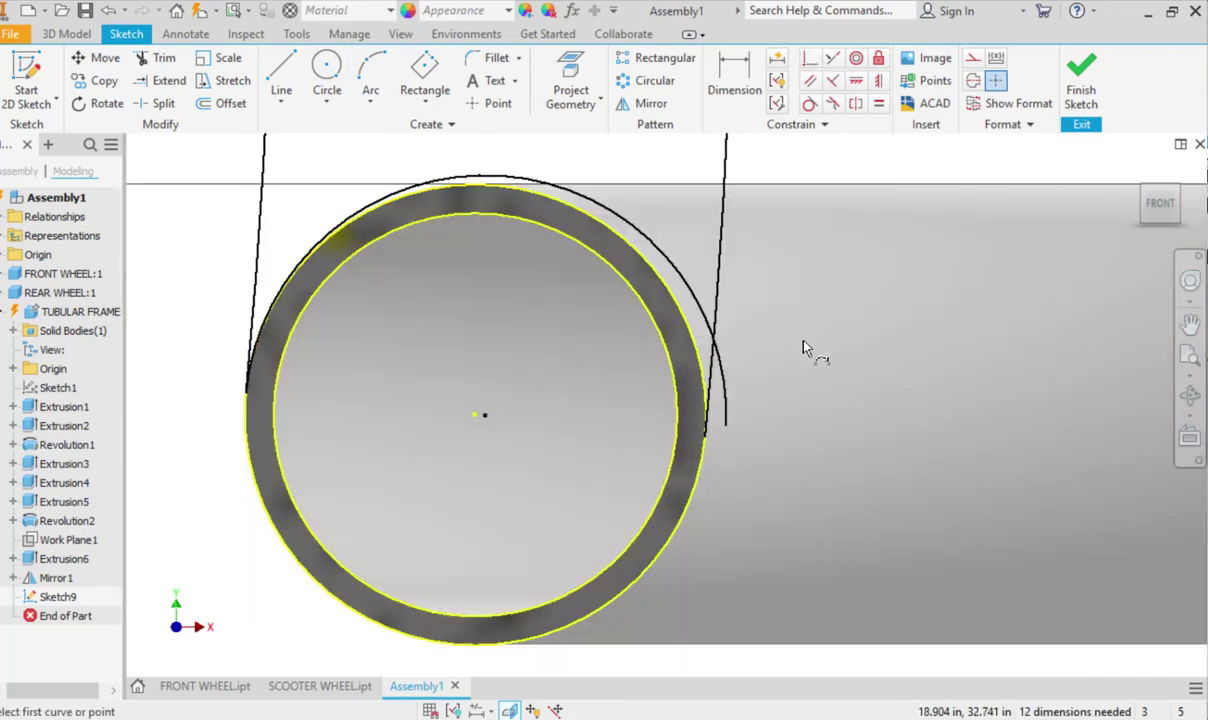
left_click(727, 424)
left_click(705, 436)
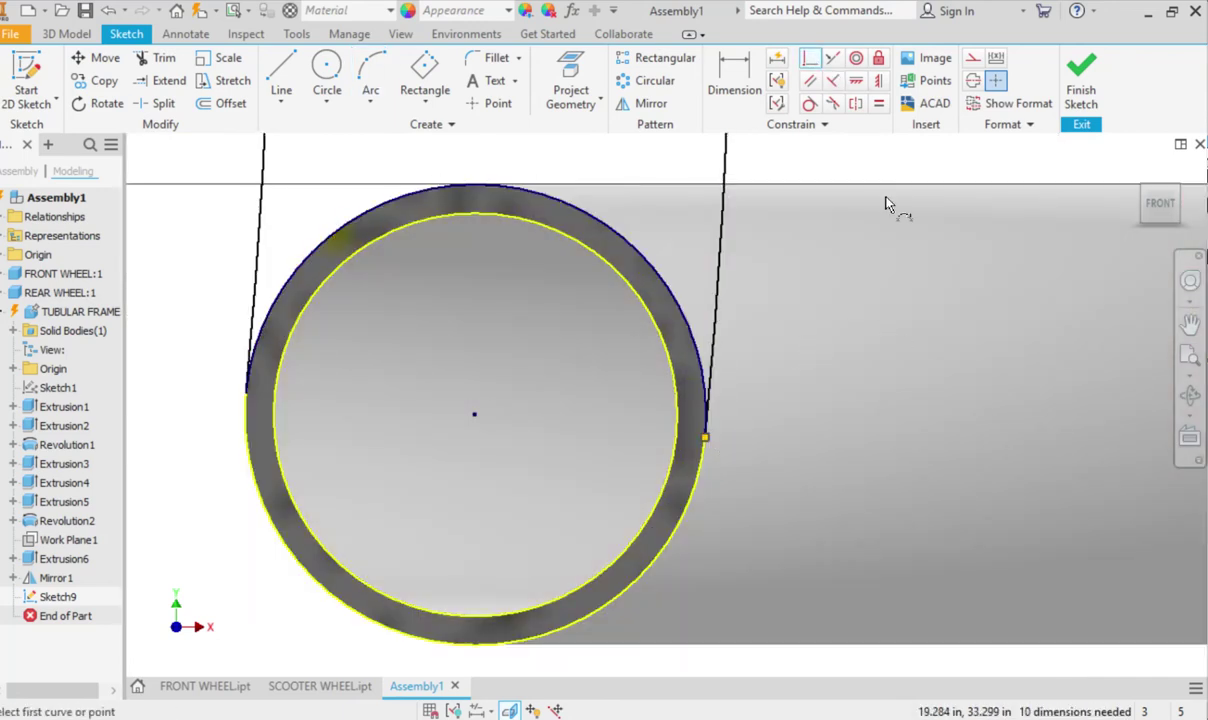
key("Escape")
scroll(565, 345, "down", 8)
middle_click_drag(575, 330, 675, 612)
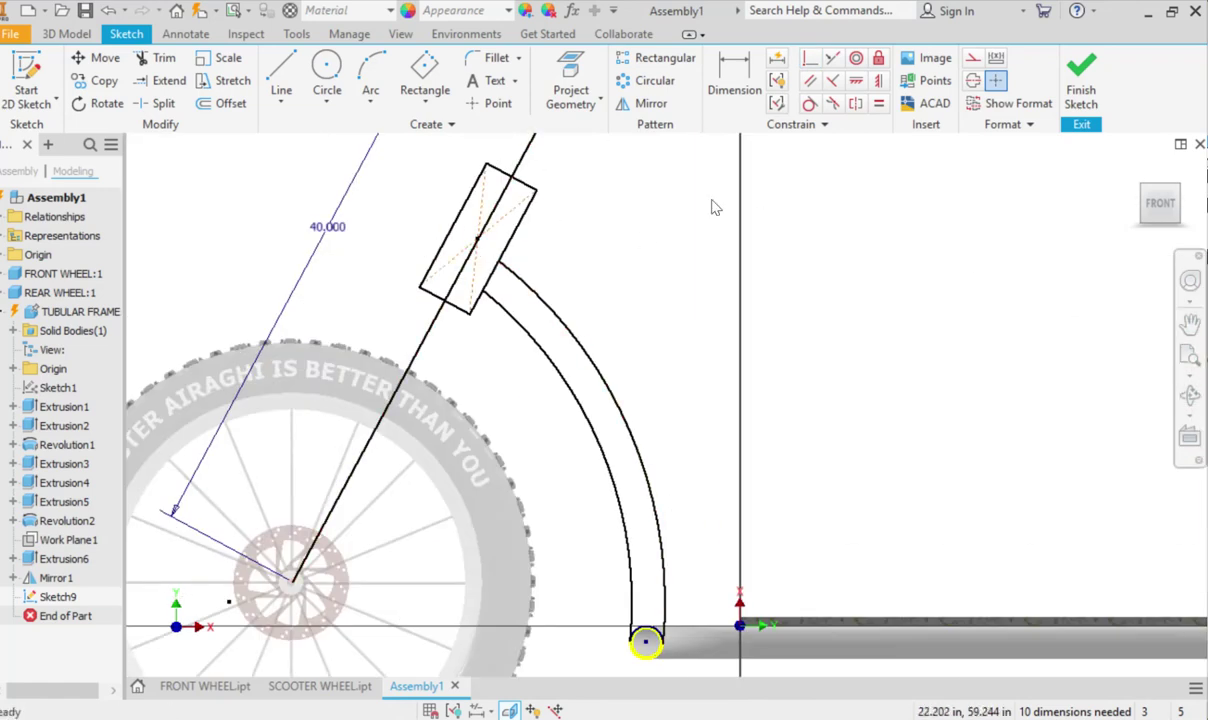
Finish the fork sketch, try a symmetric 3 in extrusion of head and arm profiles, then cancel it.
left_click(1081, 85)
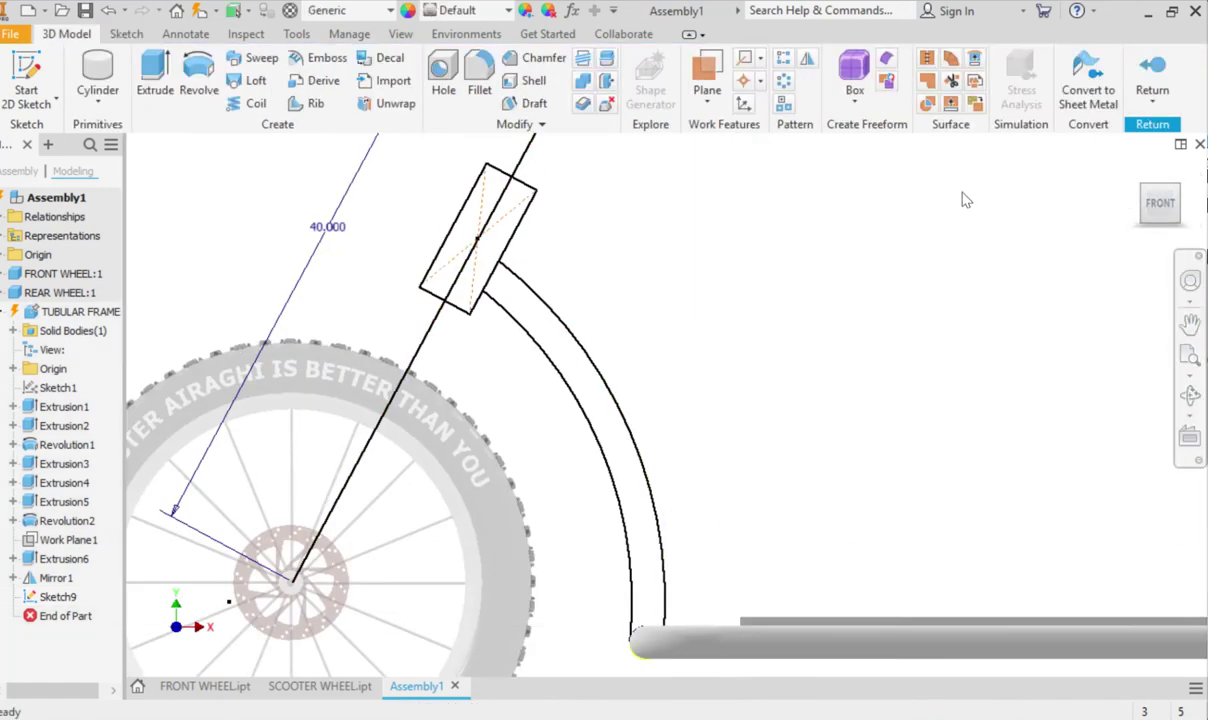
key("e")
left_click(452, 250)
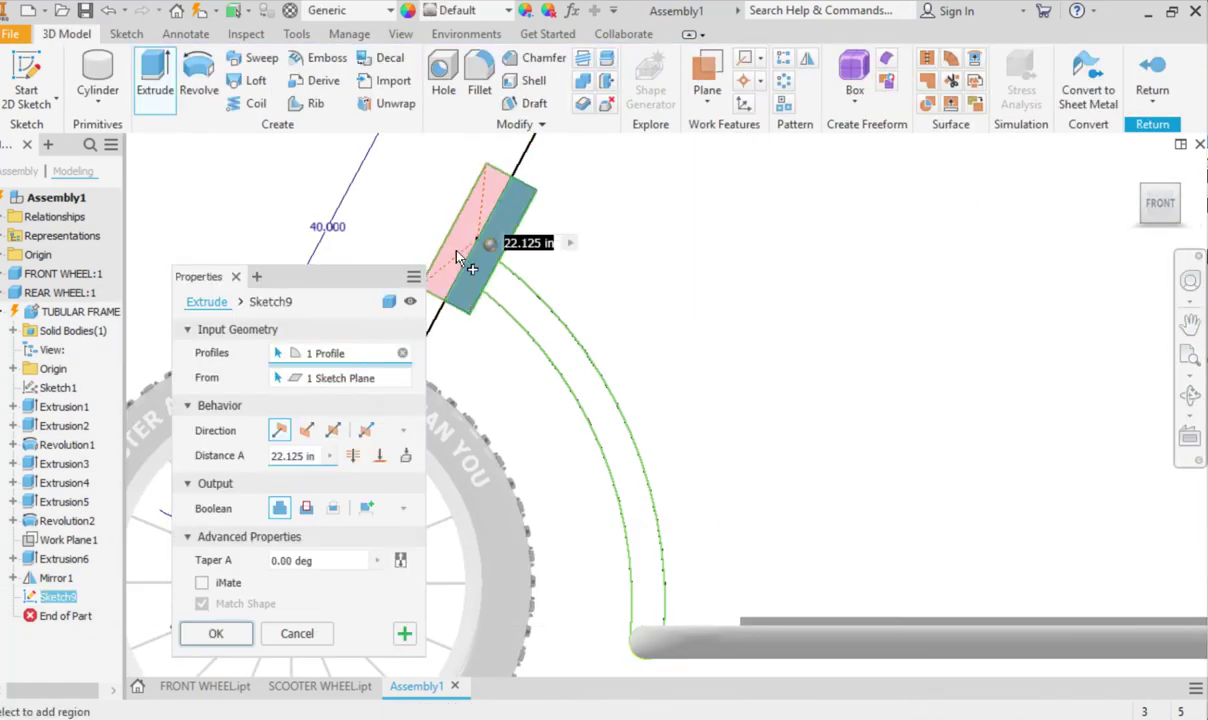
left_click(494, 258)
middle_click_drag(697, 214, 430, 372, "shift")
left_click(333, 431)
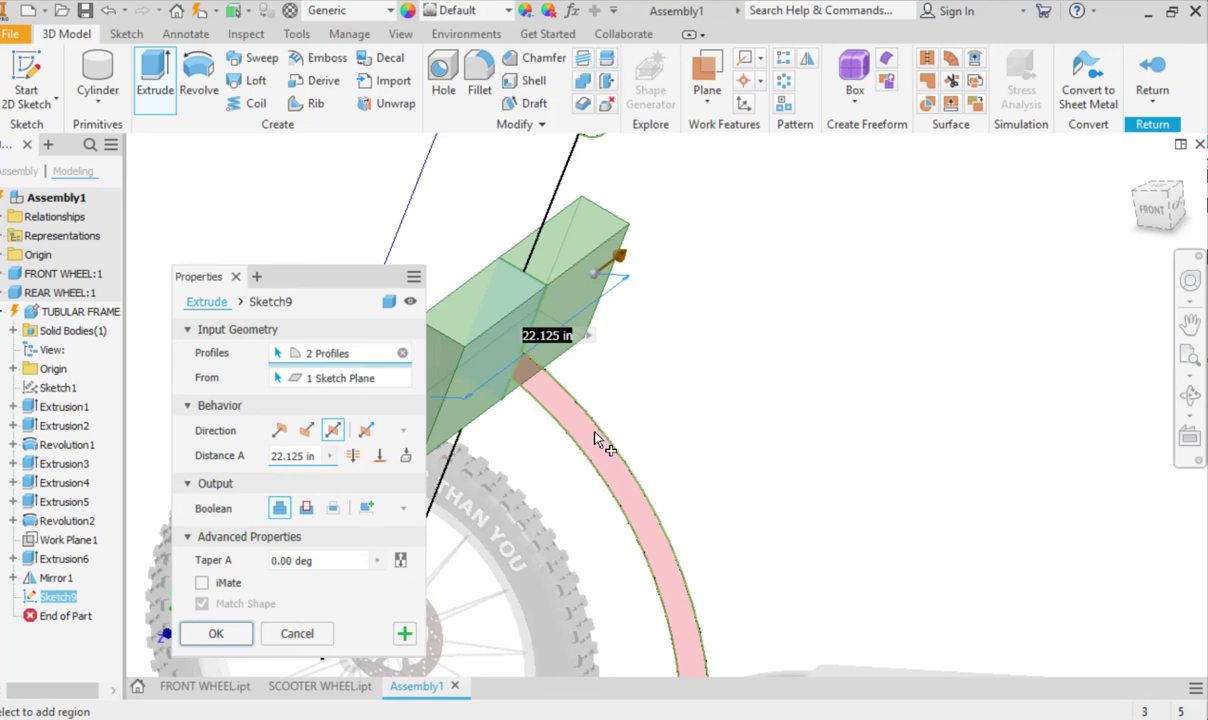
left_click(552, 412)
middle_click_drag(815, 505, 870, 207)
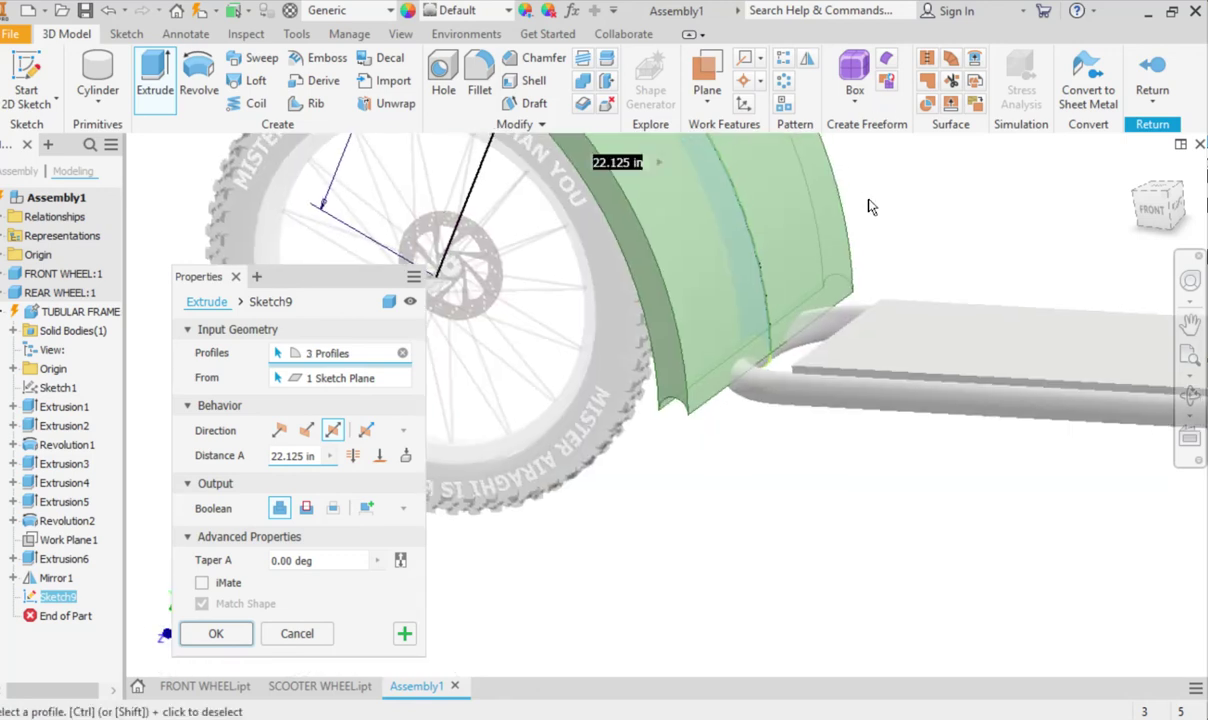
scroll(870, 301, "down", 3)
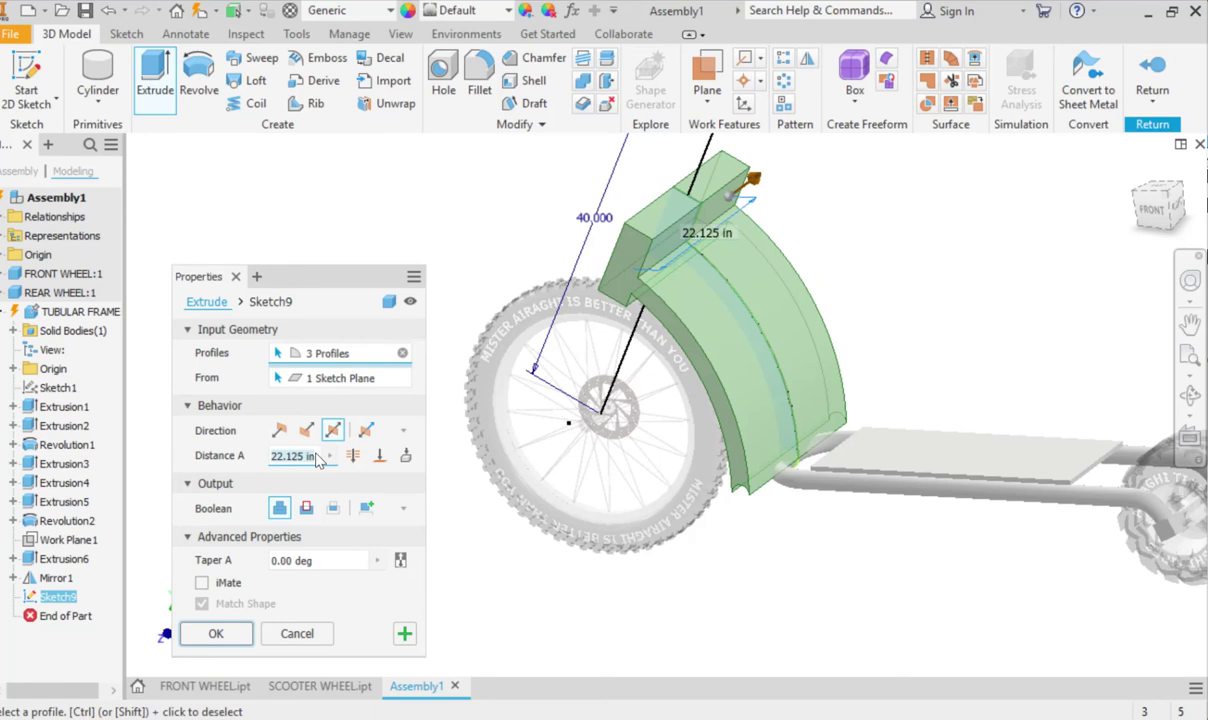
type("3")
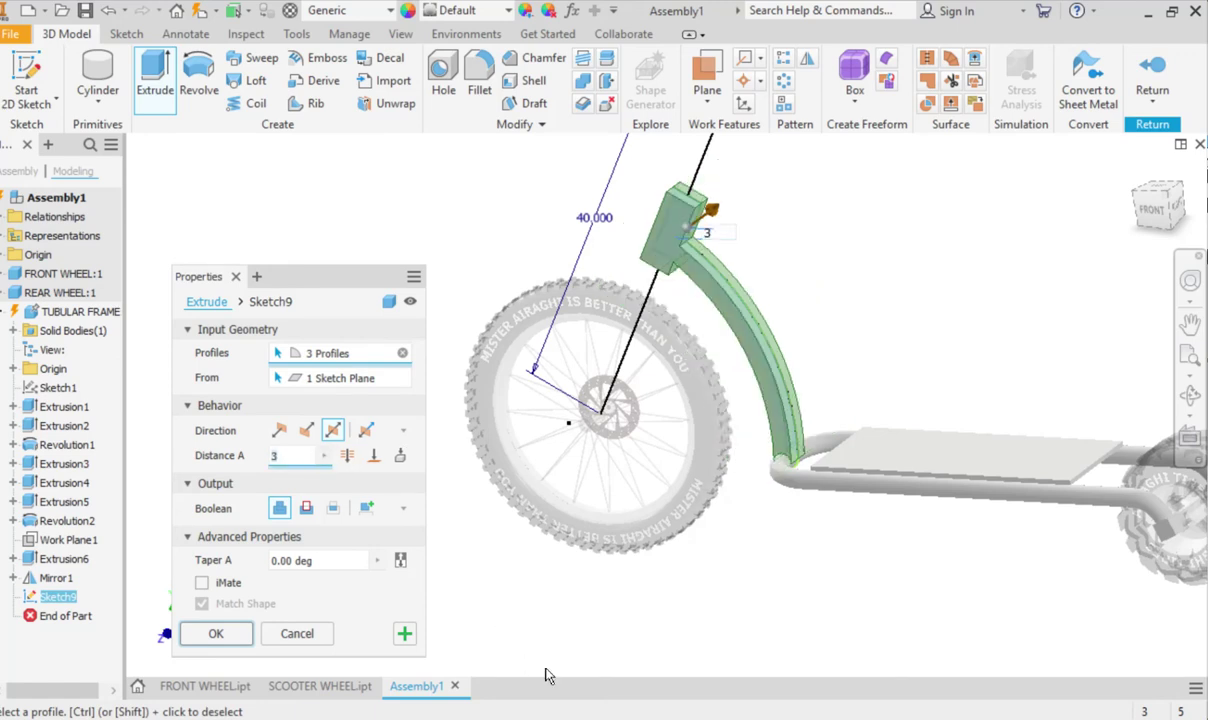
key("Escape")
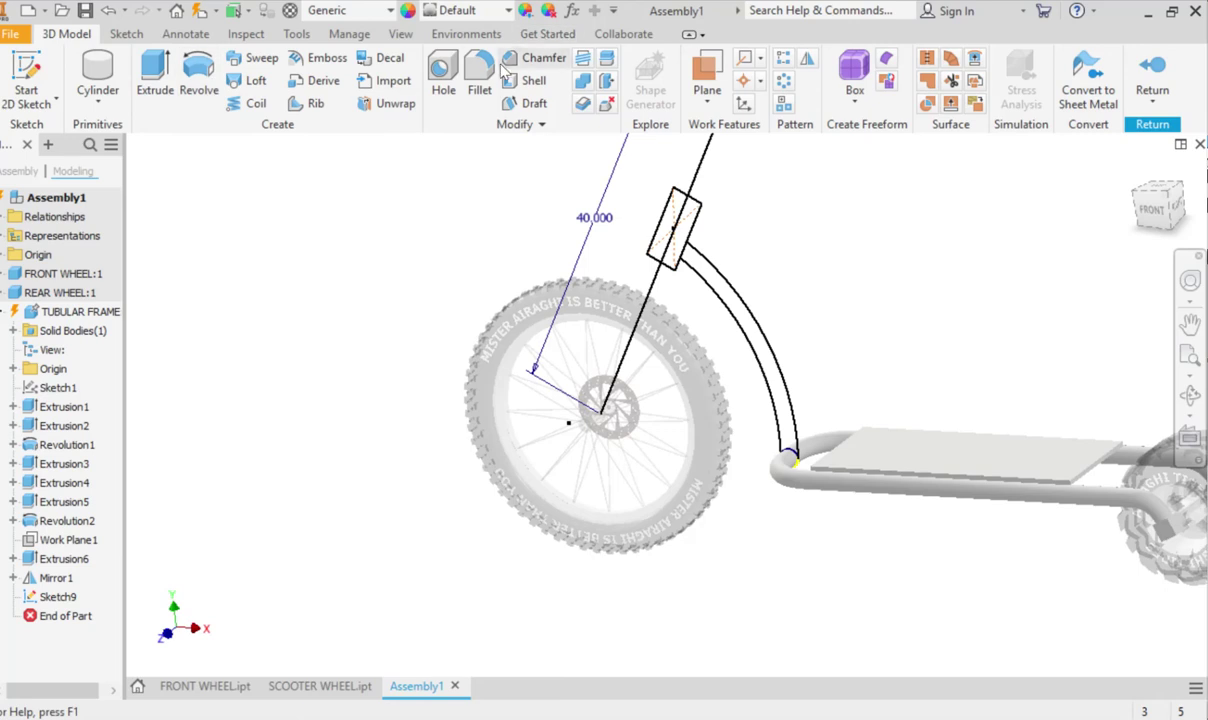
Extrude both halves of the head rectangle 3 in to create Extrusion7.
left_click(155, 82)
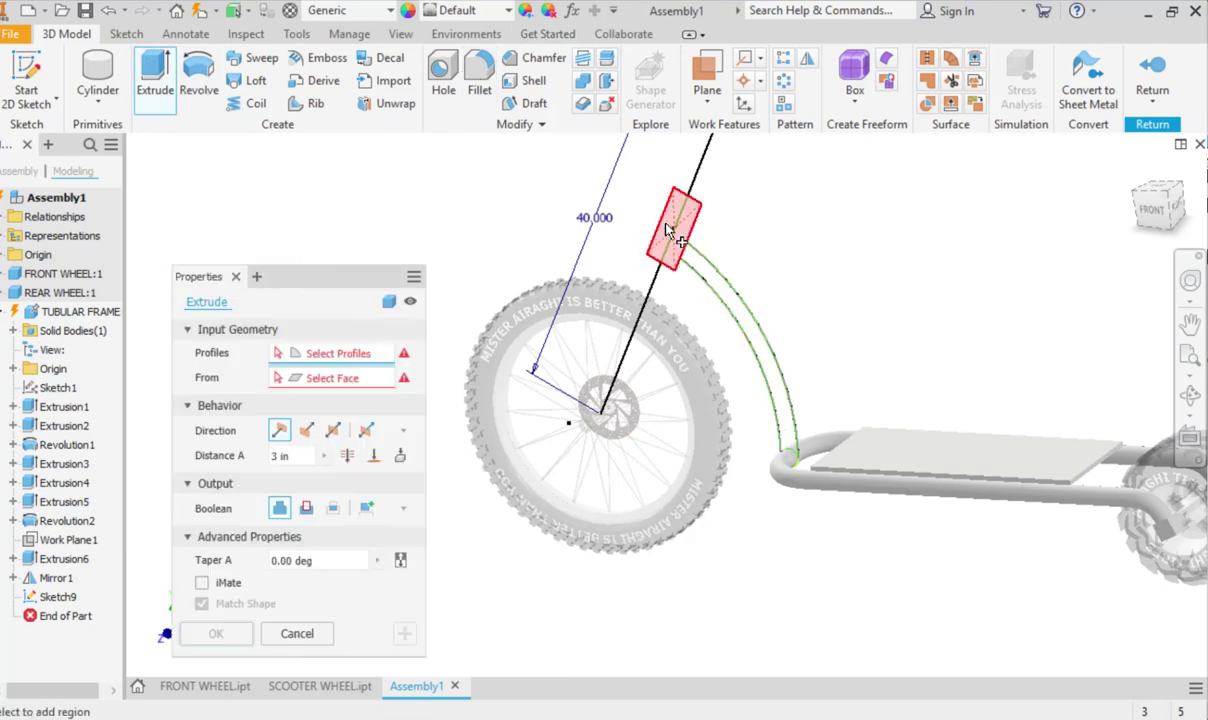
left_click(668, 230)
left_click(684, 212)
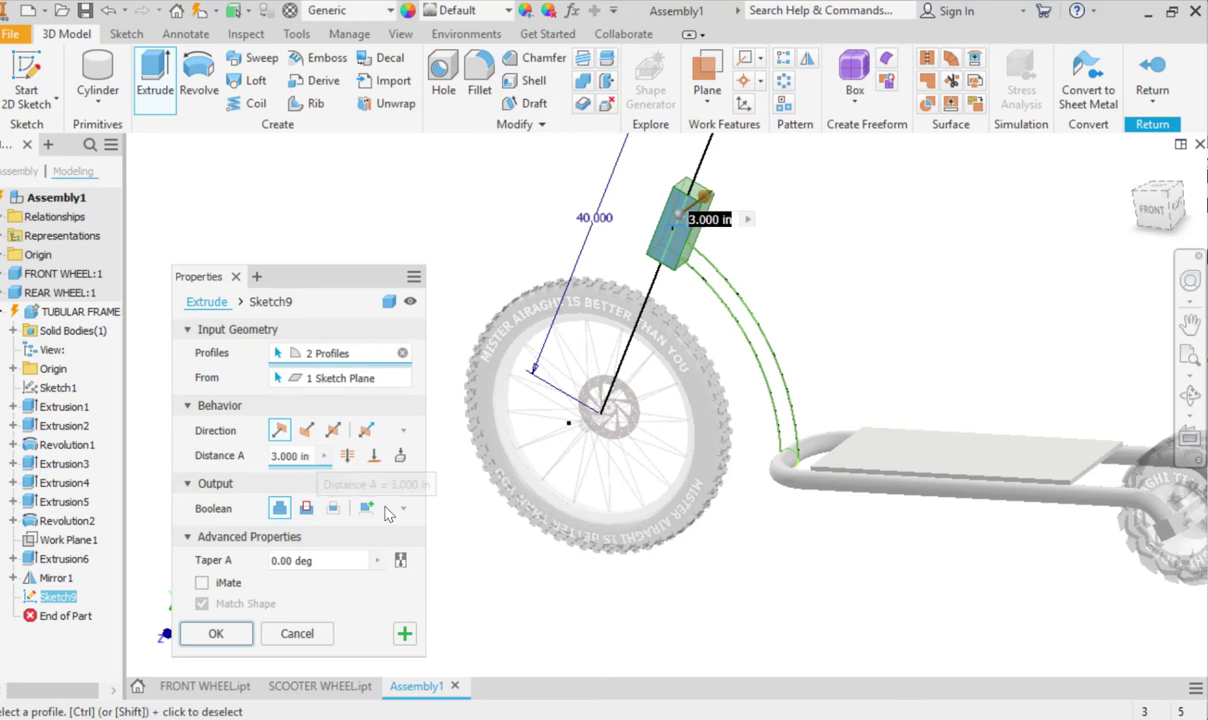
left_click(213, 633)
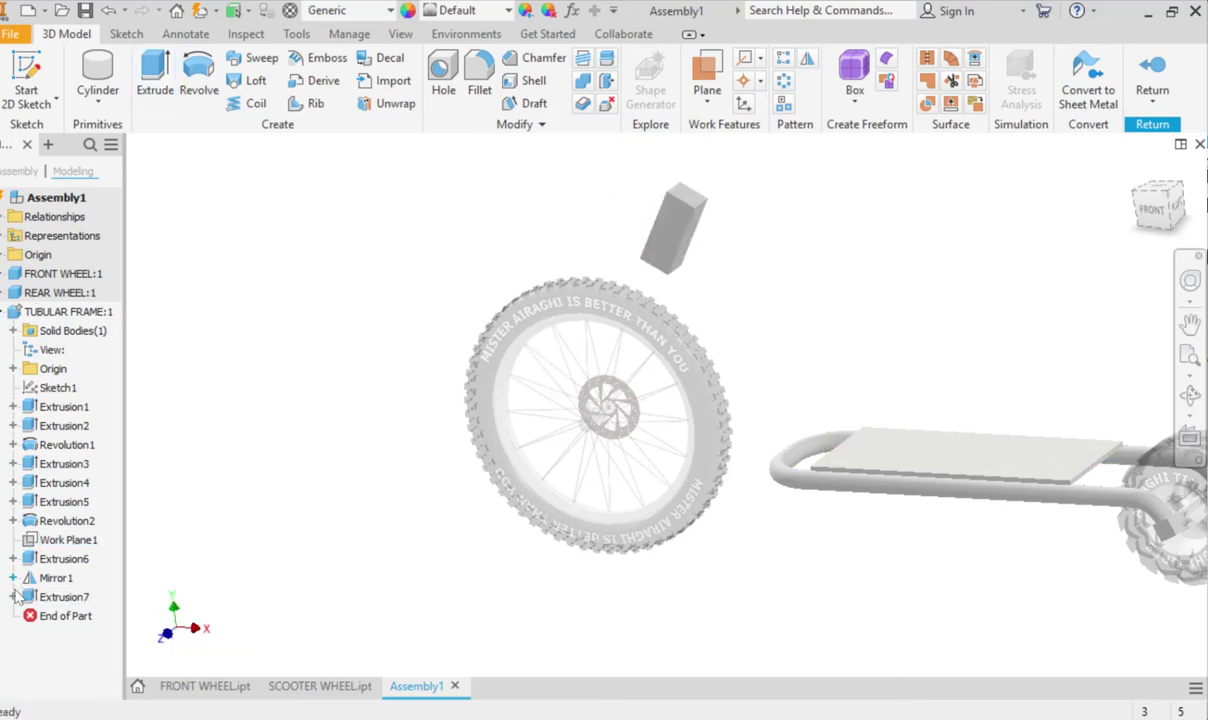
left_click(13, 596)
Make Sketch9 visible again and extrude its curved steering-arm profile 2 in.
right_click(64, 617)
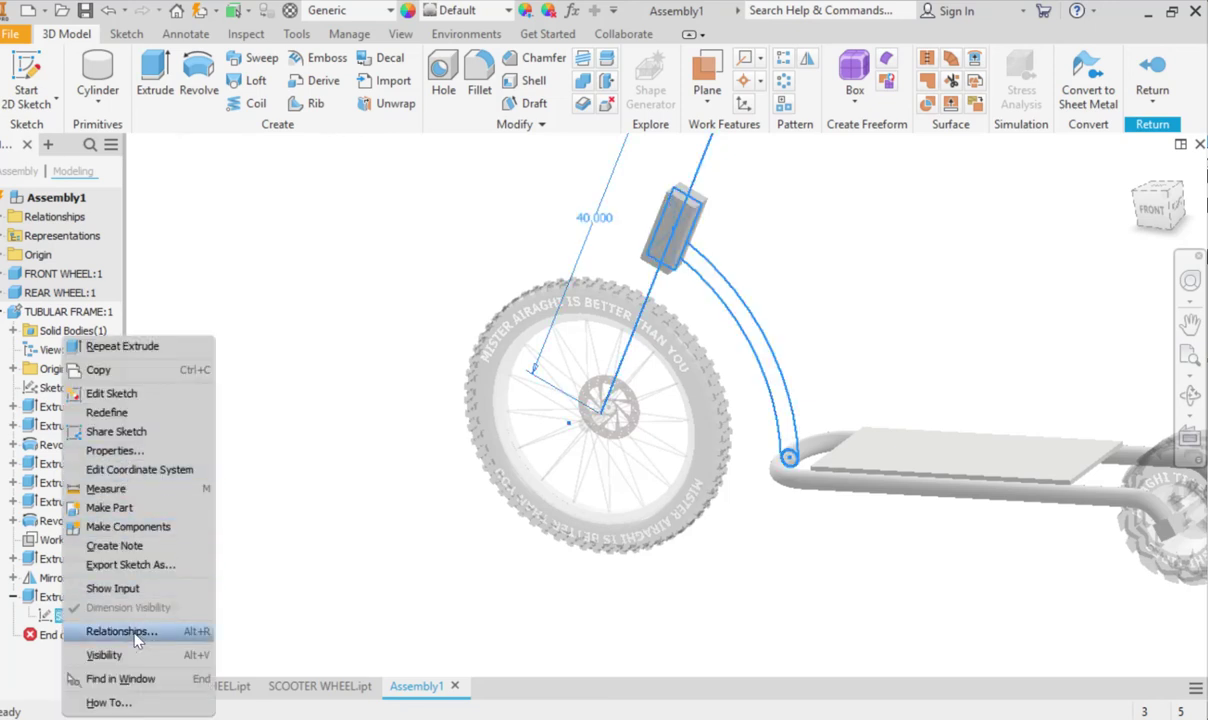
left_click(104, 655)
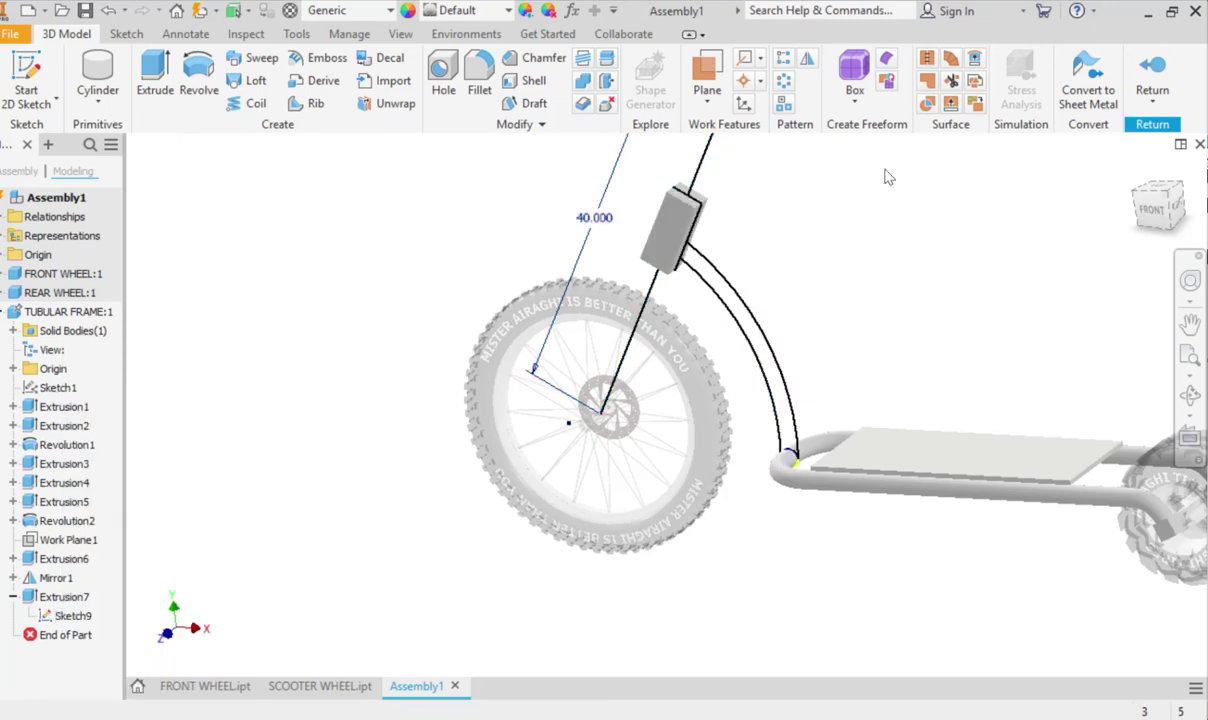
key("e")
left_click(710, 320)
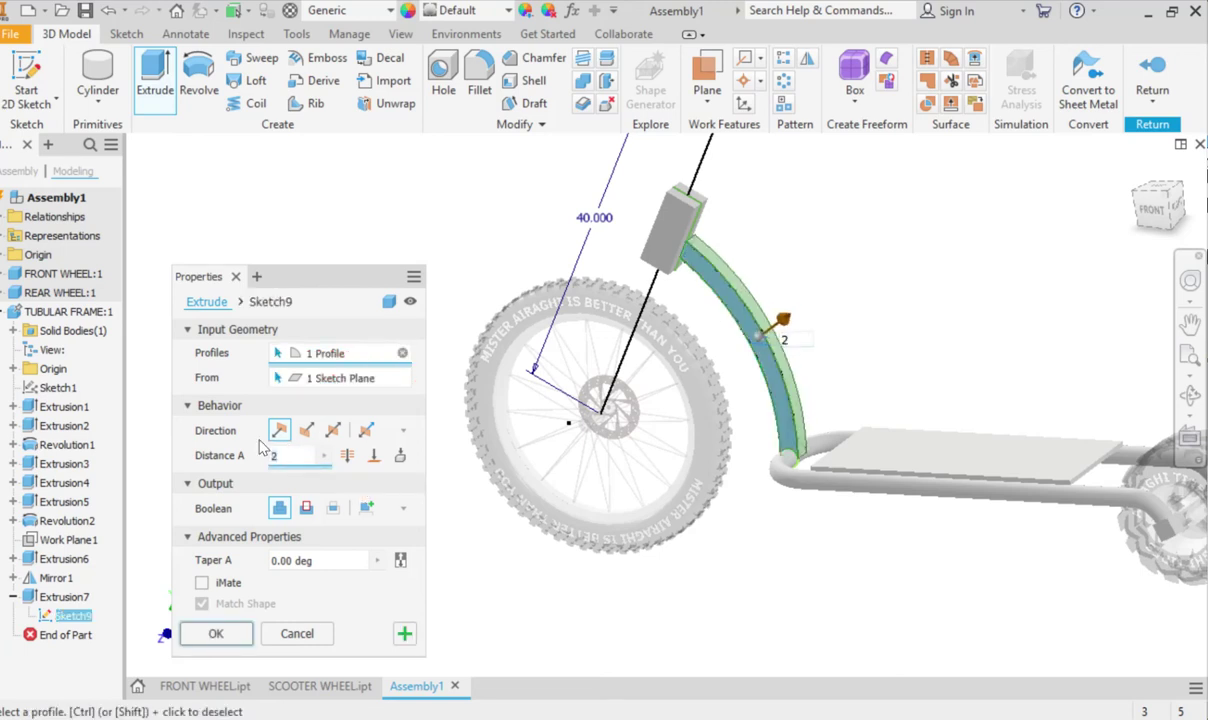
left_click(210, 634)
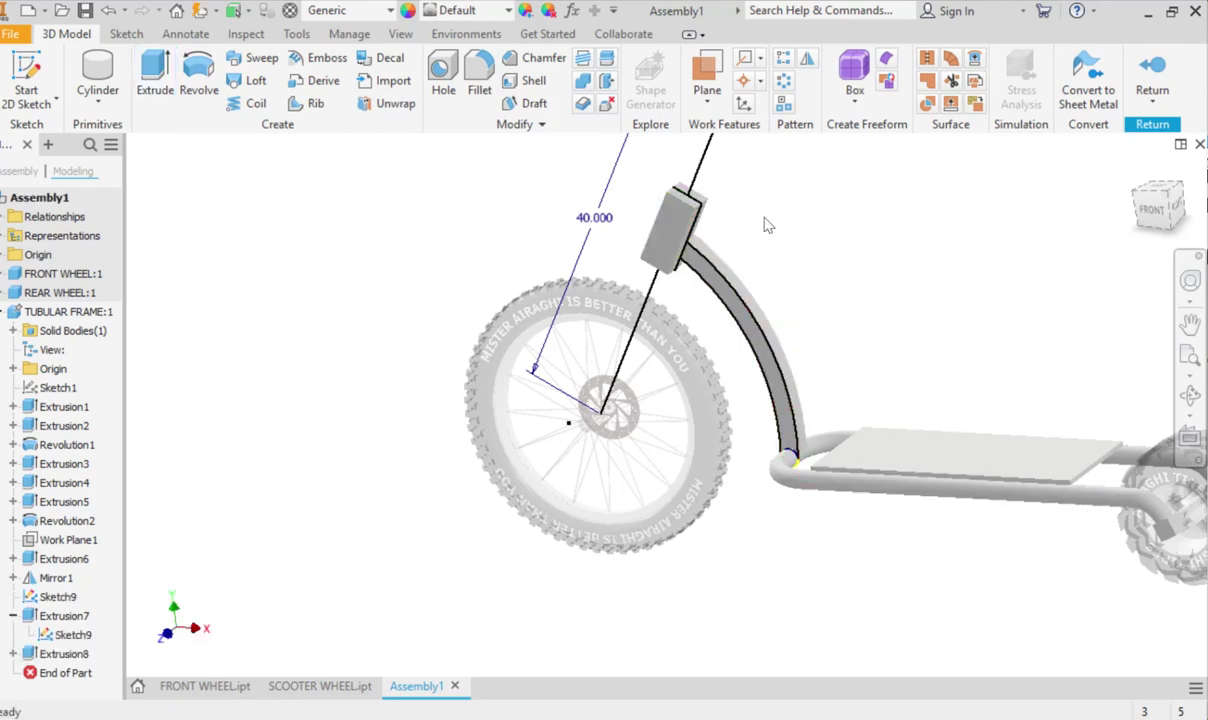
Hide Sketch9 and return from part editing to the assembly.
right_click(63, 634)
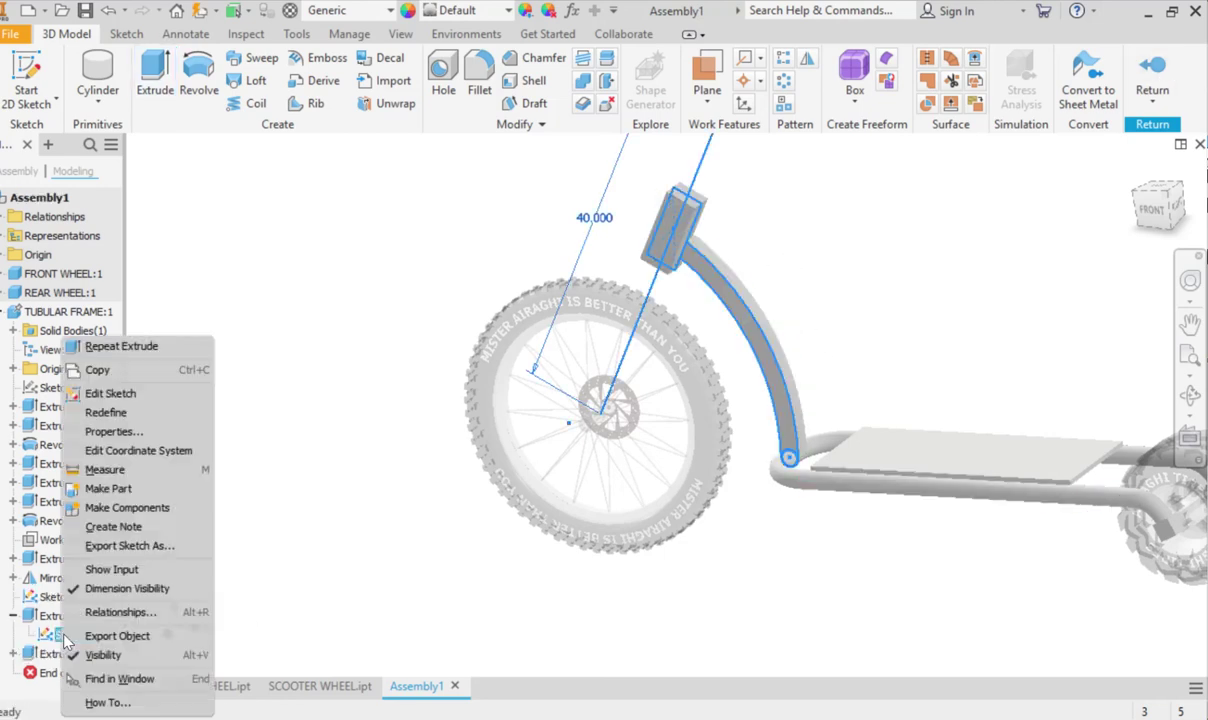
left_click(103, 655)
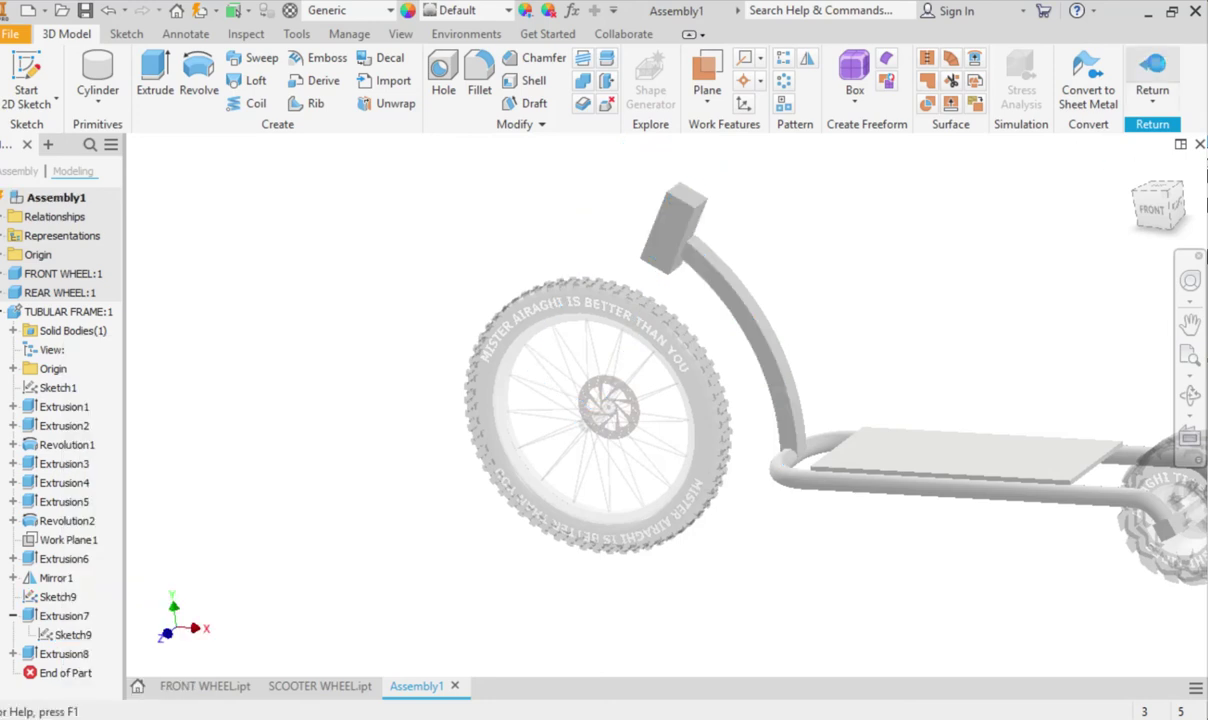
left_click(1152, 80)
Select TUBULAR FRAME:1 and double-click it to edit the part in place.
scroll(700, 190, "down", 3)
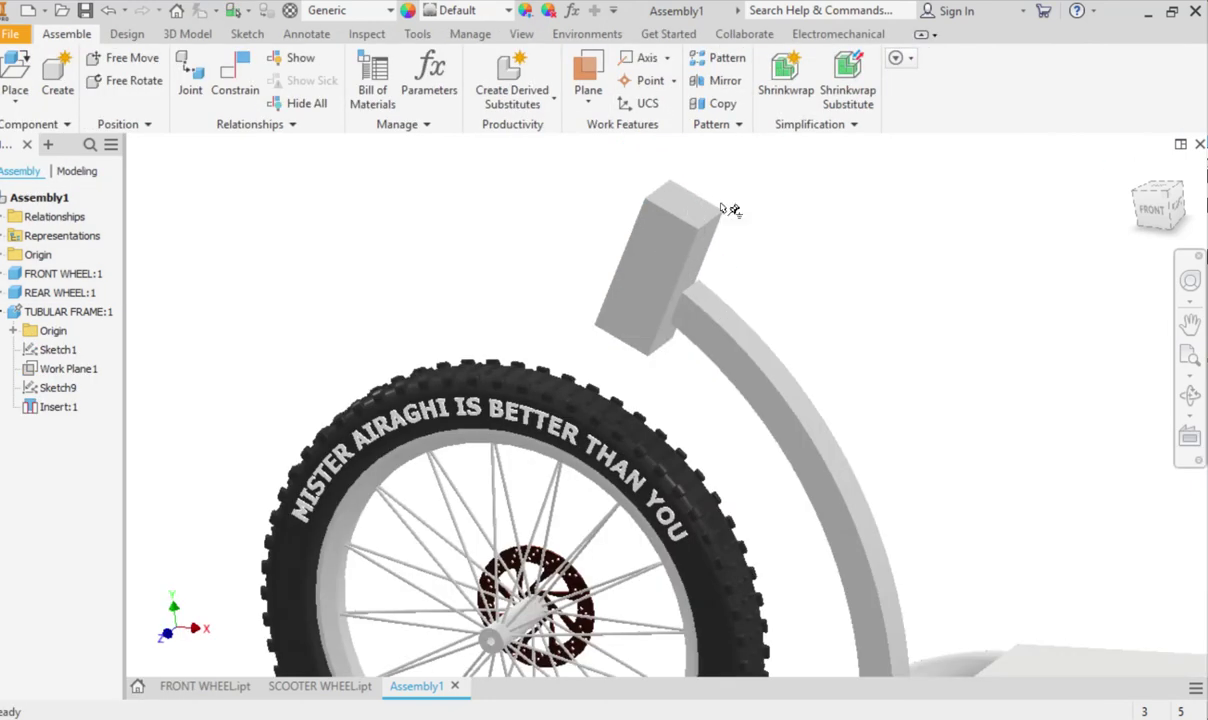
middle_click_drag(824, 298, 700, 262)
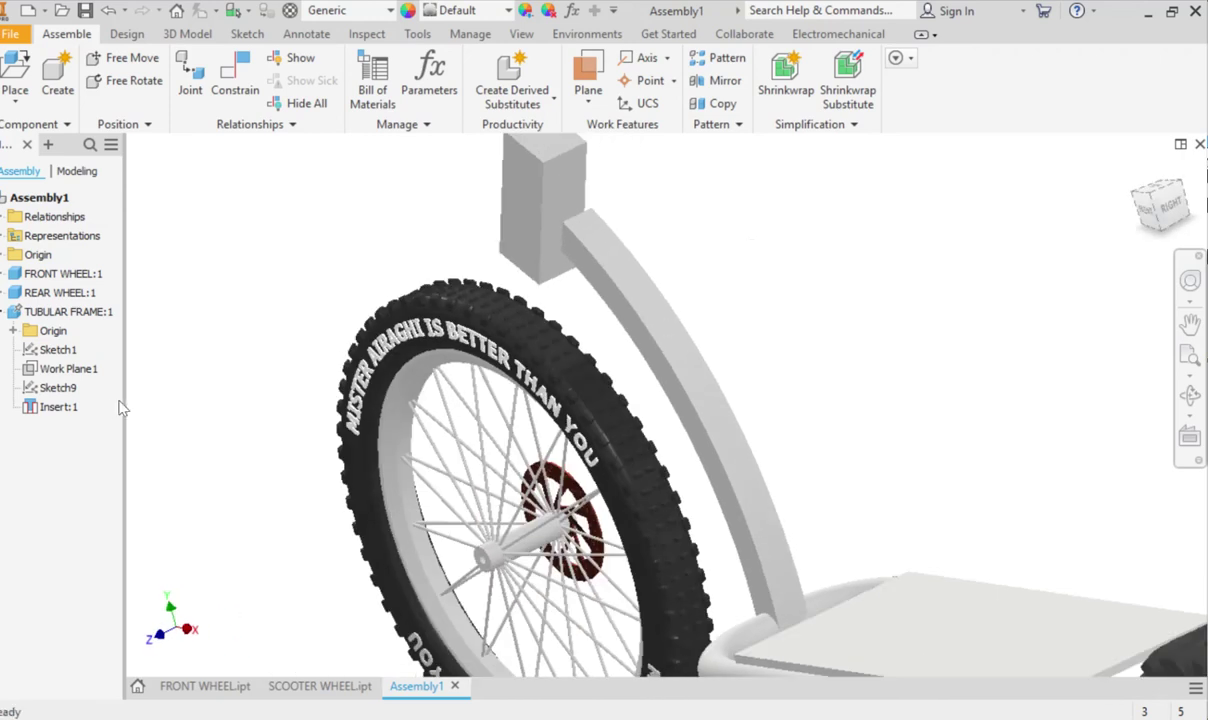
left_click(45, 311)
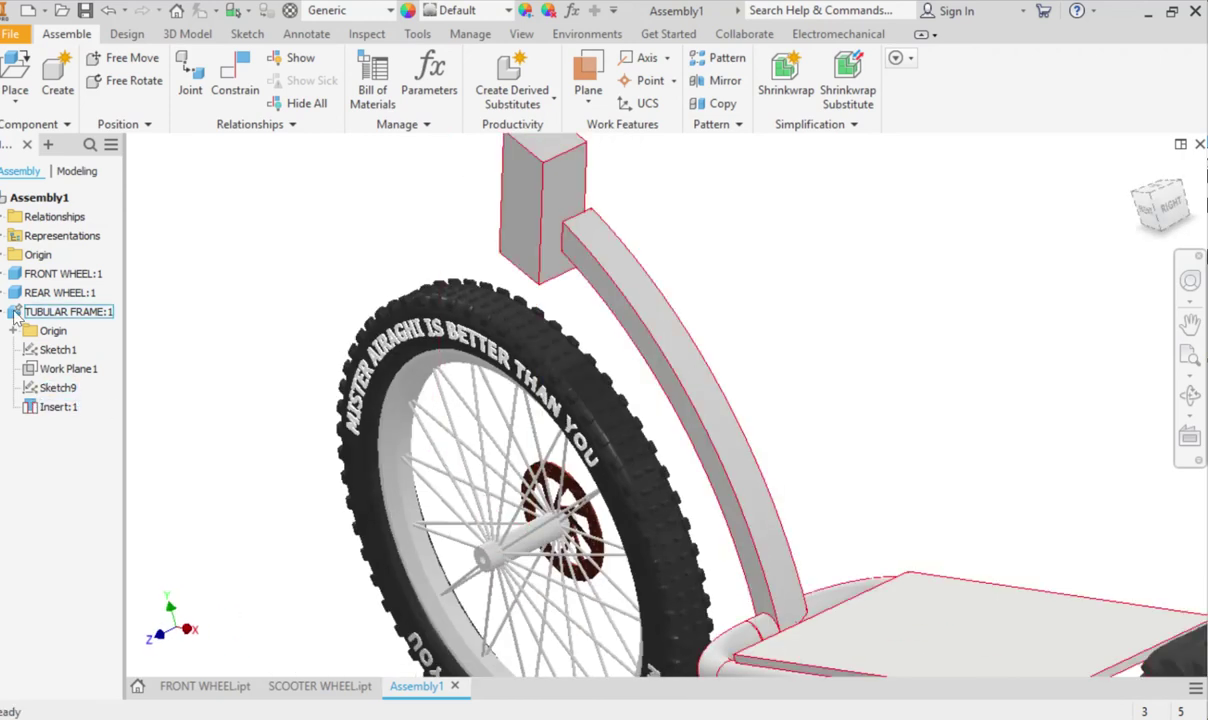
double_click(640, 281)
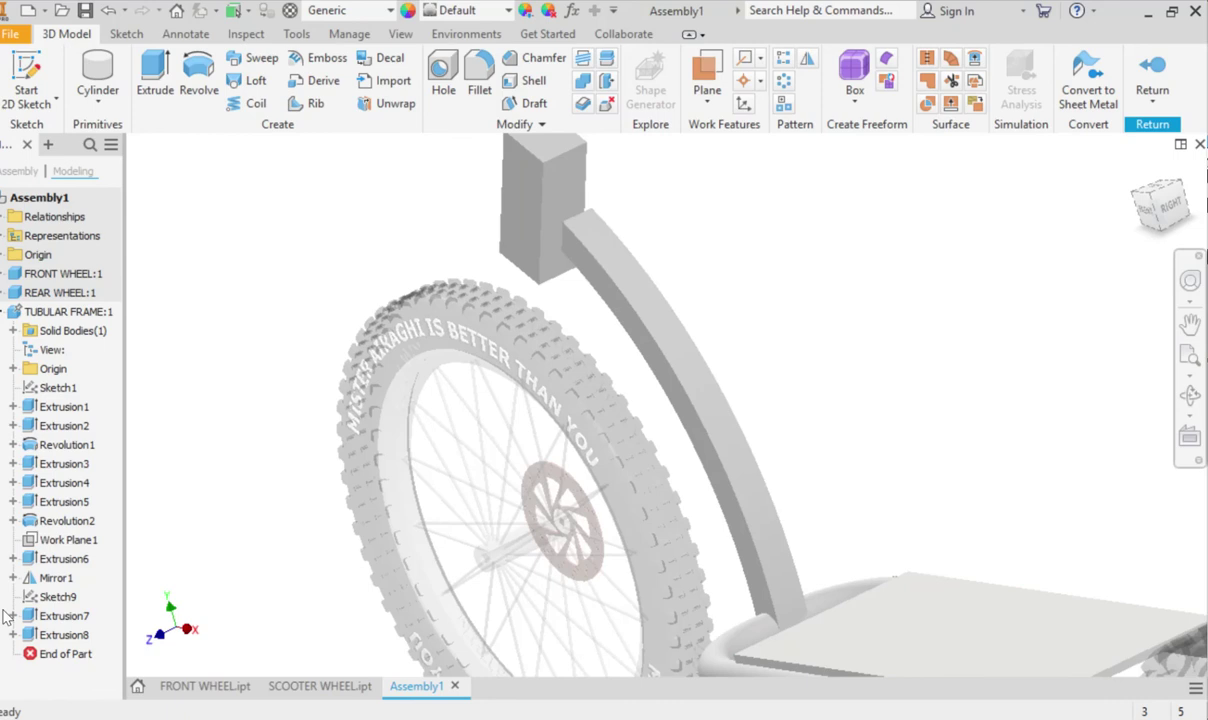
double_click(60, 634)
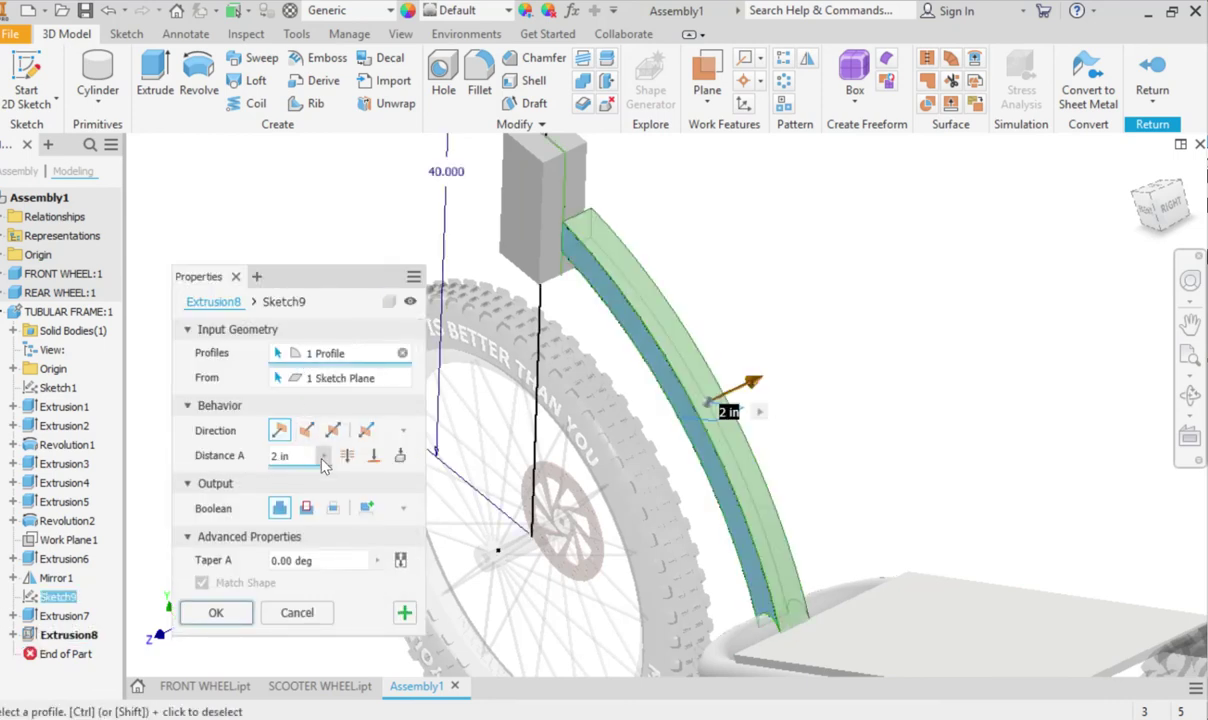
left_click(330, 430)
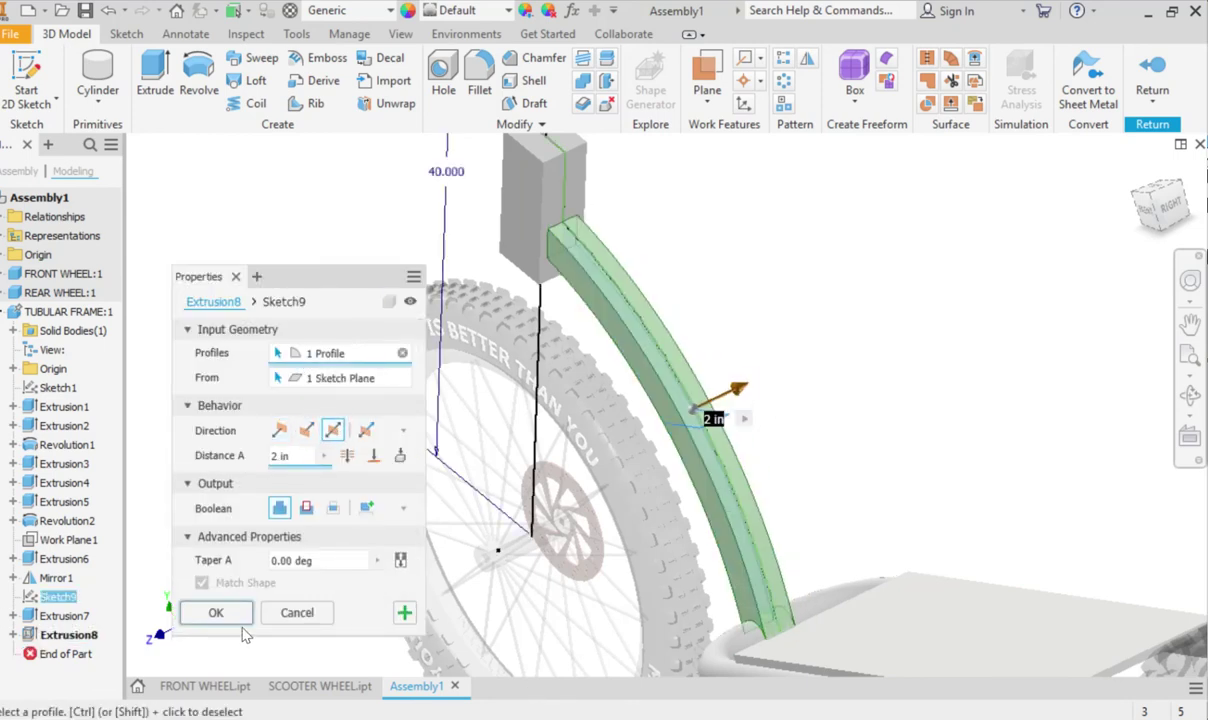
left_click(216, 612)
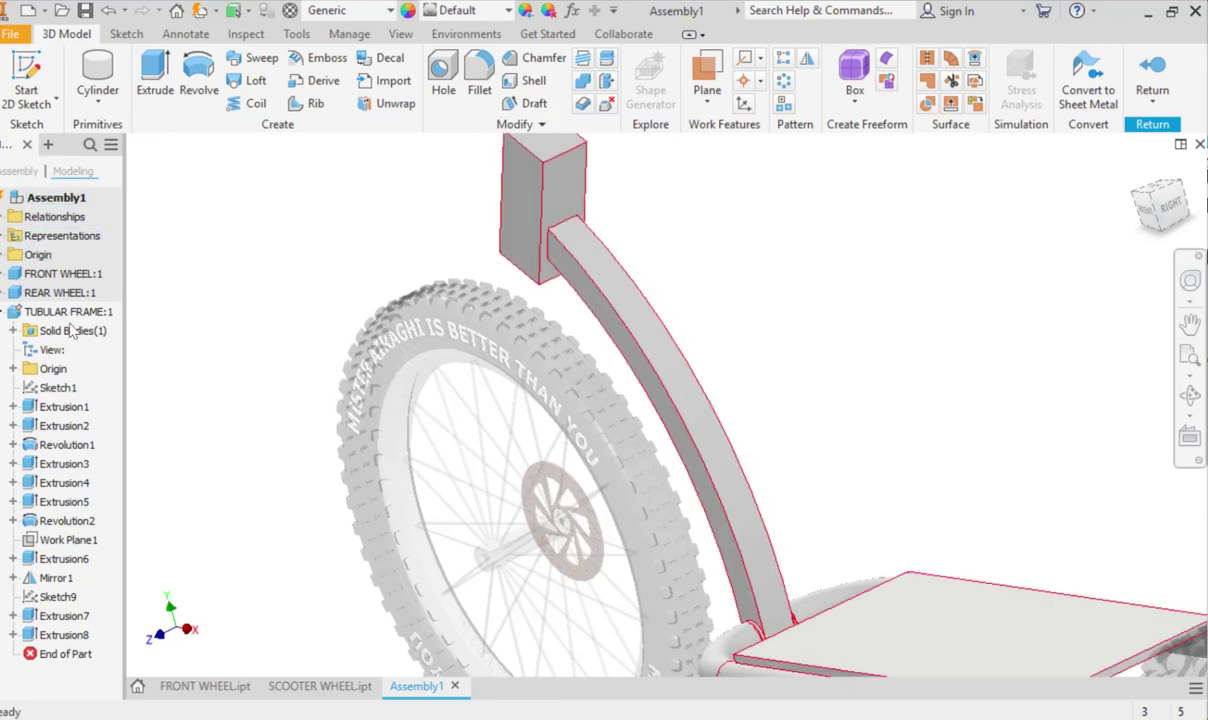
left_click(68, 312)
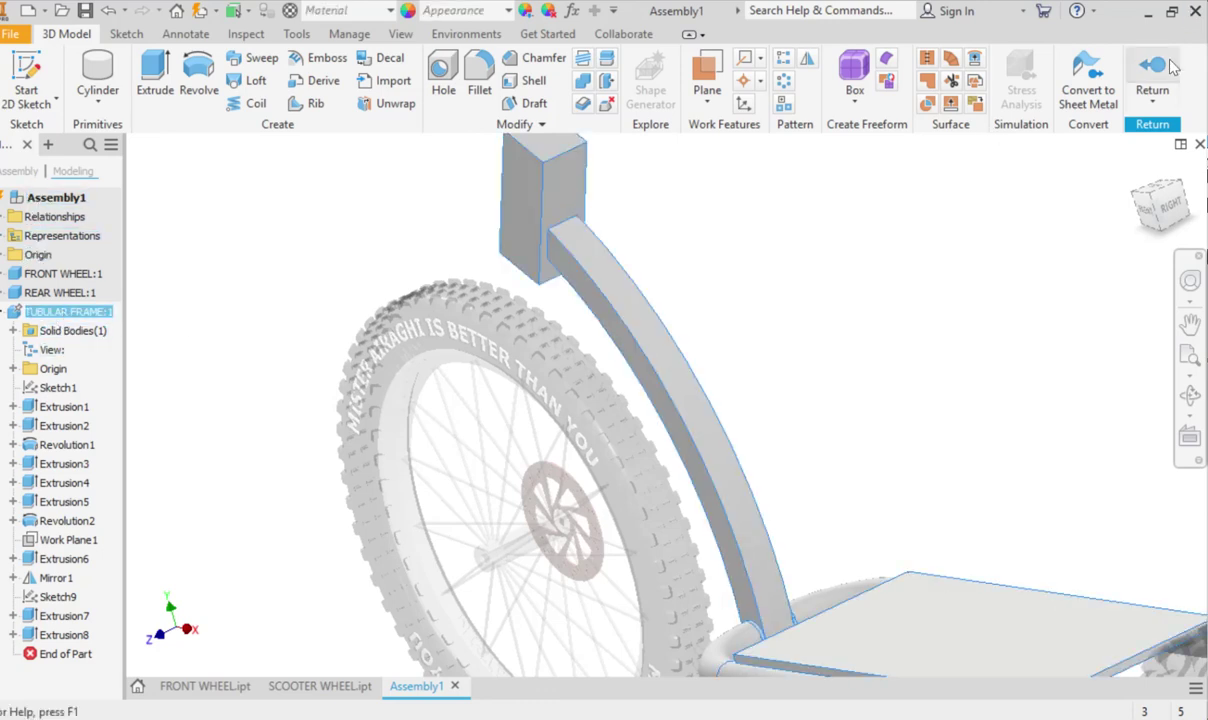
left_click(944, 313)
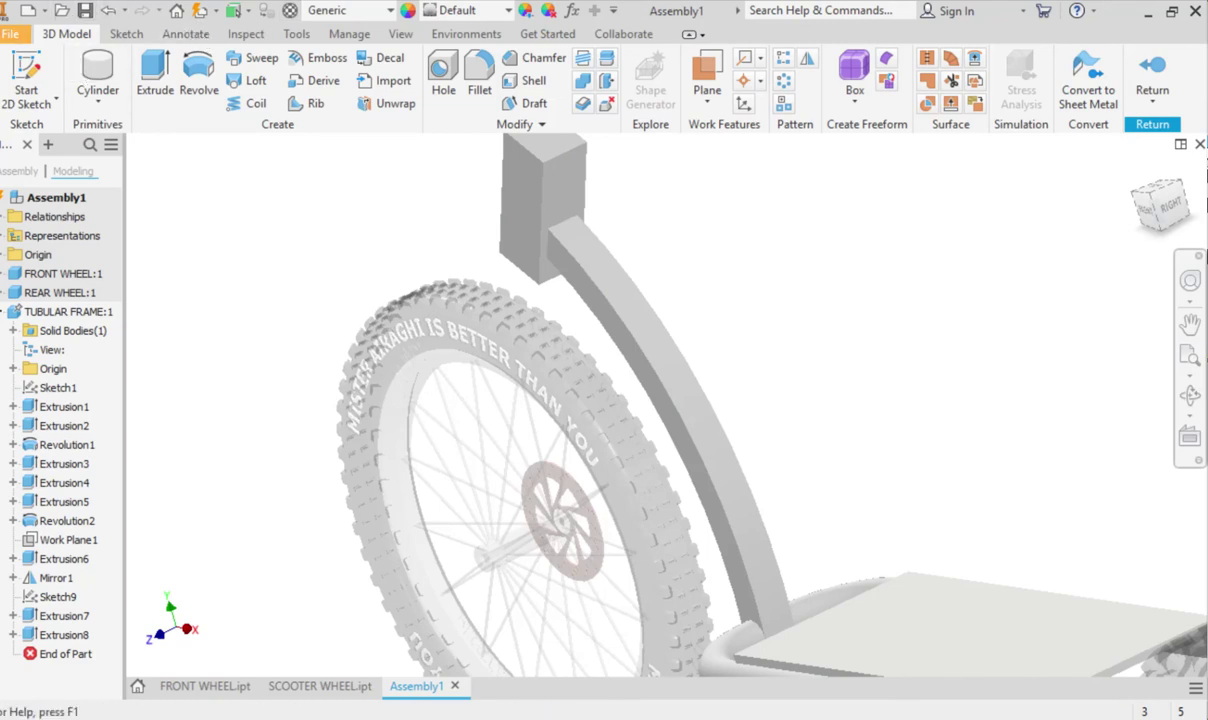
Open TUBULAR FRAME.ipt from Recent Documents on the Home page.
left_click(12, 34)
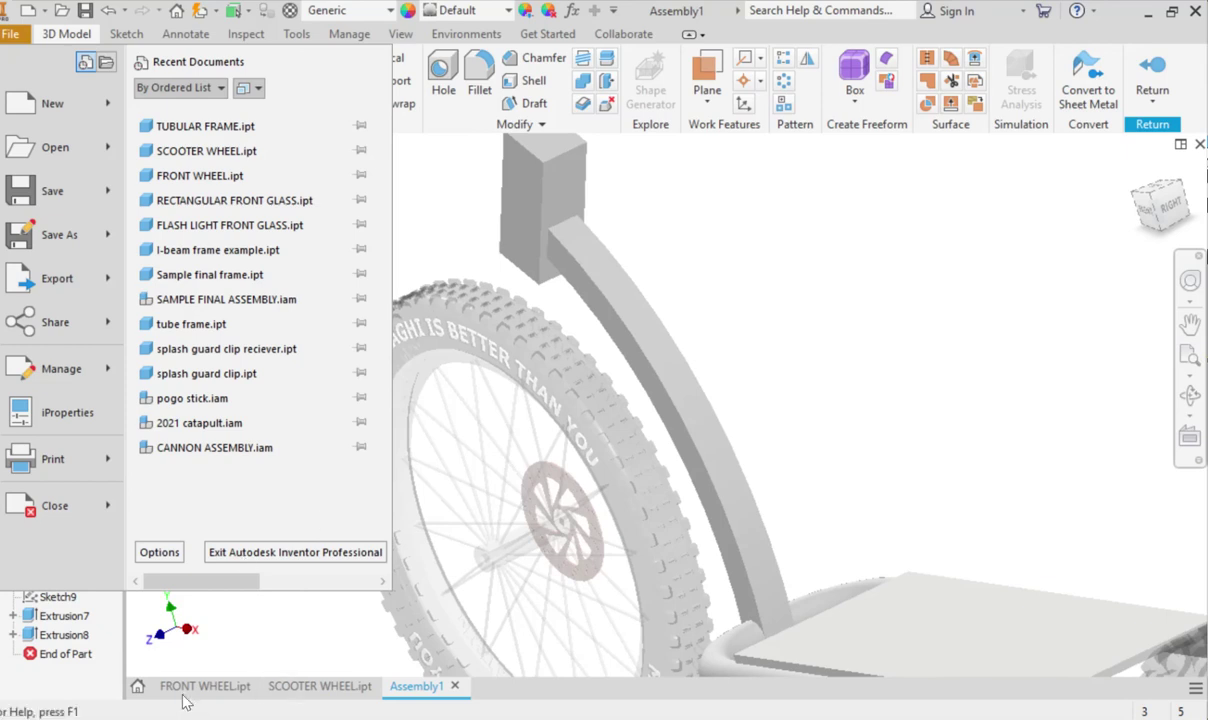
left_click(137, 686)
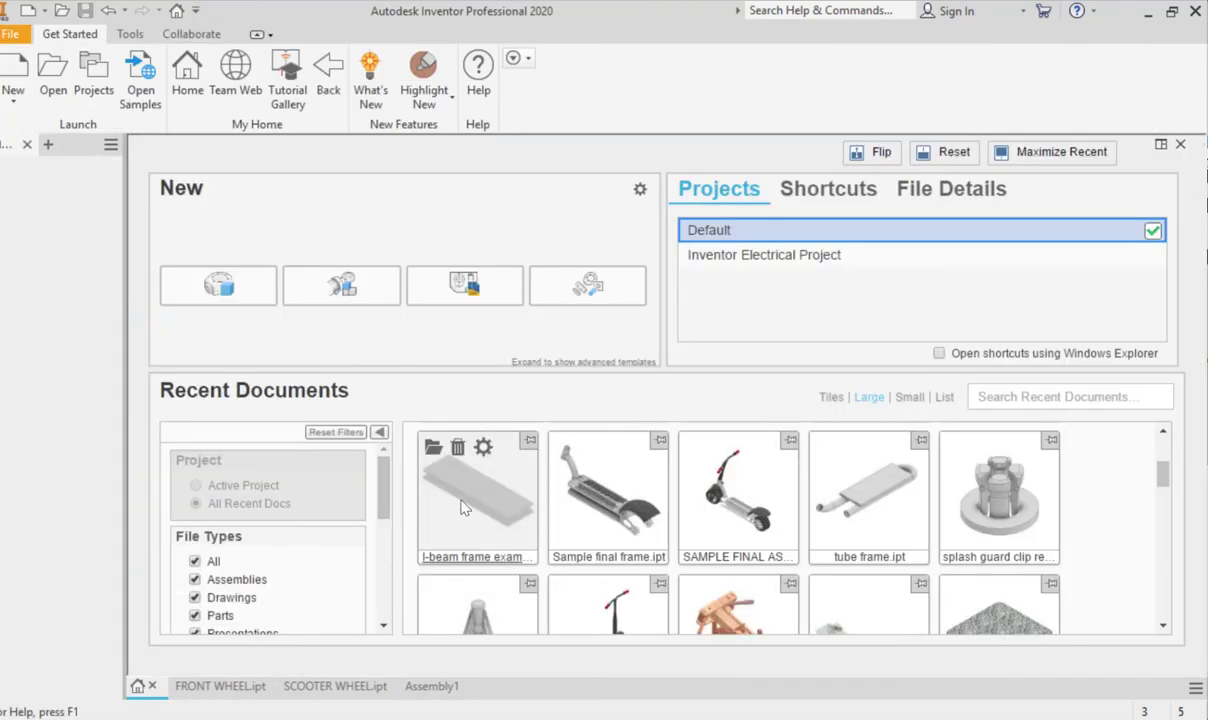
scroll(712, 500, "down", 2)
scroll(708, 497, "up", 4)
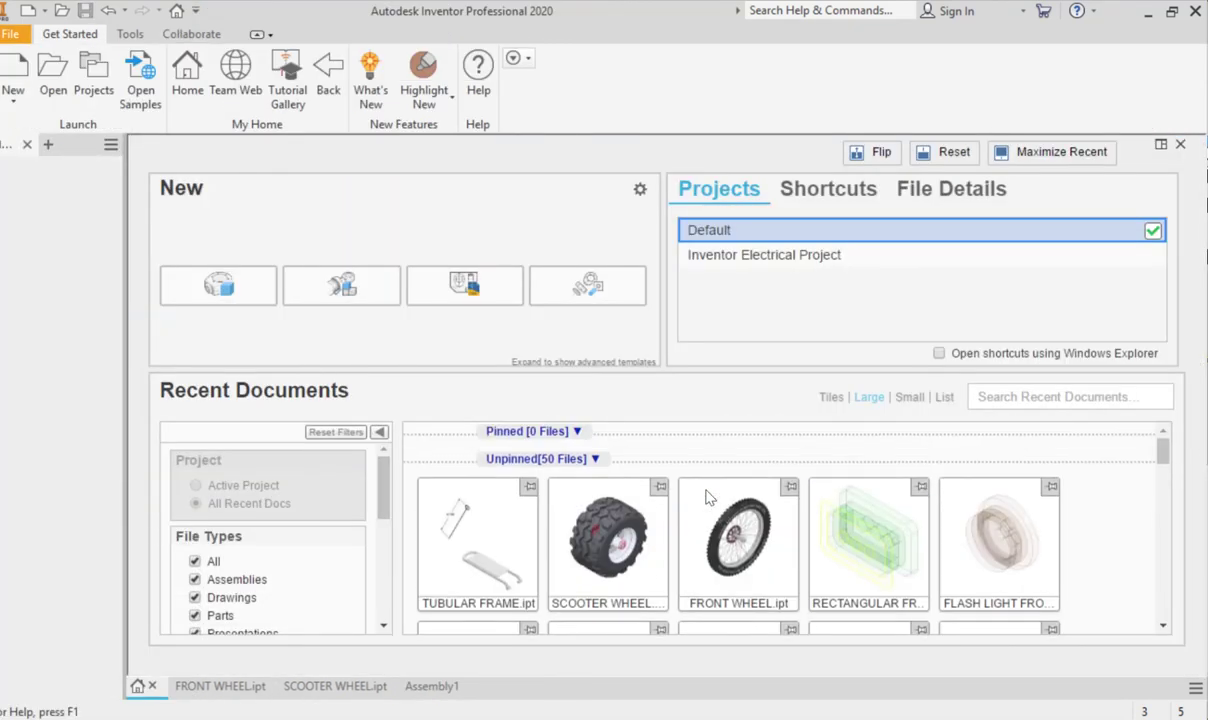
left_click(489, 568)
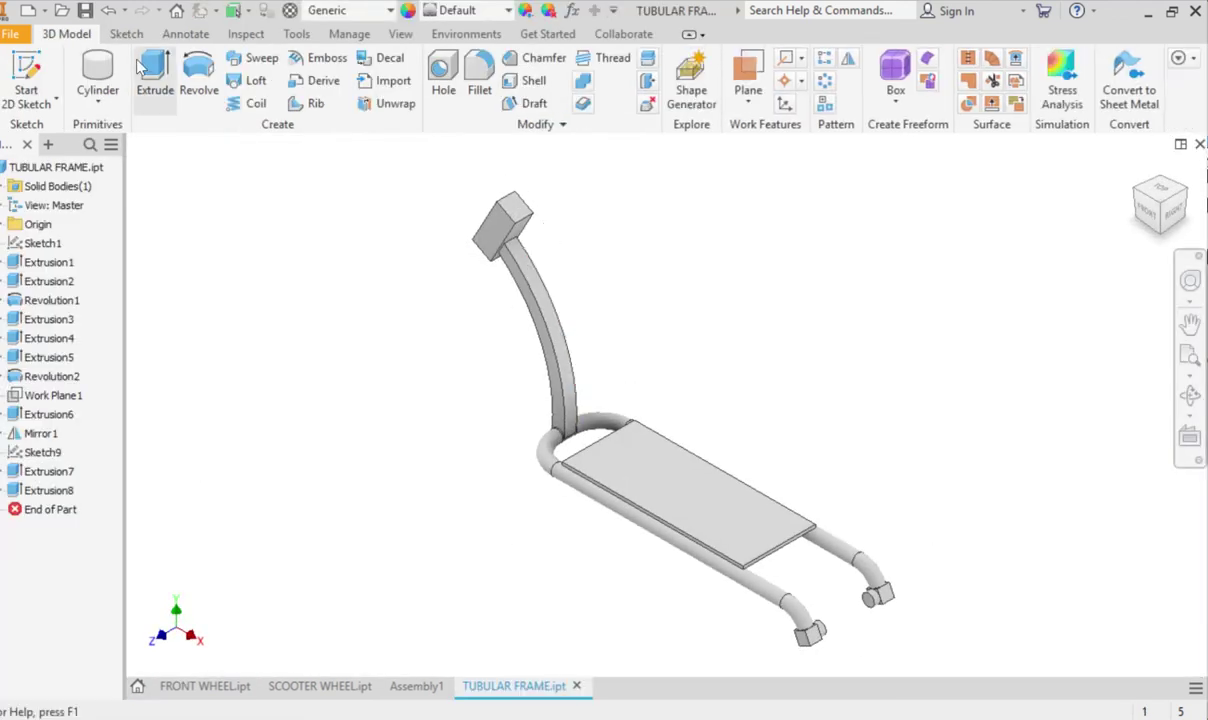
Start a 2D sketch on the head block's top face and draw a circle on it.
left_click(26, 72)
scroll(533, 184, "up", 5)
left_click(515, 264)
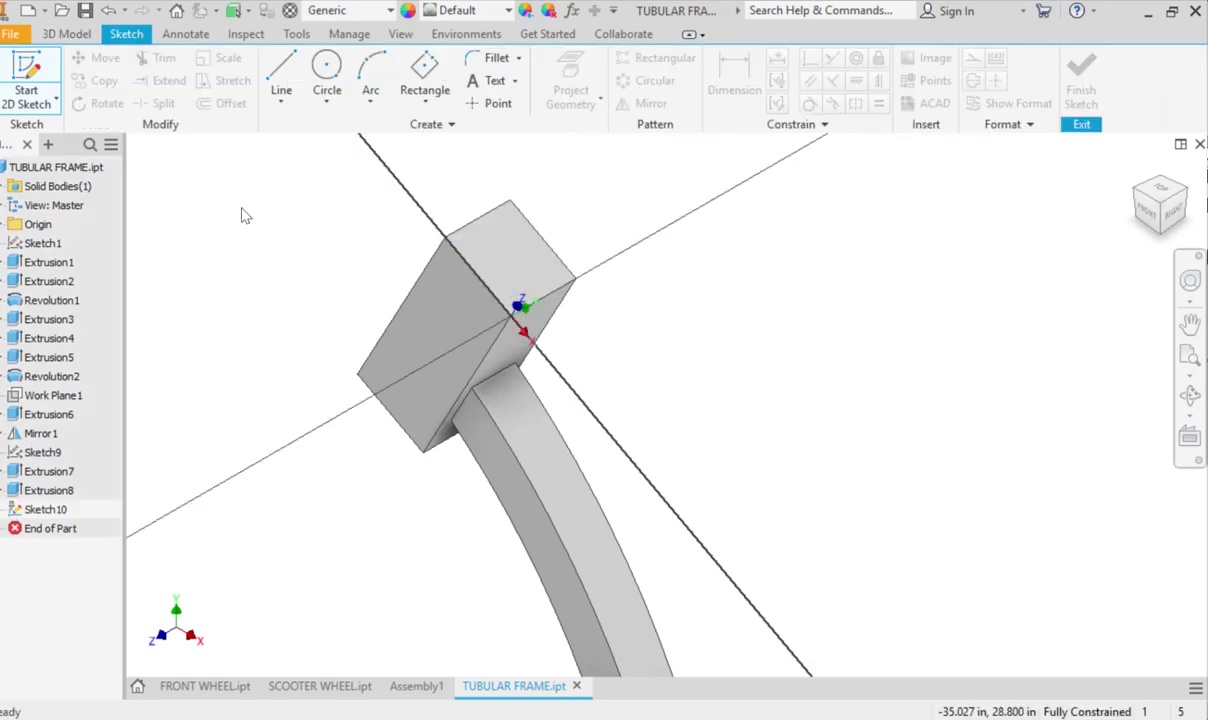
left_click(330, 66)
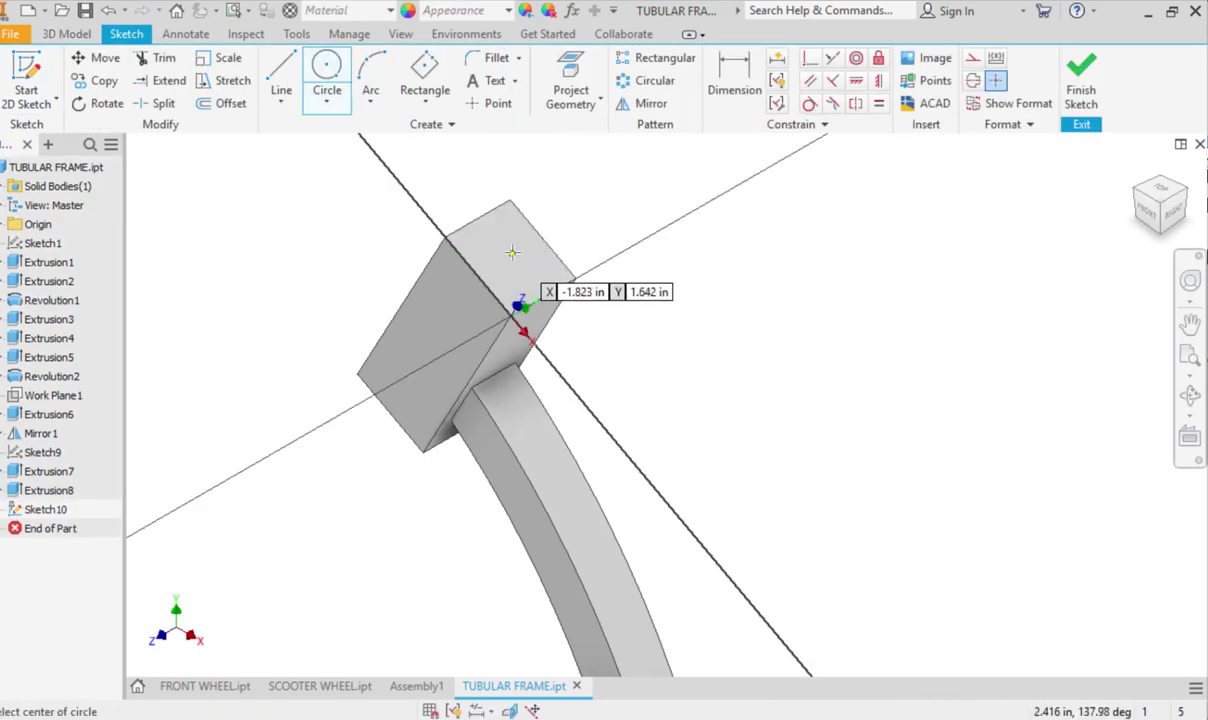
left_click(1163, 192)
scroll(490, 405, "up", 5)
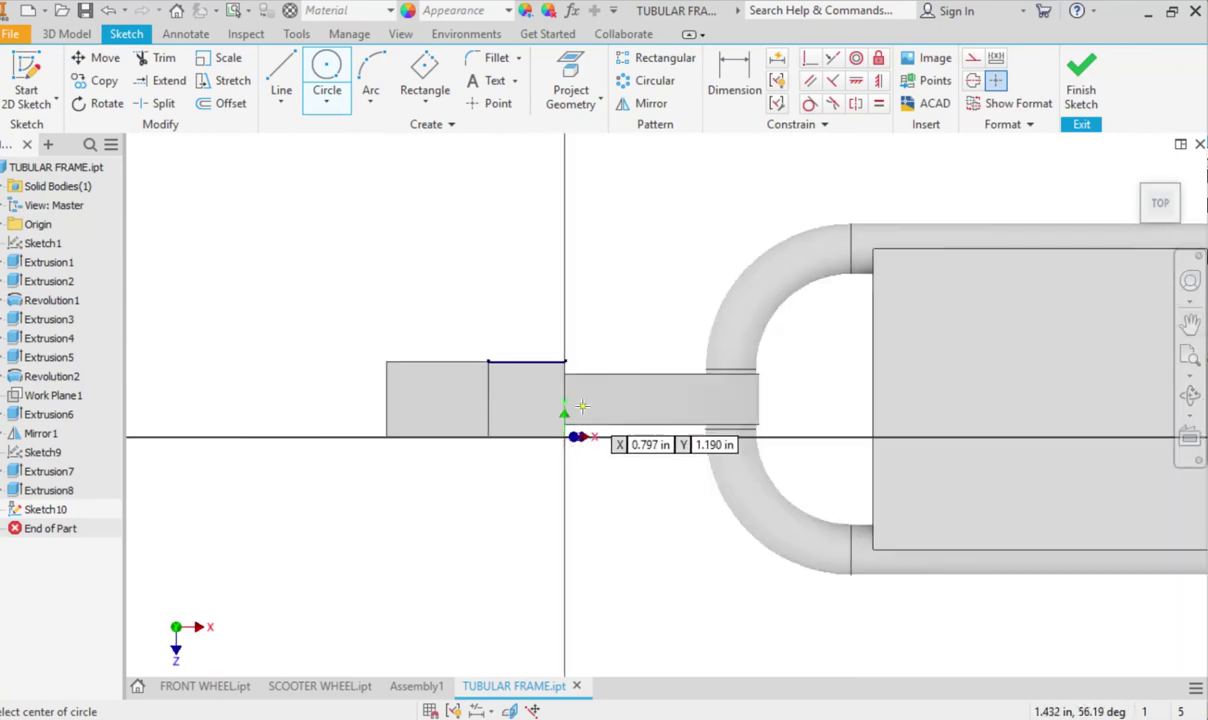
middle_click_drag(582, 406, 469, 367, "shift")
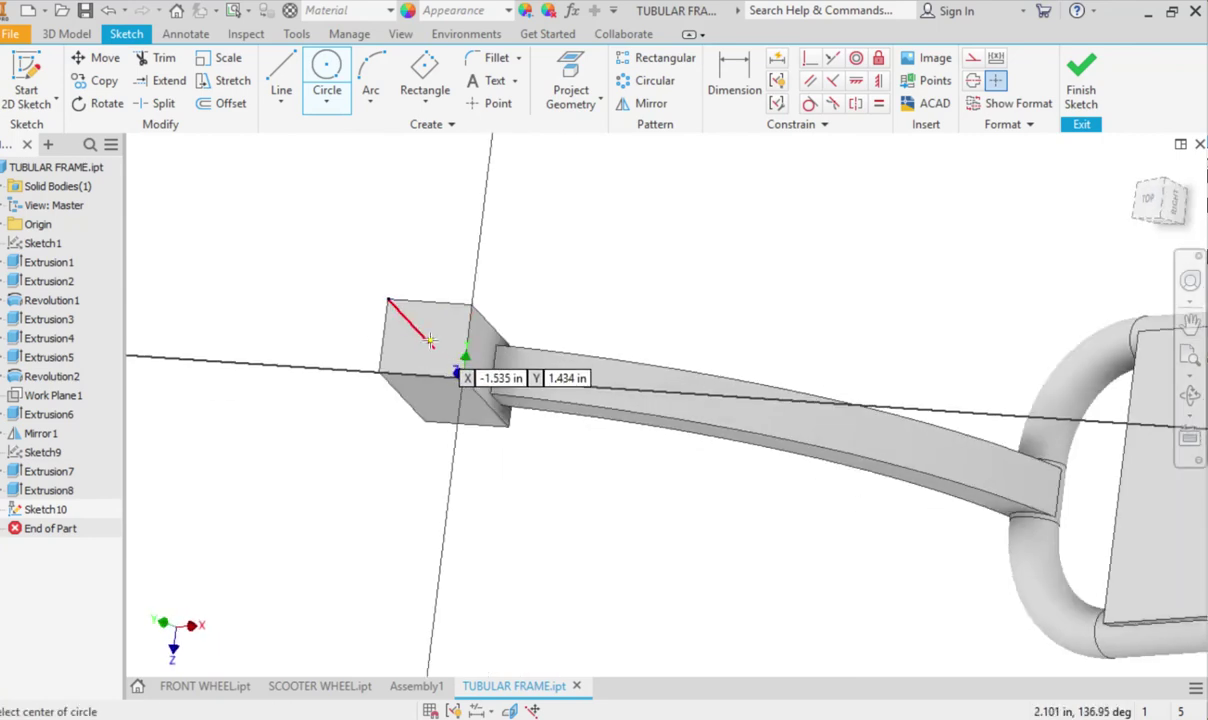
left_click(428, 341)
left_click(411, 325)
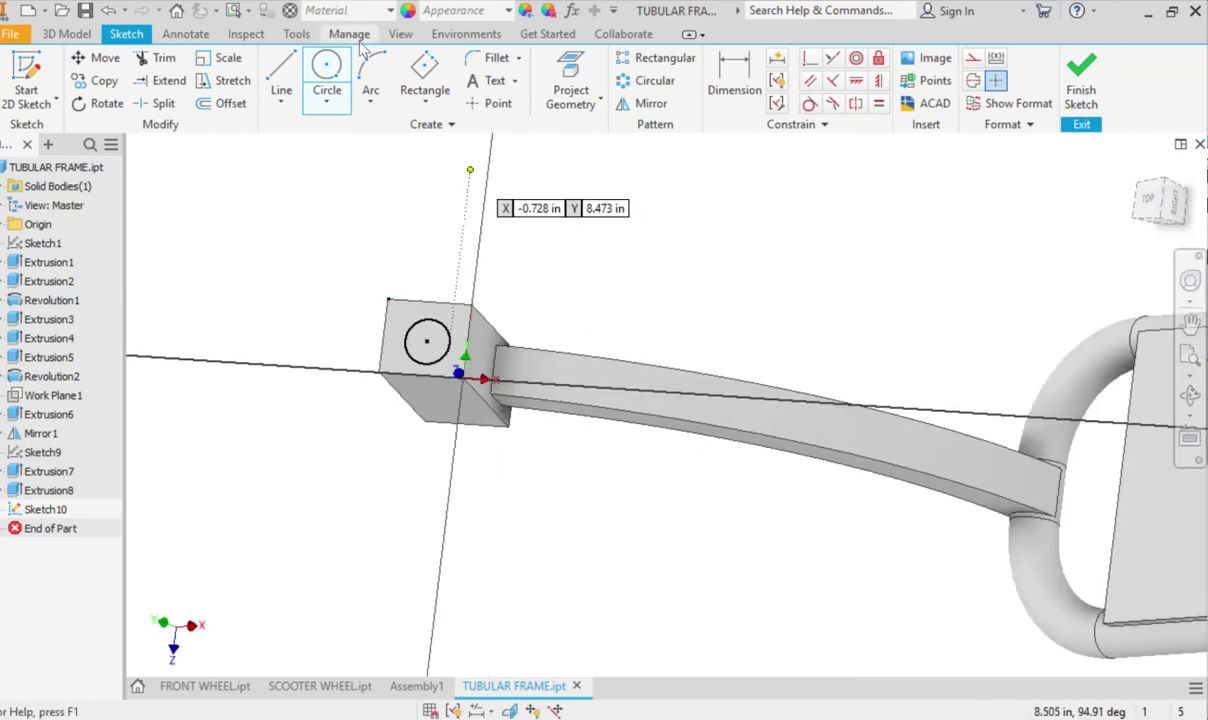
Dimension the circle to 2 in diameter and 1.5 in from the edge, then finish the sketch.
left_click(734, 80)
left_click(406, 336)
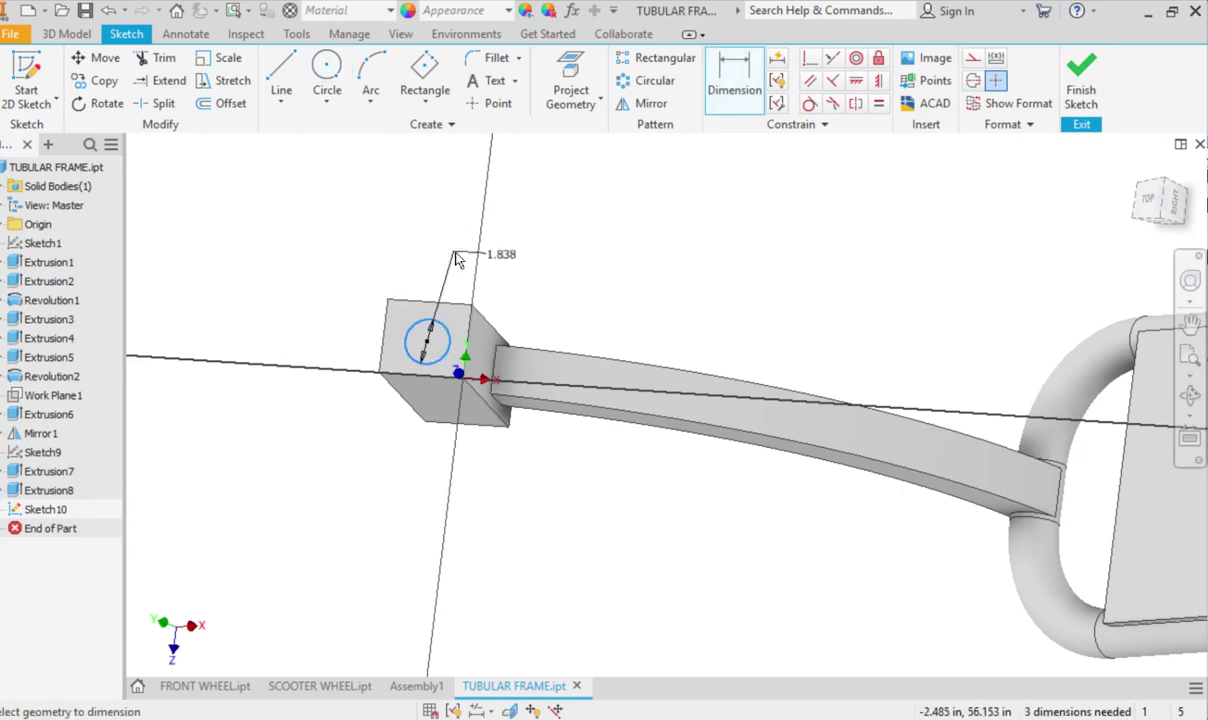
left_click(456, 259)
key("Return")
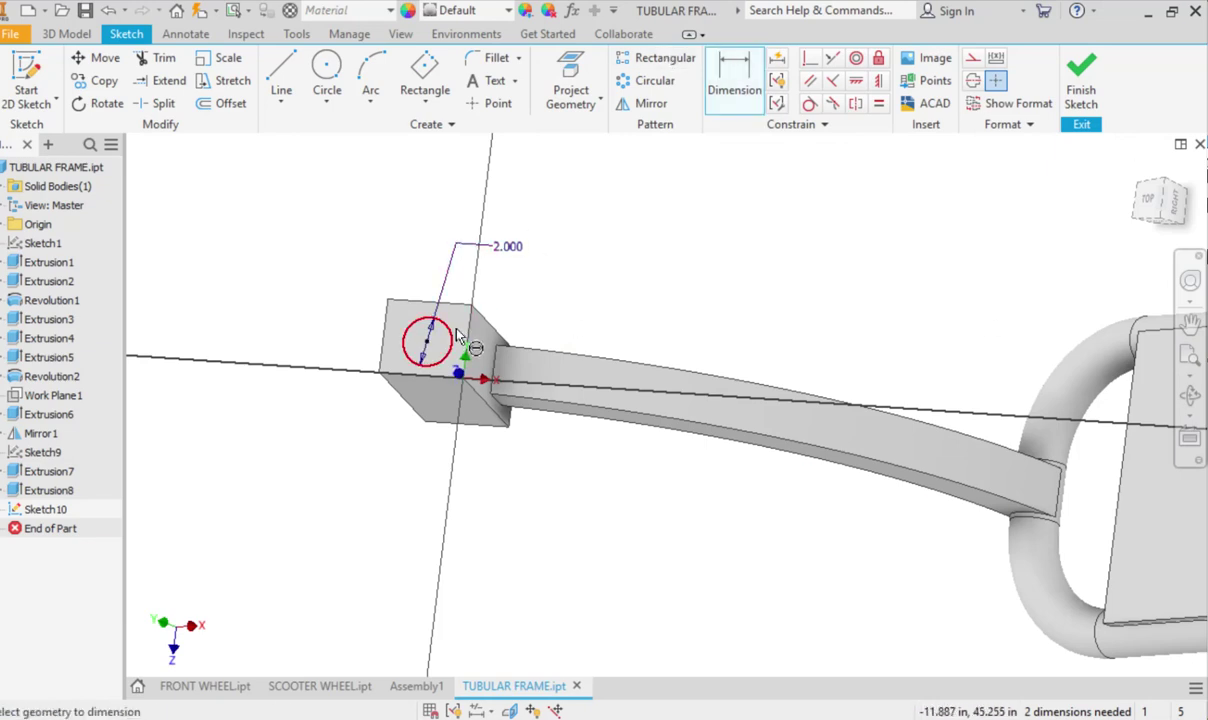
left_click(427, 347)
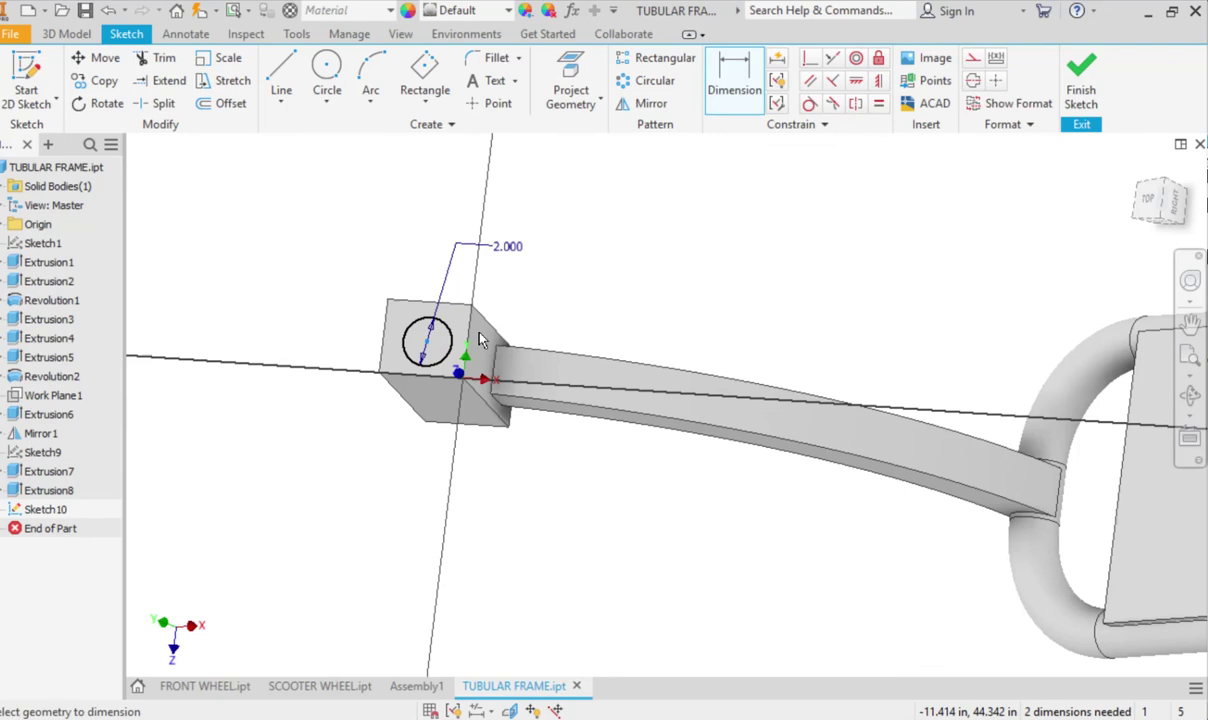
left_click(437, 238)
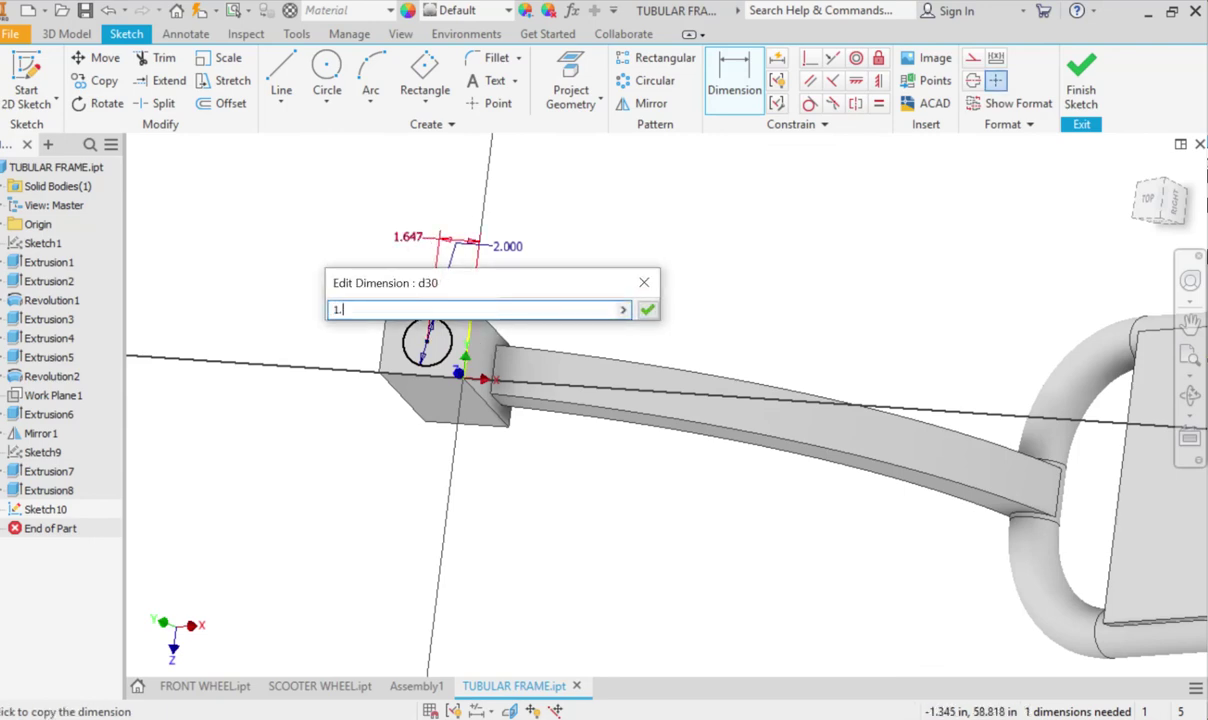
key("Return")
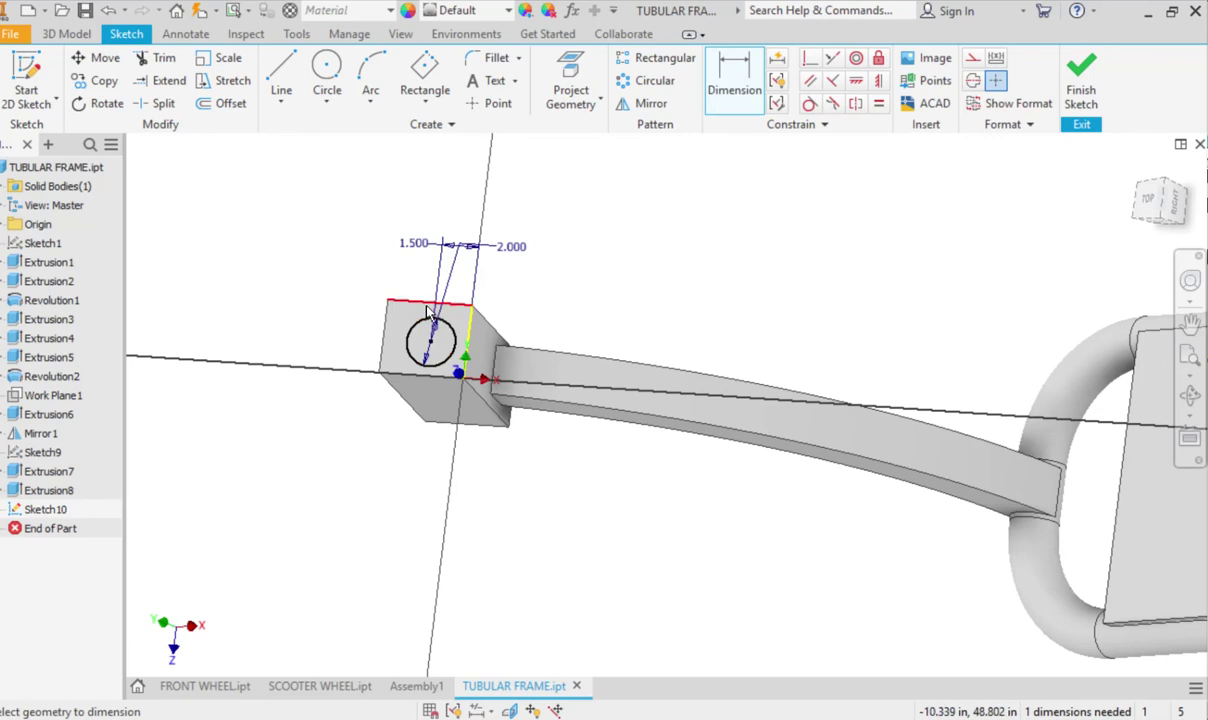
left_click(1081, 80)
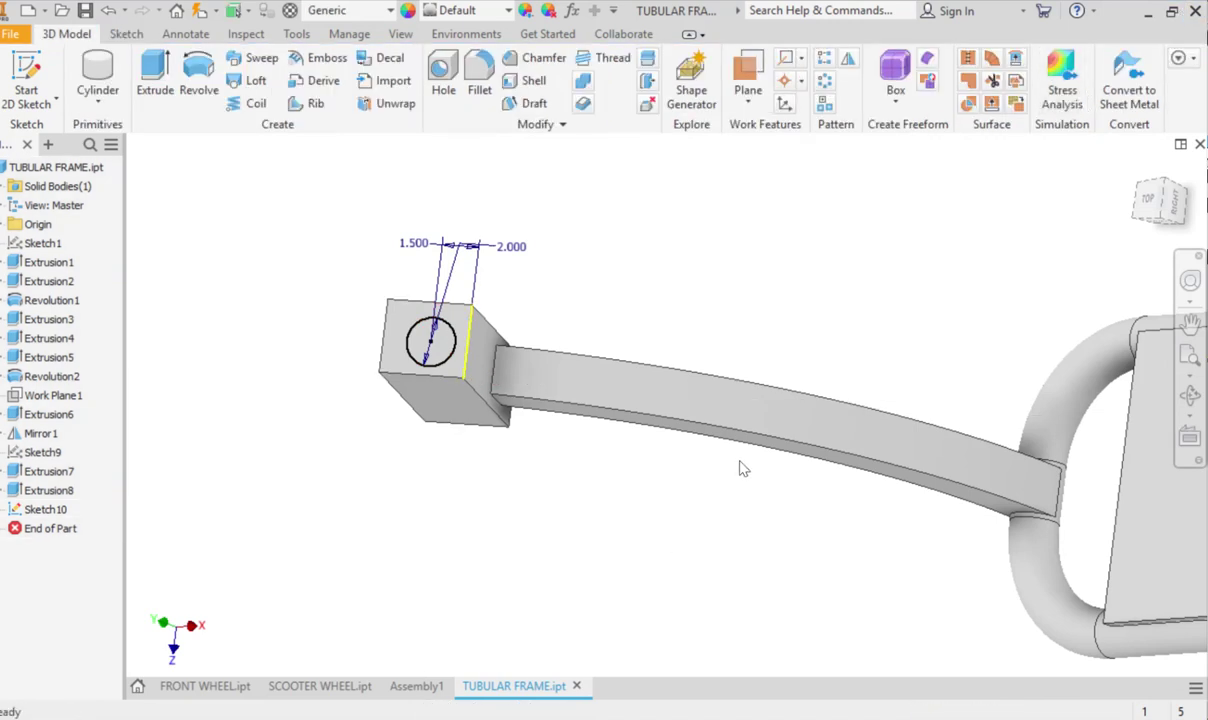
middle_click_drag(743, 468, 763, 318, "shift")
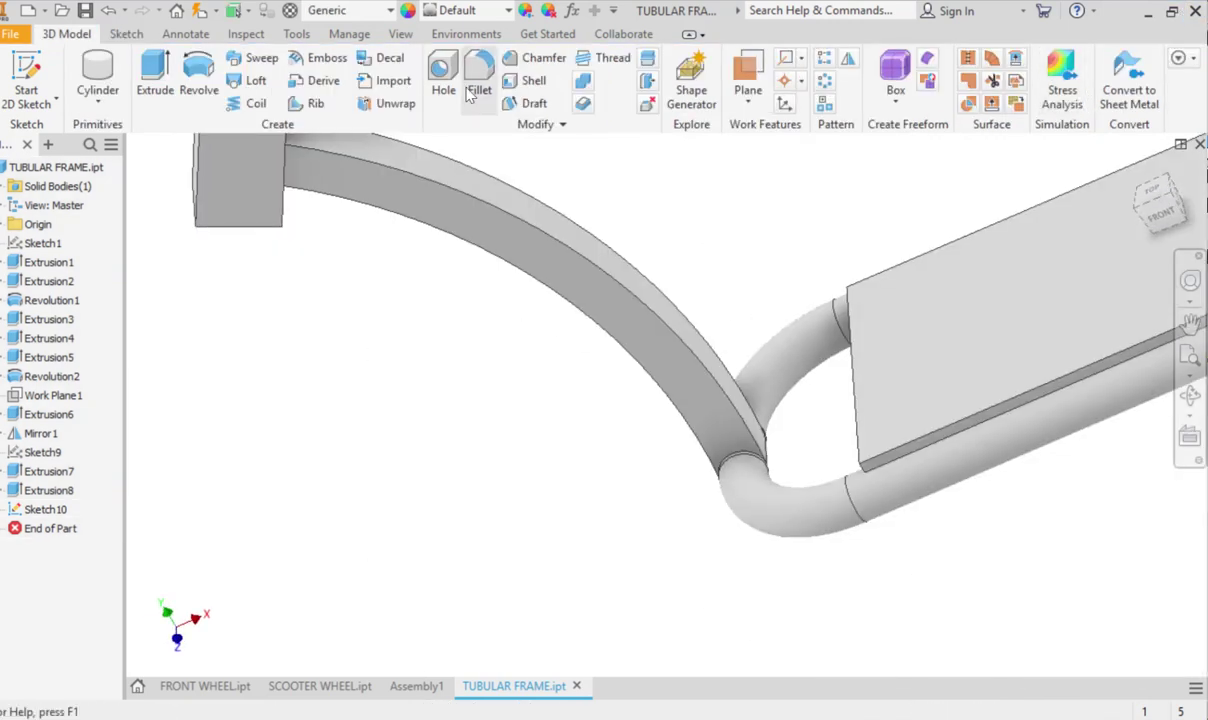
left_click(720, 455)
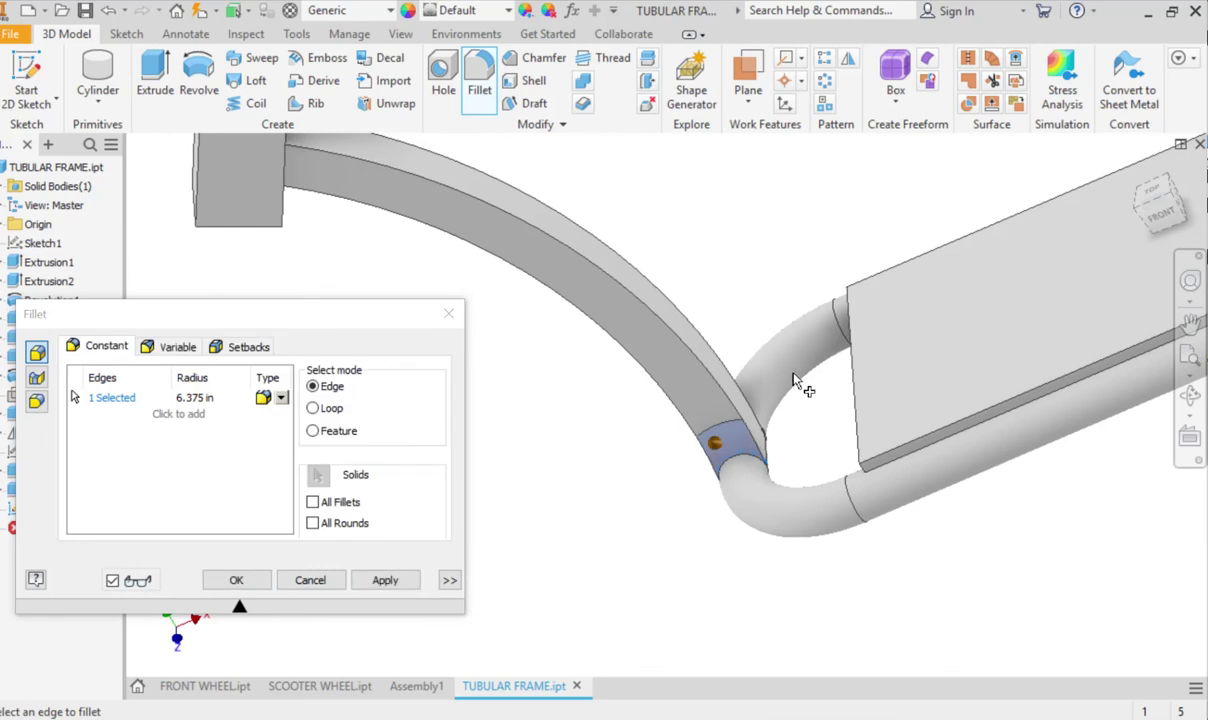
middle_click_drag(801, 385, 758, 418, "shift")
middle_click_drag(878, 557, 875, 250, "shift")
scroll(873, 183, "up", 3)
scroll(870, 195, "up", 2)
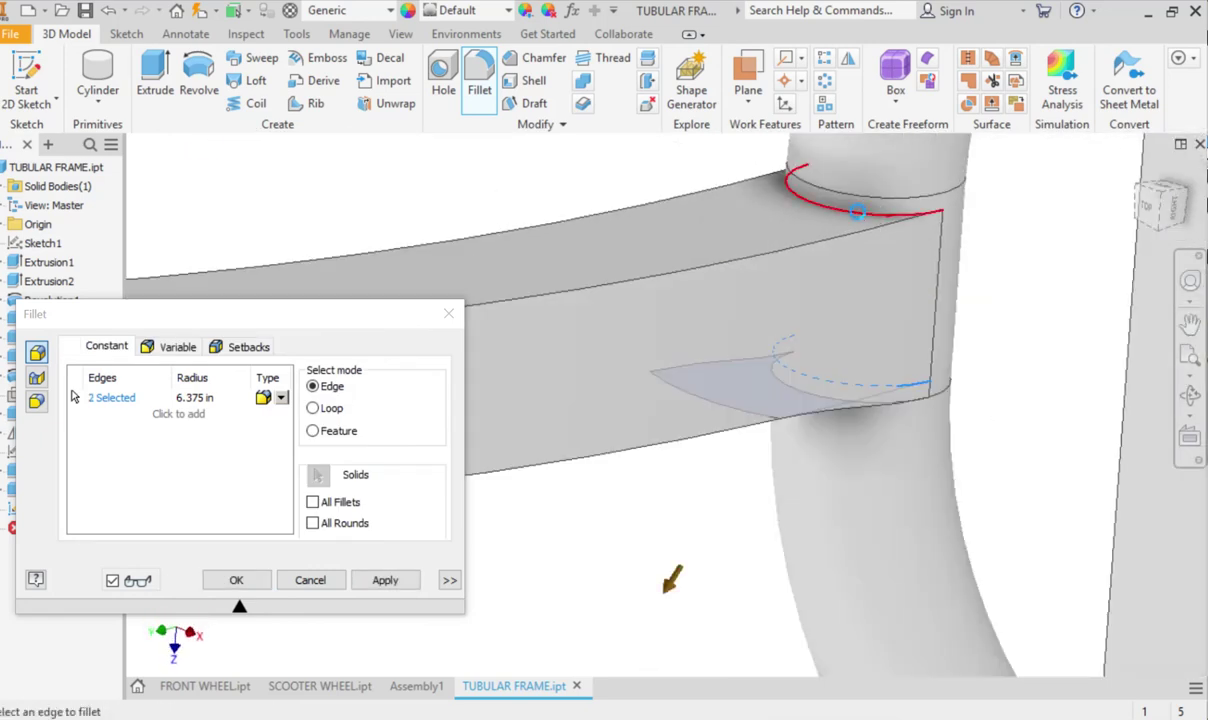
scroll(945, 258, "down", 3)
left_click(376, 578)
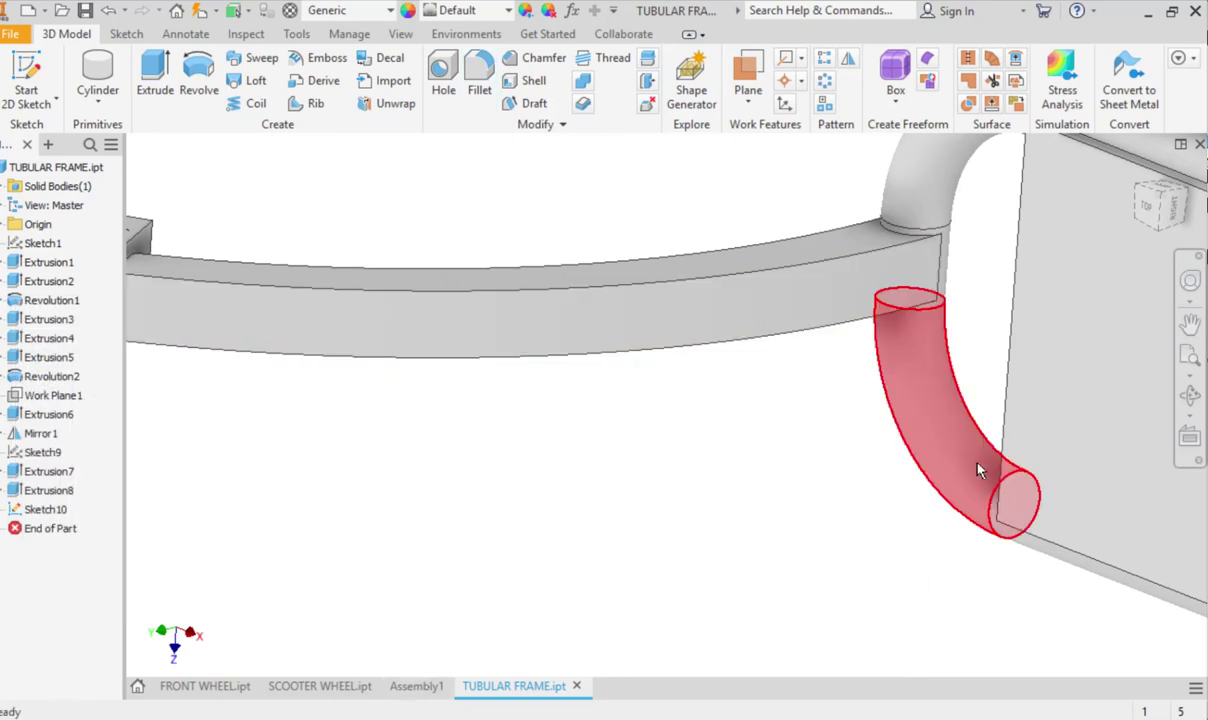
middle_click_drag(792, 462, 674, 479, "shift")
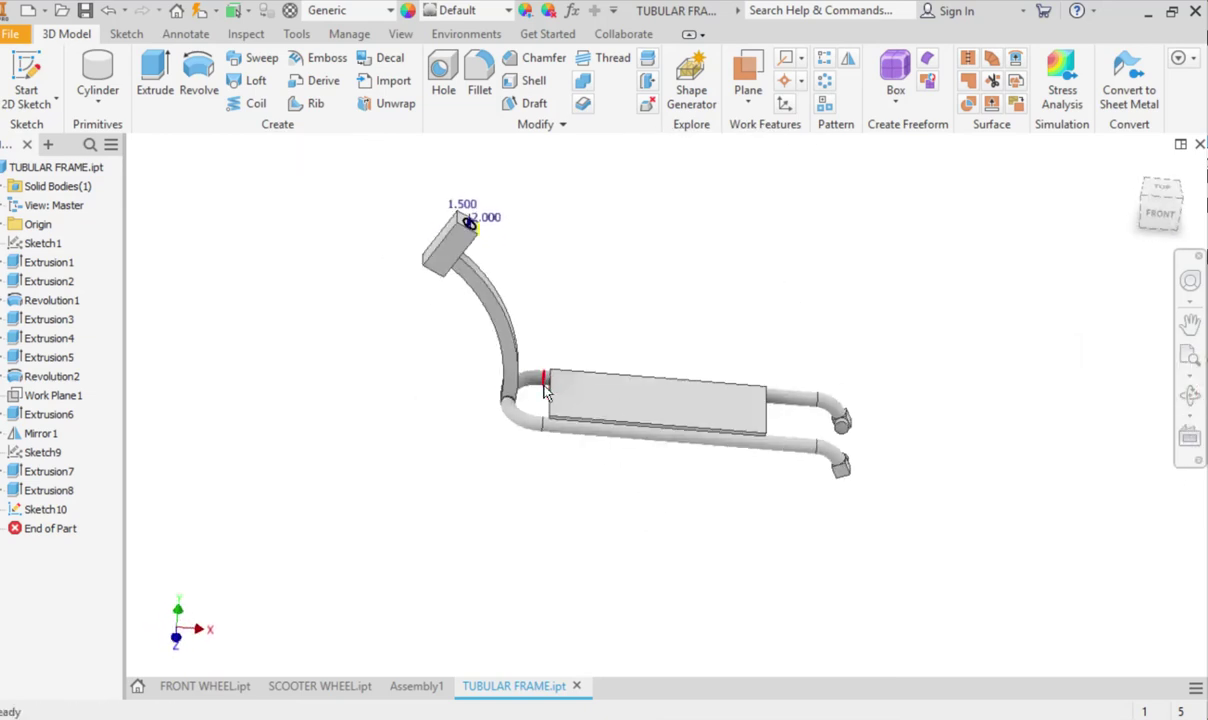
middle_click_drag(650, 402, 744, 488, "shift")
scroll(1025, 379, "up", 5)
scroll(855, 566, "down", 6)
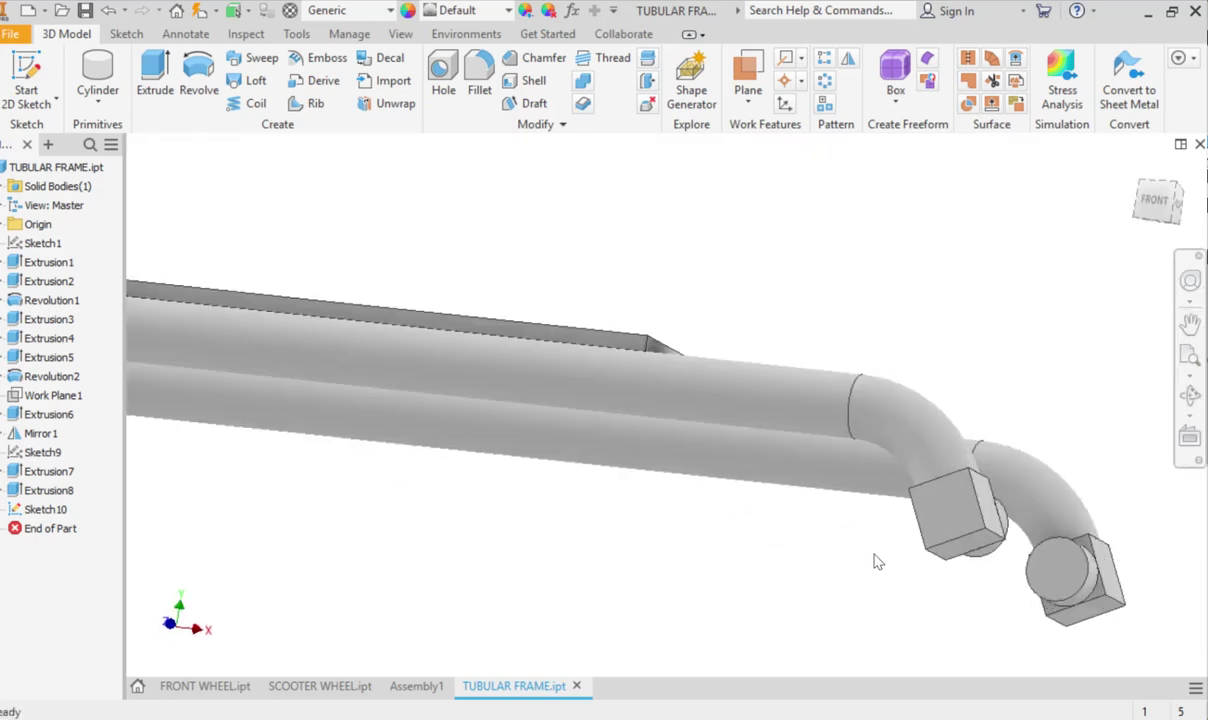
scroll(726, 314, "down", 4)
middle_click_drag(726, 314, 440, 178, "shift")
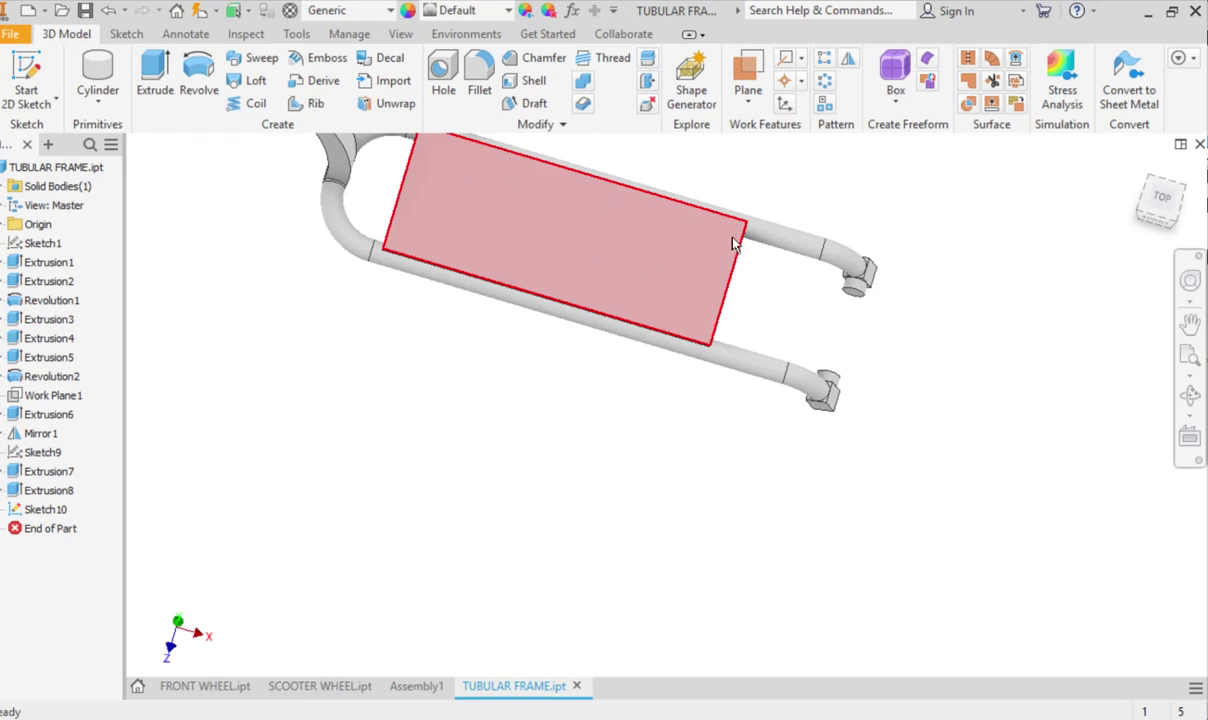
middle_click_drag(733, 245, 478, 462, "shift")
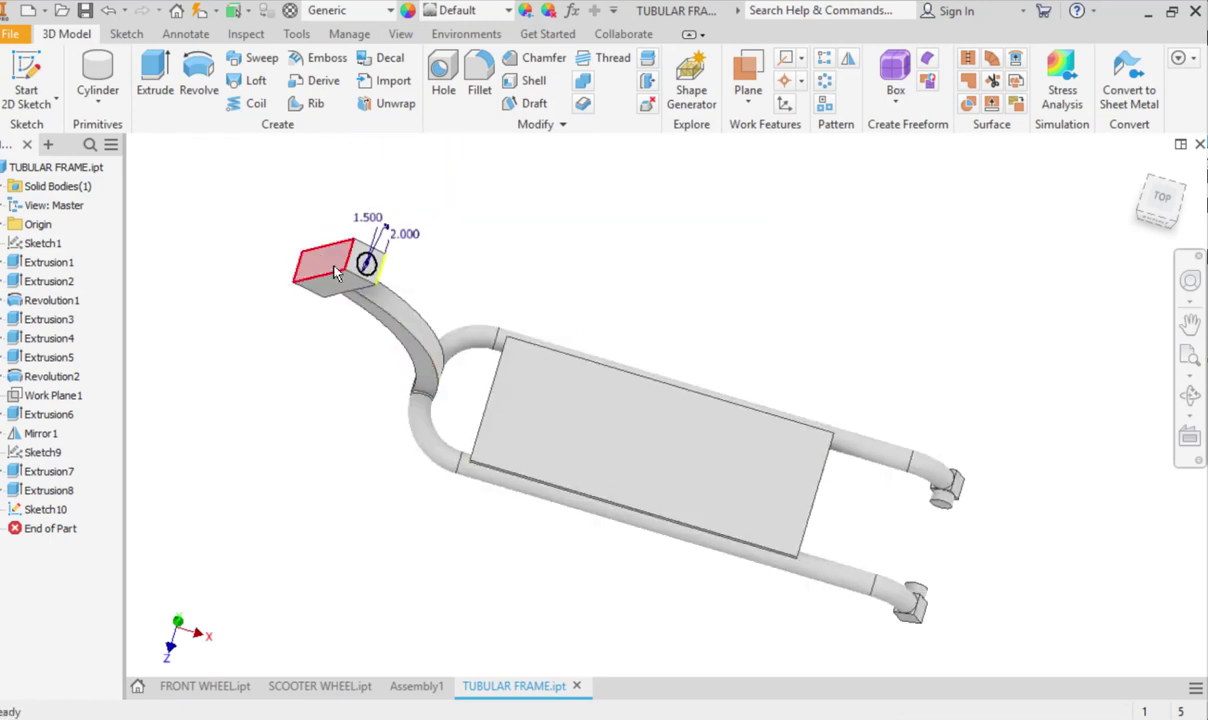
middle_click_drag(539, 410, 617, 341, "shift")
scroll(617, 341, "up", 1)
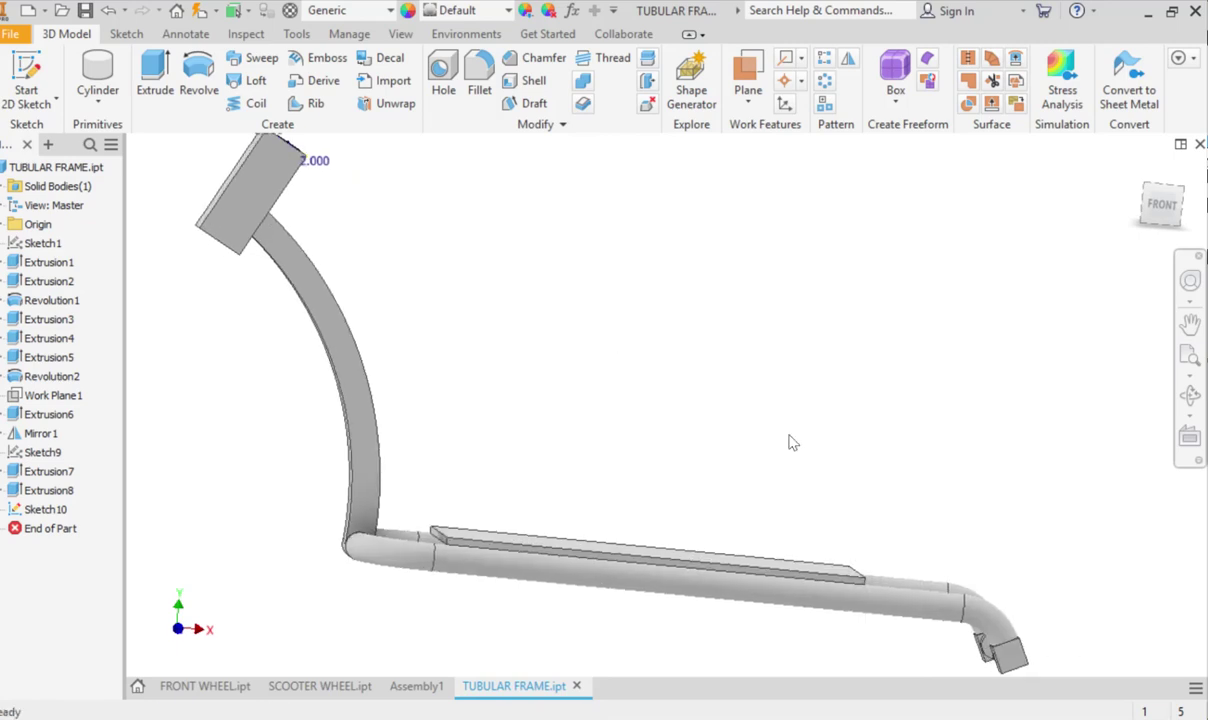